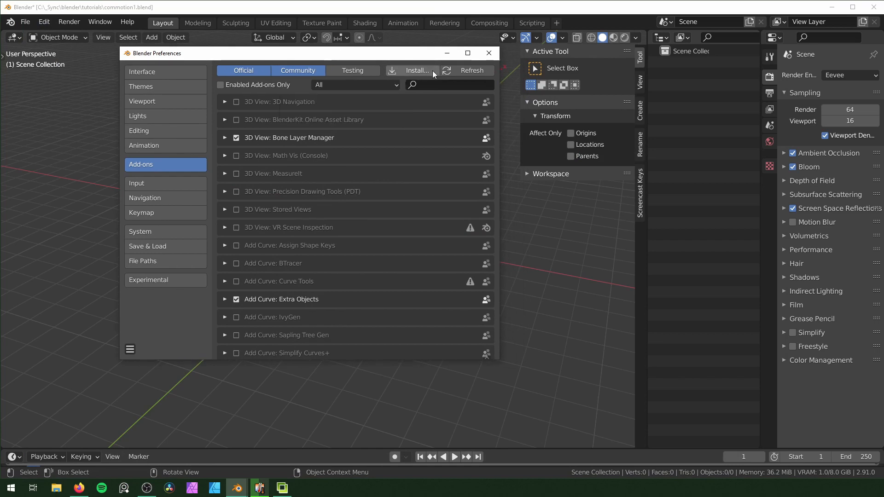
# Install the add-on from commotion-2_2_0.zip in the Downloads folder and enable Animation: Commotion
pyautogui.click(424, 68)
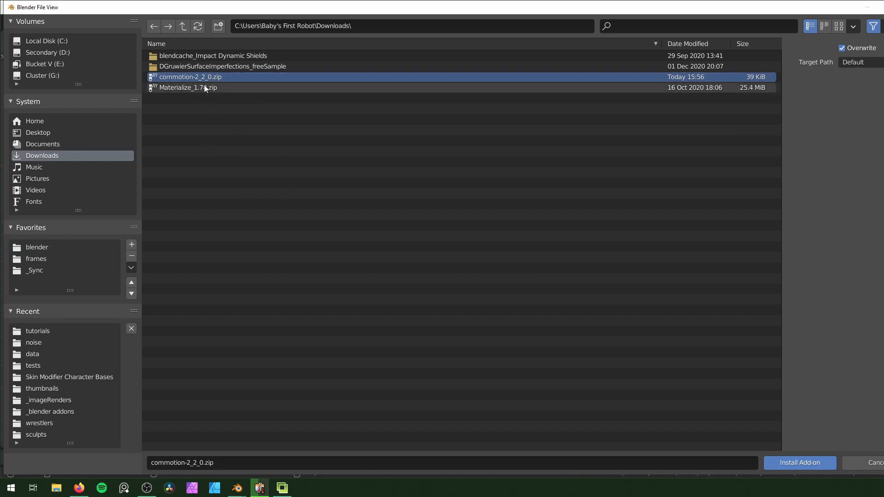
pyautogui.click(805, 463)
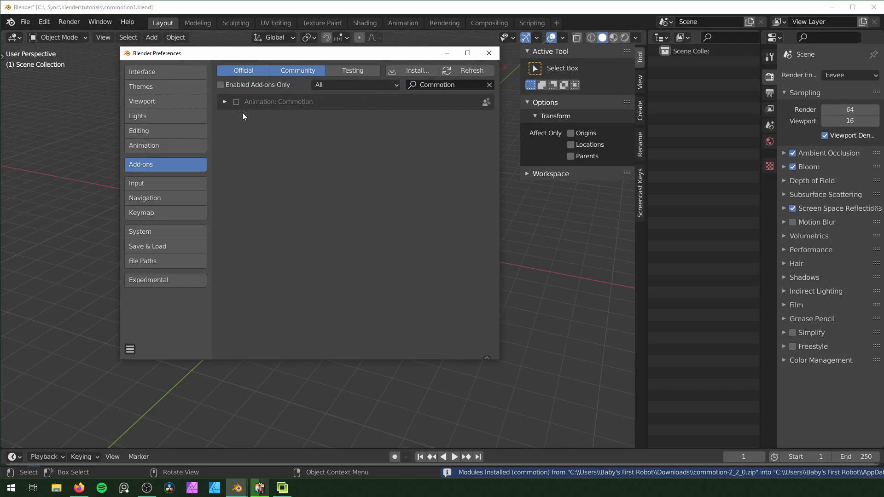
pyautogui.click(236, 102)
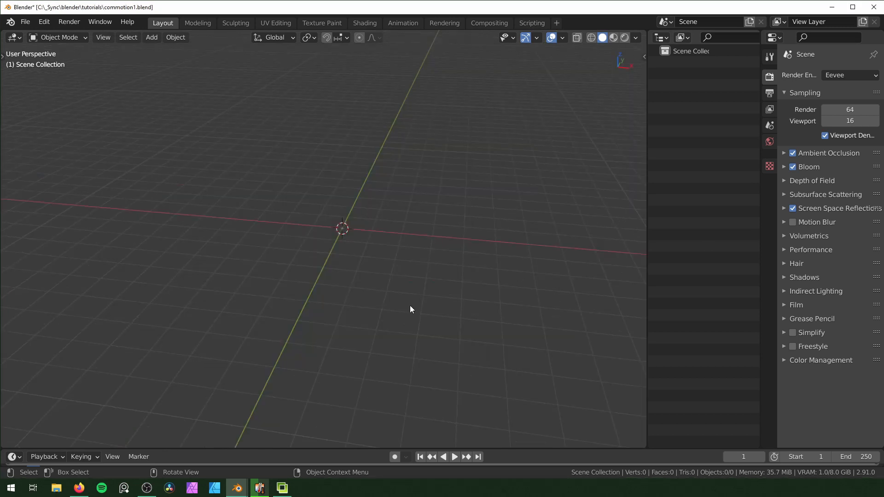
# Add a plane mesh at the centre of the empty scene
pyautogui.moveTo(410, 308); pyautogui.dragTo(403, 306, button='middle')
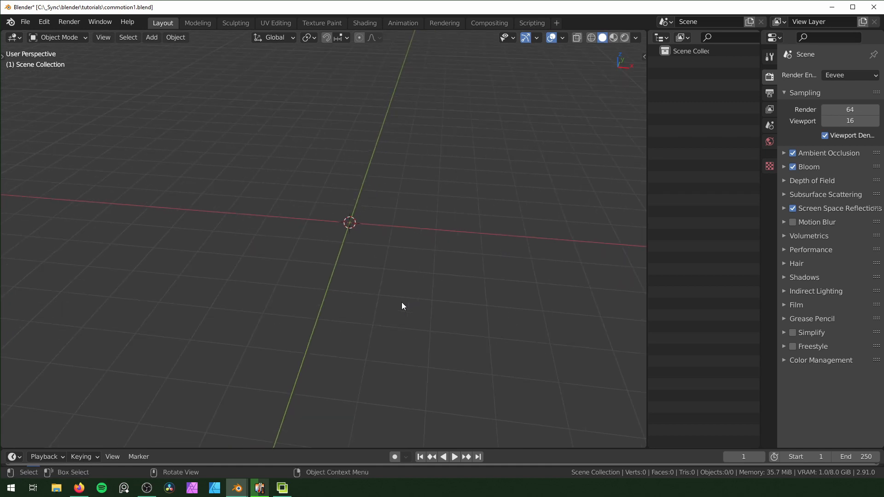
pyautogui.moveTo(385, 251); pyautogui.dragTo(395, 266, button='middle')
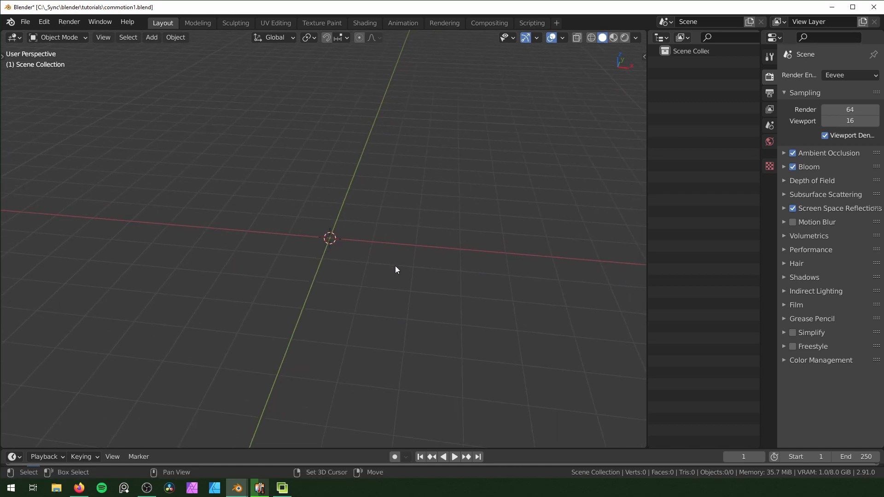
pyautogui.hotkey('shift', 'a')
pyautogui.moveTo(393, 245)
pyautogui.click(456, 243)
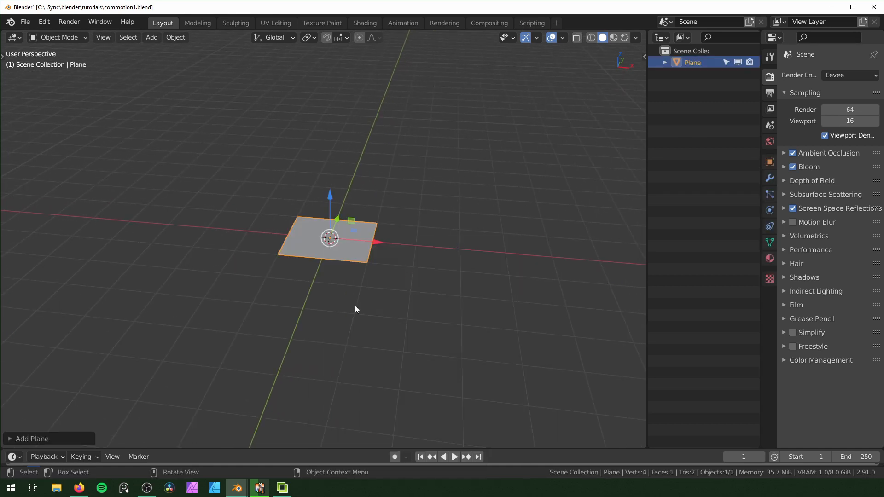
# Subdivide the whole plane in Edit Mode with 19 cuts
pyautogui.scroll(3, 359, 295)
pyautogui.press('Tab')
pyautogui.rightClick(363, 268)
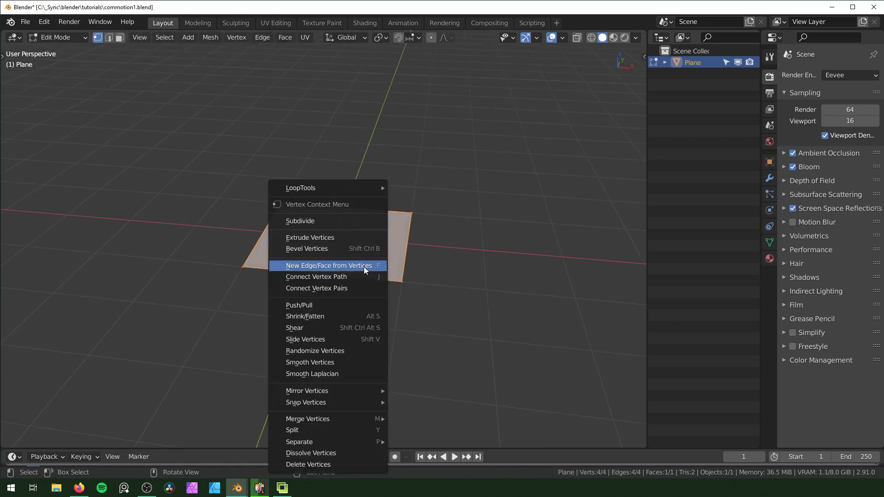
pyautogui.click(342, 220)
pyautogui.click(14, 443)
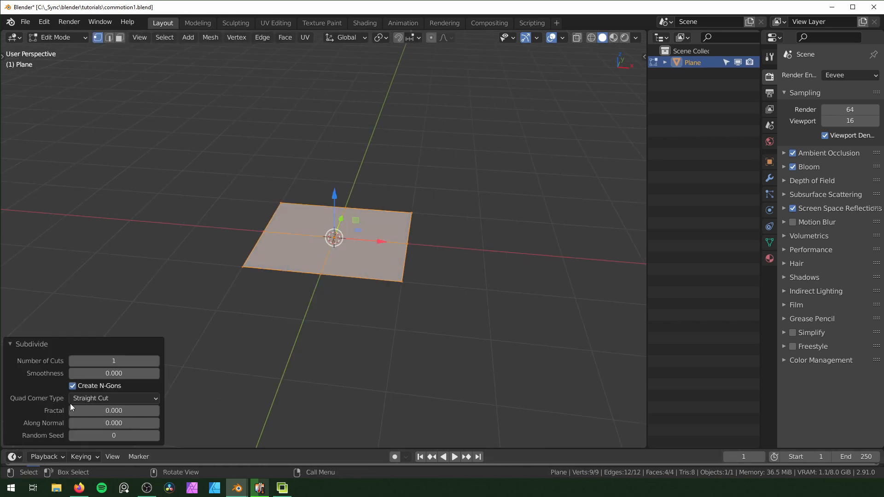
pyautogui.click(100, 363)
pyautogui.write('19')
pyautogui.press('Return')
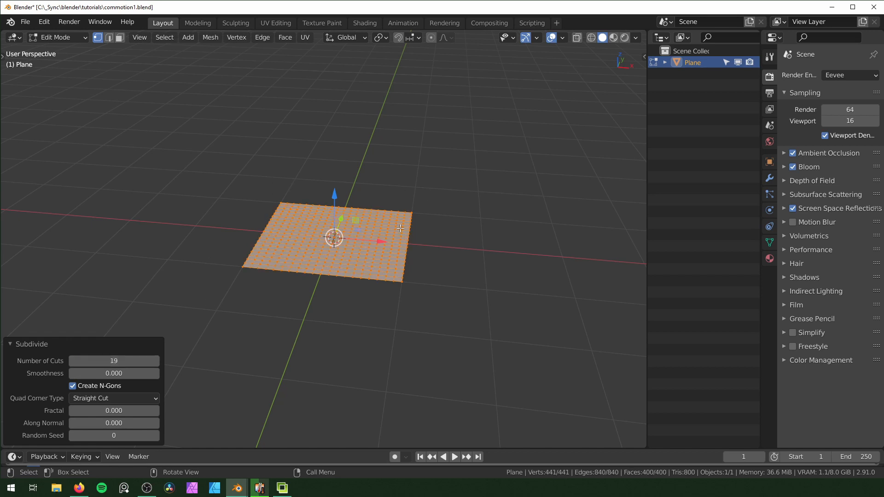
# Split all edges of the subdivided plane in edge select mode so every grid face is detached
pyautogui.scroll(5, 400, 291)
pyautogui.press('2')
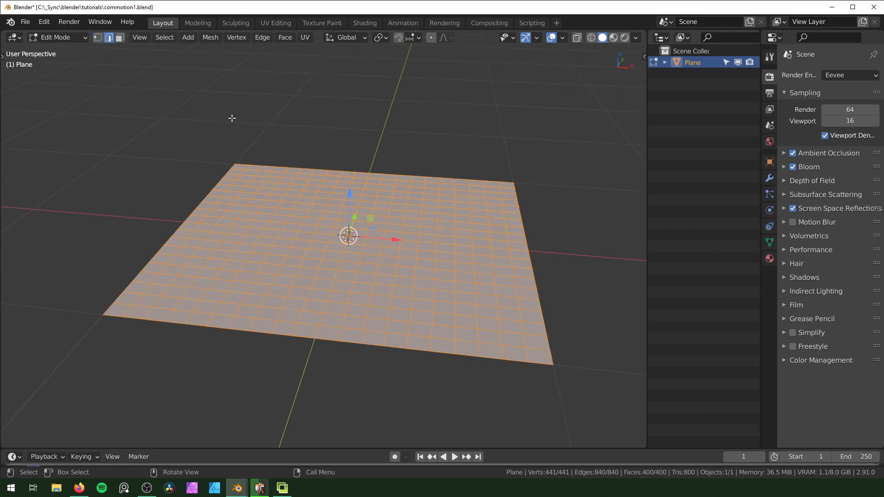
pyautogui.rightClick(370, 271)
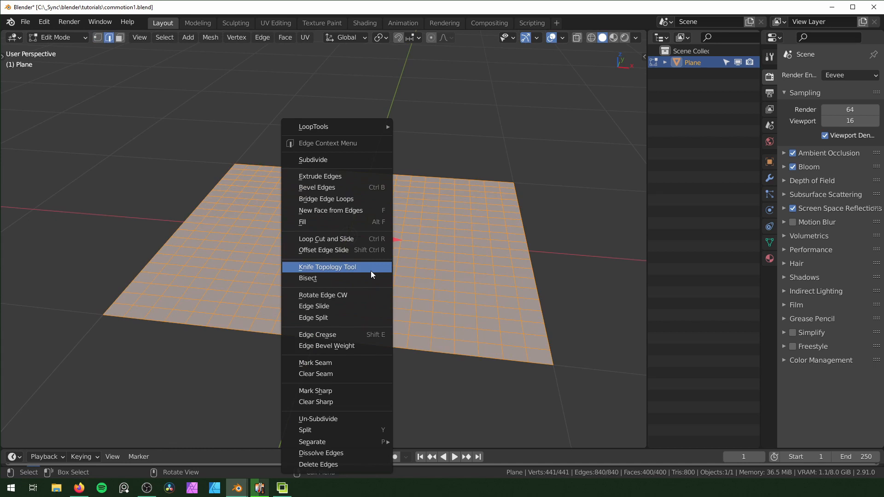
pyautogui.click(335, 317)
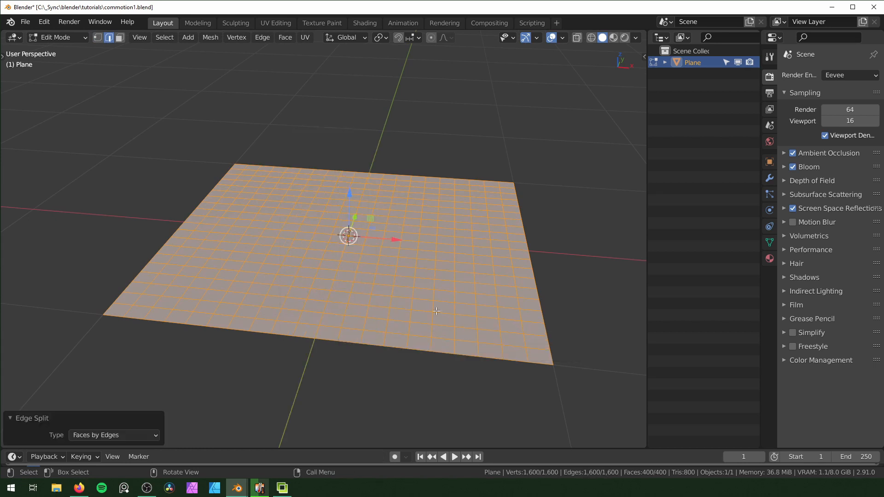
# Scale each face to about 0.9 around its own centre, and extrude all faces about 0.042 m downward into blocks
pyautogui.press('.')
pyautogui.click(440, 375)
pyautogui.press('s')
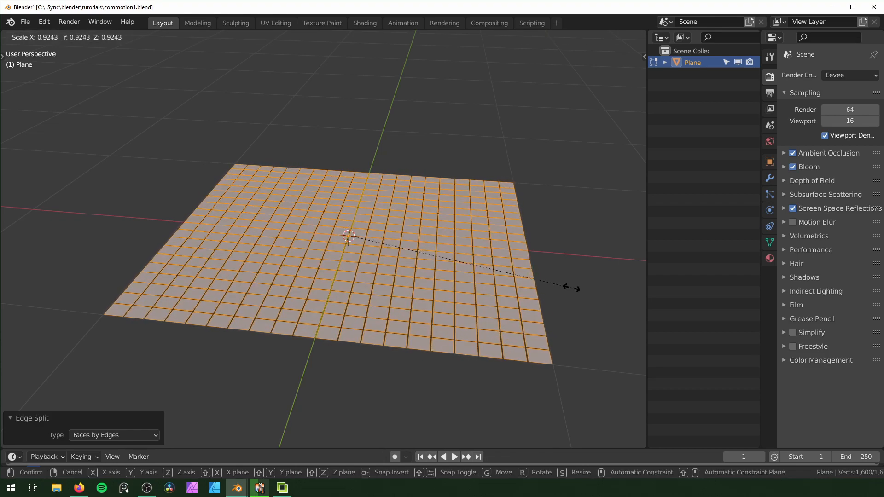
pyautogui.click(566, 287)
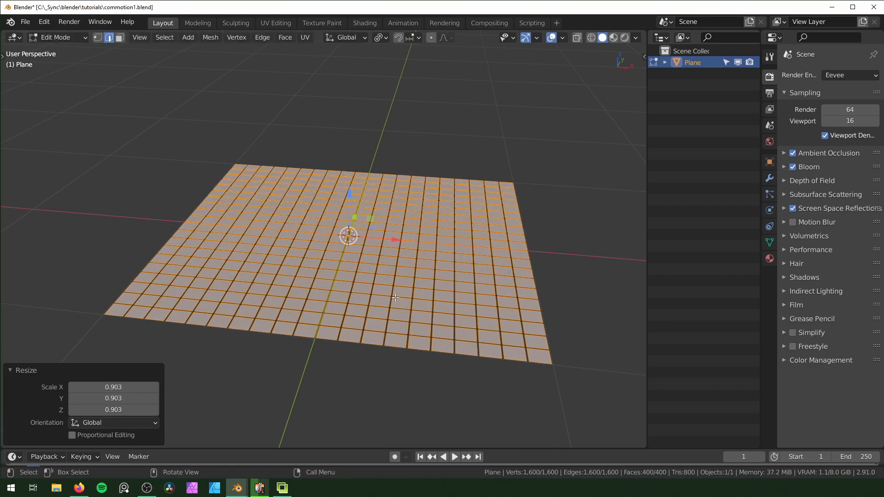
pyautogui.press('e')
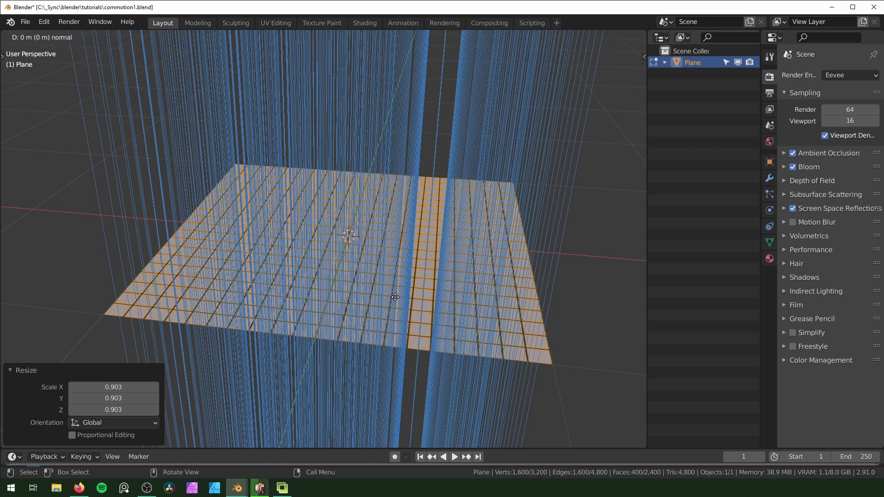
pyautogui.click(335, 206)
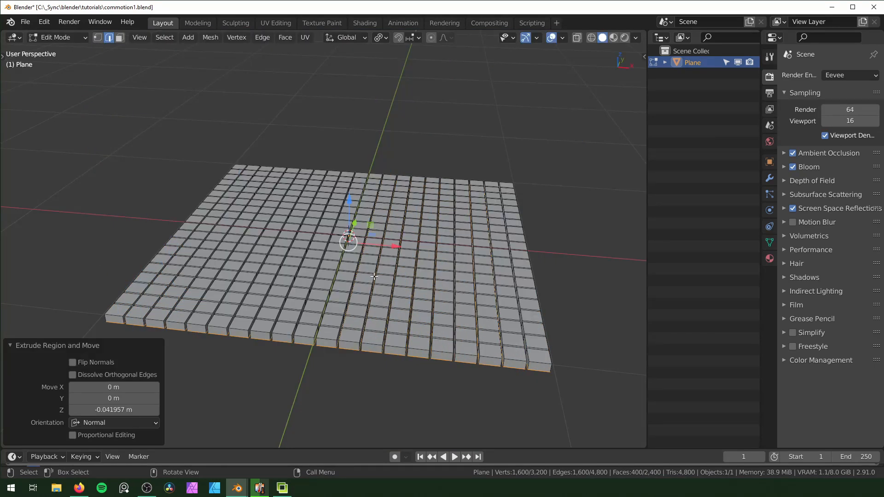
# Separate the entire mesh by loose parts into individual block objects and return to Object Mode
pyautogui.press('a')
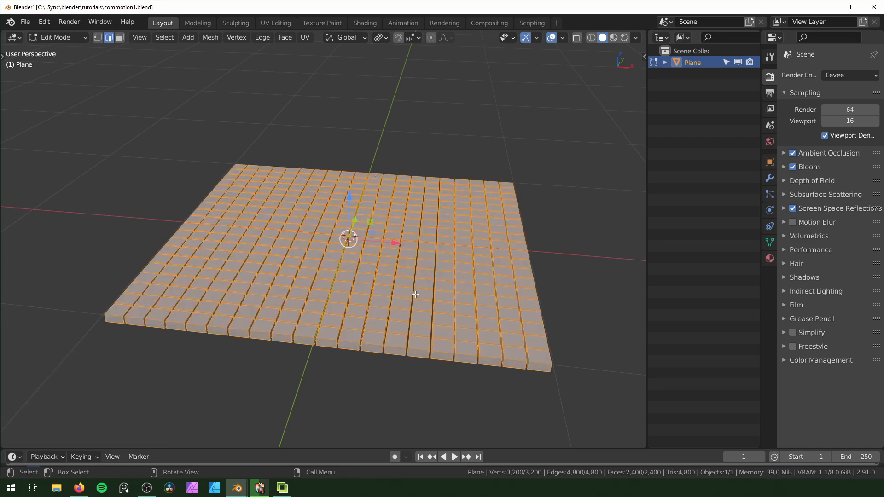
pyautogui.press('p')
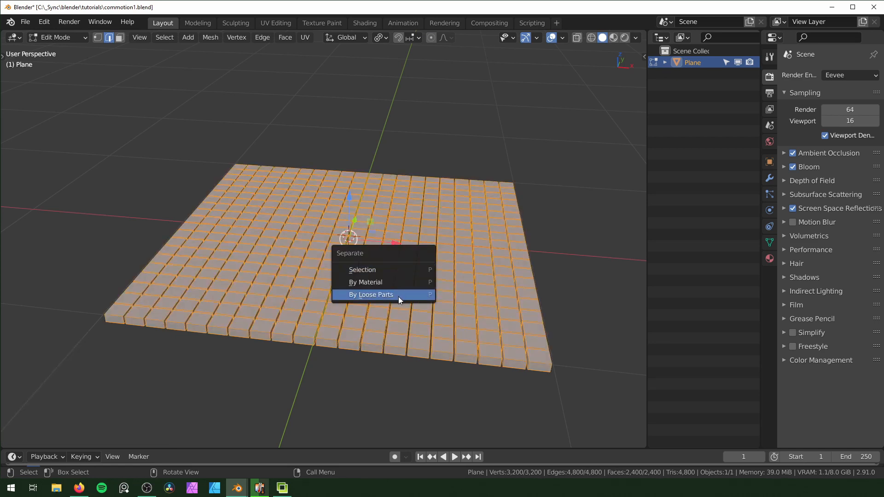
pyautogui.click(399, 297)
pyautogui.press('Tab')
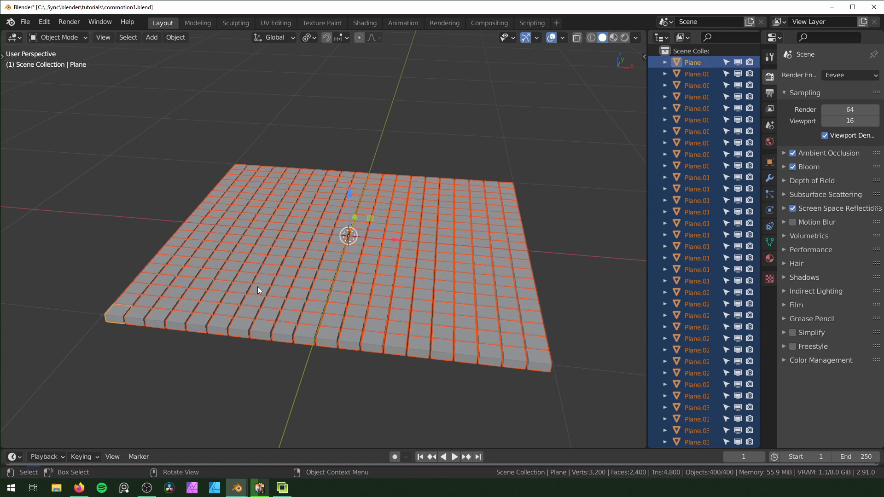
# Set the origin of all selected blocks to their center of mass (volume)
pyautogui.moveTo(363, 304); pyautogui.dragTo(338, 219, button='middle')
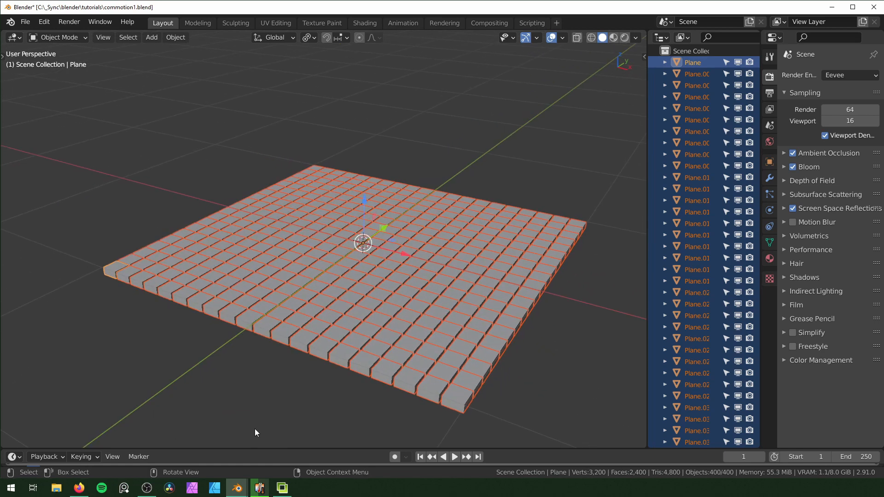
pyautogui.rightClick(310, 266)
pyautogui.moveTo(311, 264)
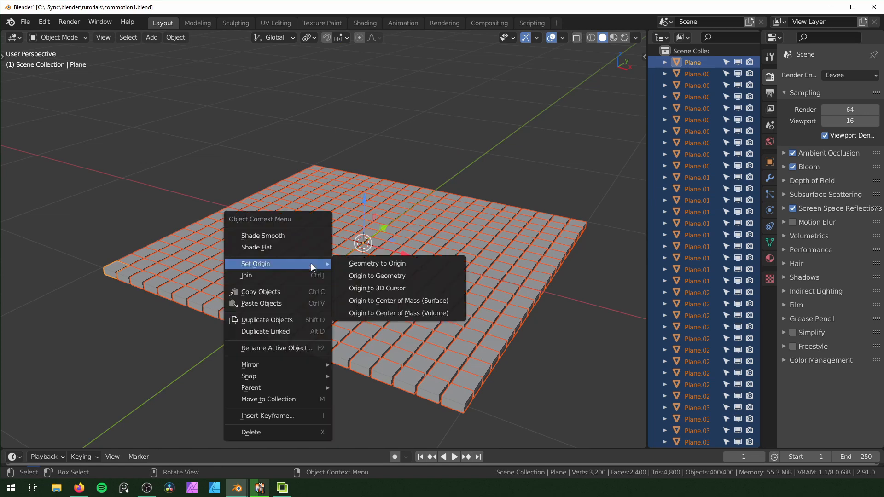
pyautogui.click(413, 314)
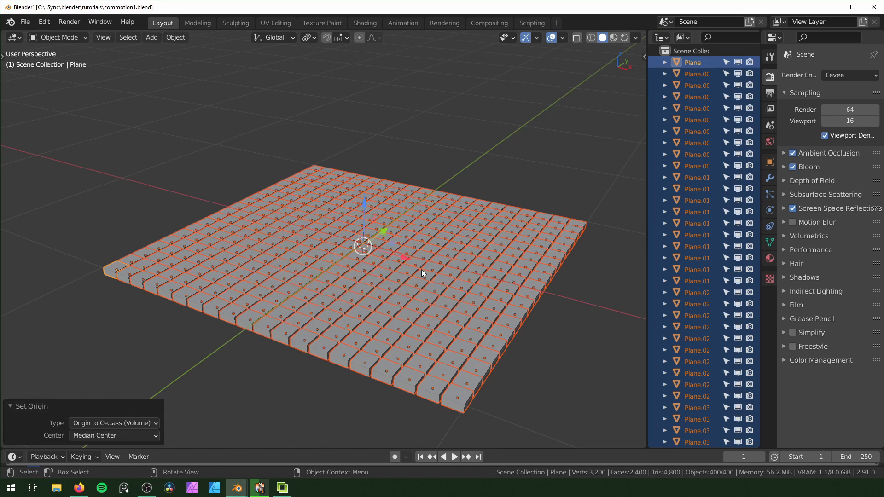
# Move all blocks into a new collection named Collection 1, and collapse it in a widened Outliner
pyautogui.moveTo(421, 269); pyautogui.dragTo(444, 268, button='middle')
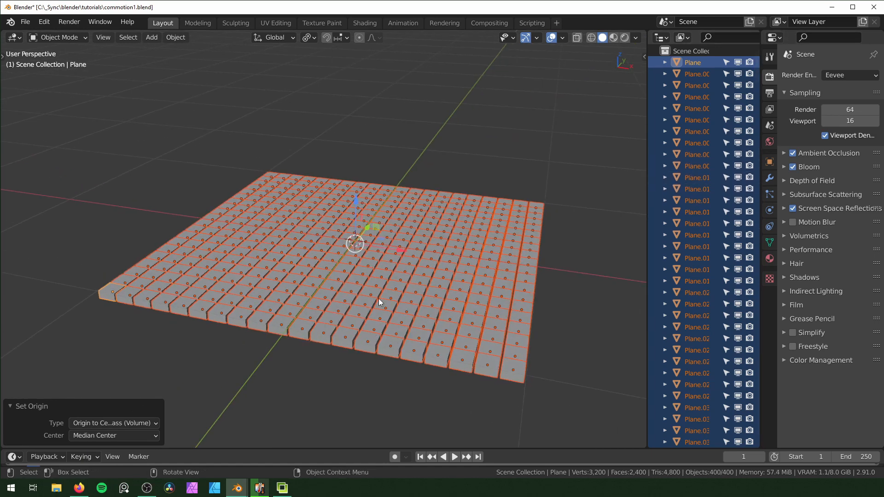
pyautogui.press('m')
pyautogui.click(329, 299)
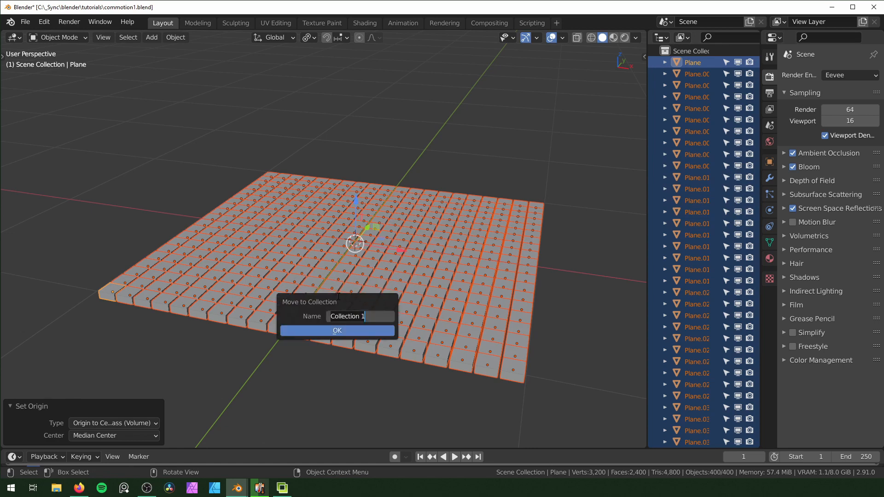
pyautogui.click(354, 331)
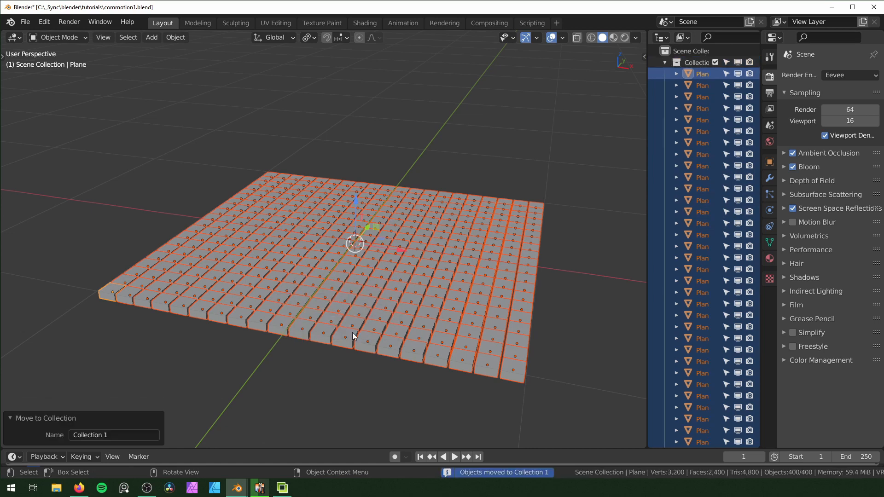
pyautogui.click(665, 62)
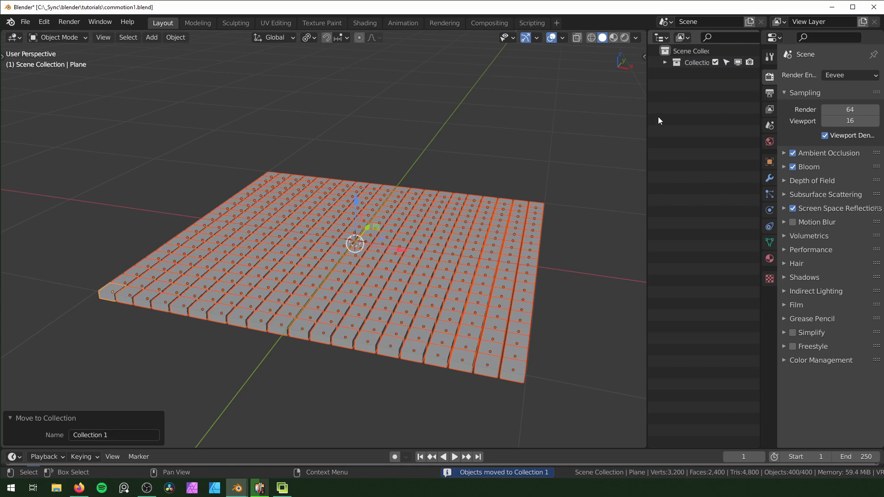
pyautogui.moveTo(648, 124); pyautogui.dragTo(622, 122)
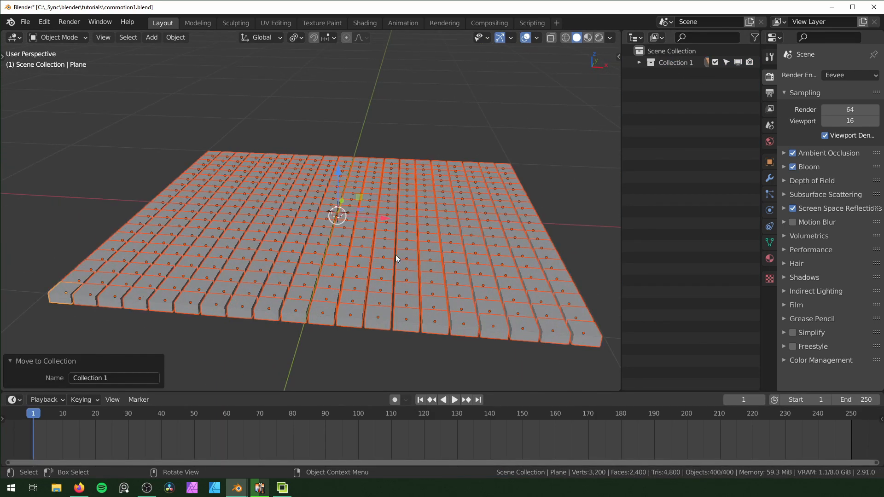
# Insert location keyframes for all blocks in their resting position at frames 1 and 30
pyautogui.press('i')
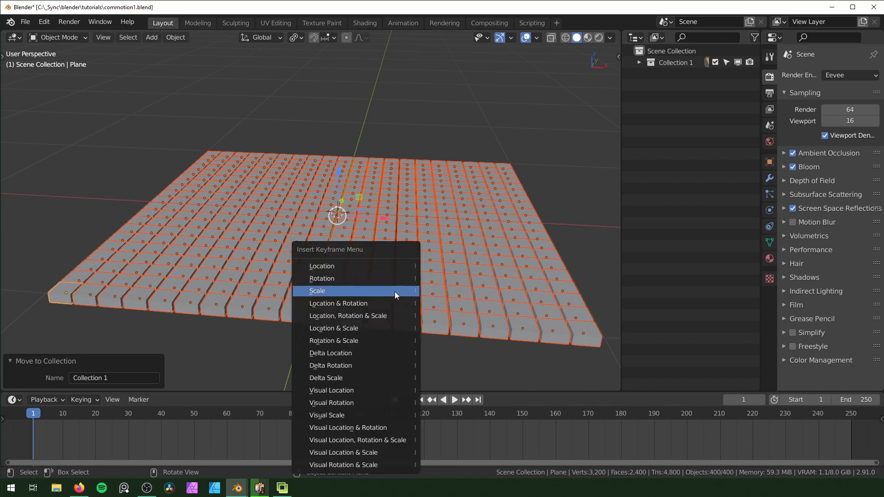
pyautogui.click(385, 260)
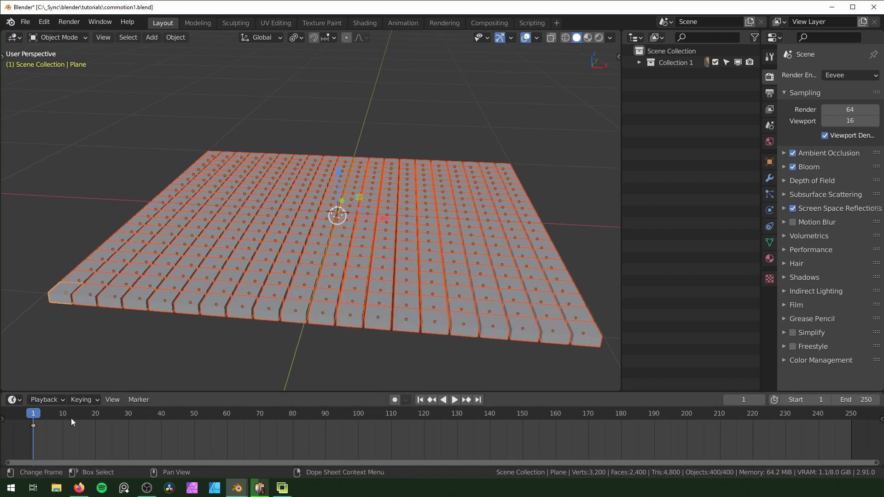
pyautogui.press('space')
pyautogui.click(128, 415)
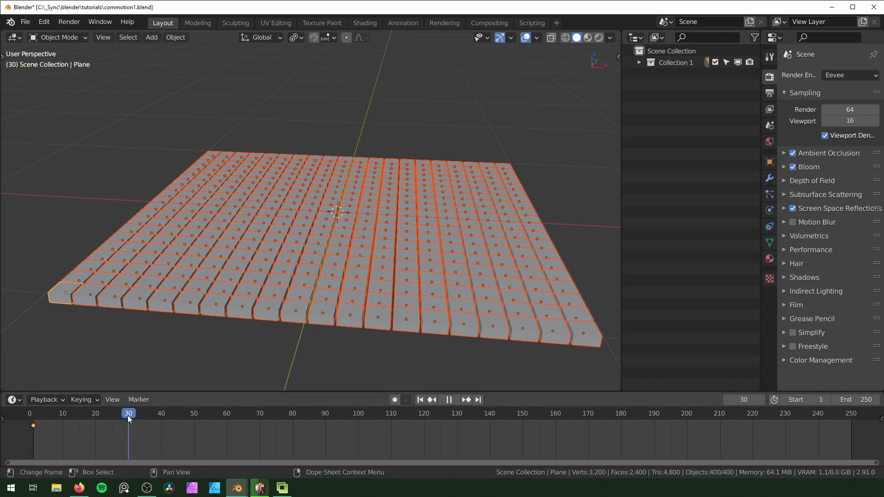
pyautogui.press('space')
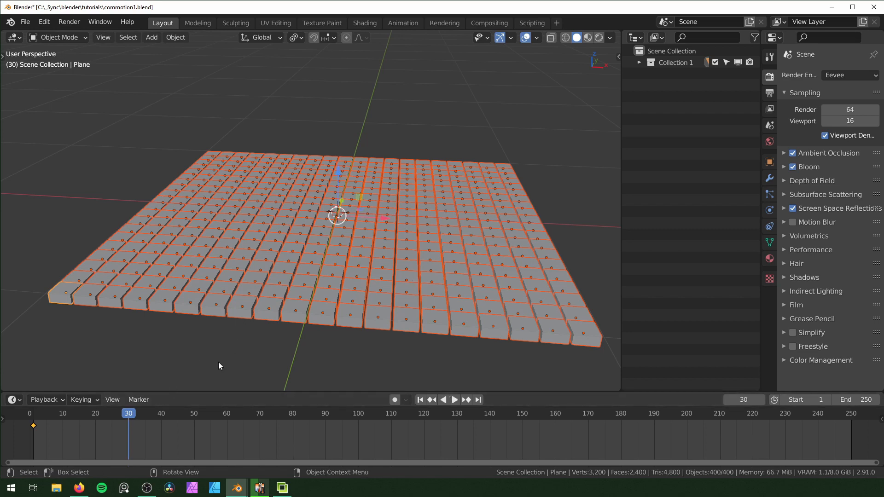
pyautogui.press('i')
pyautogui.click(400, 260)
# Keyframe the location of all blocks at frame 15 raised about 0.135 m along Z, and go back to frame 1
pyautogui.moveTo(84, 416); pyautogui.dragTo(80, 416)
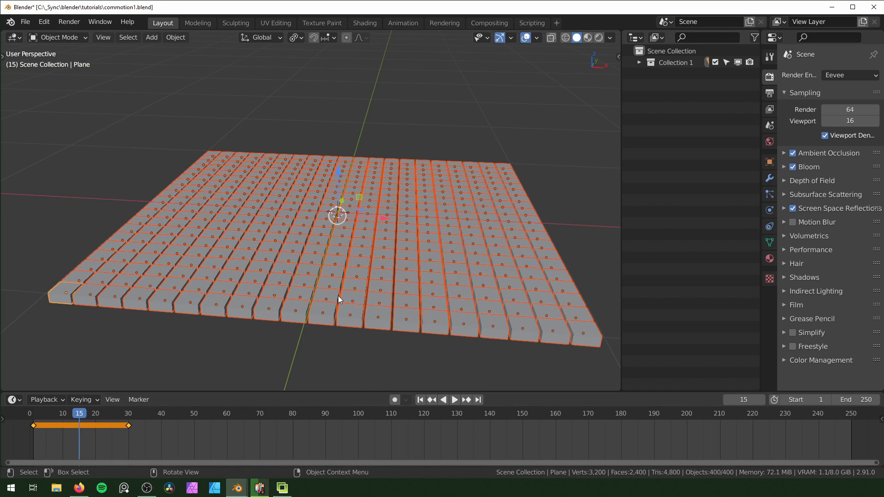
pyautogui.press('g')
pyautogui.press('z')
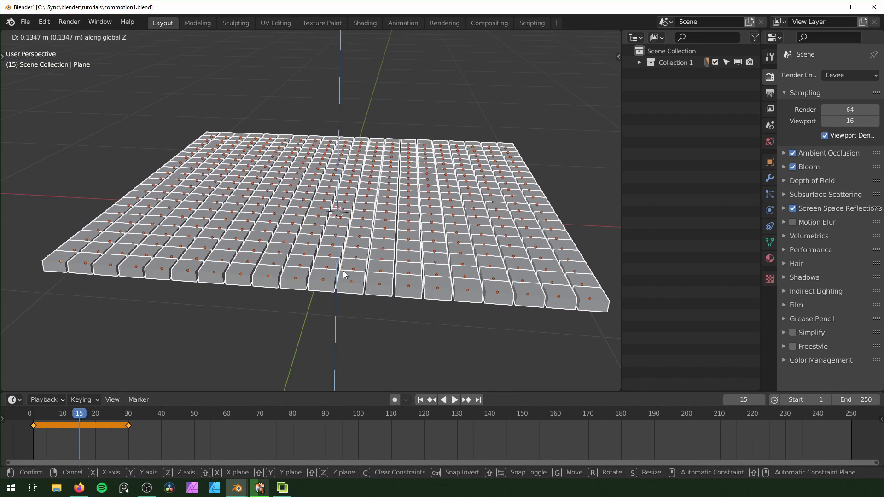
pyautogui.click(343, 271)
pyautogui.press('i')
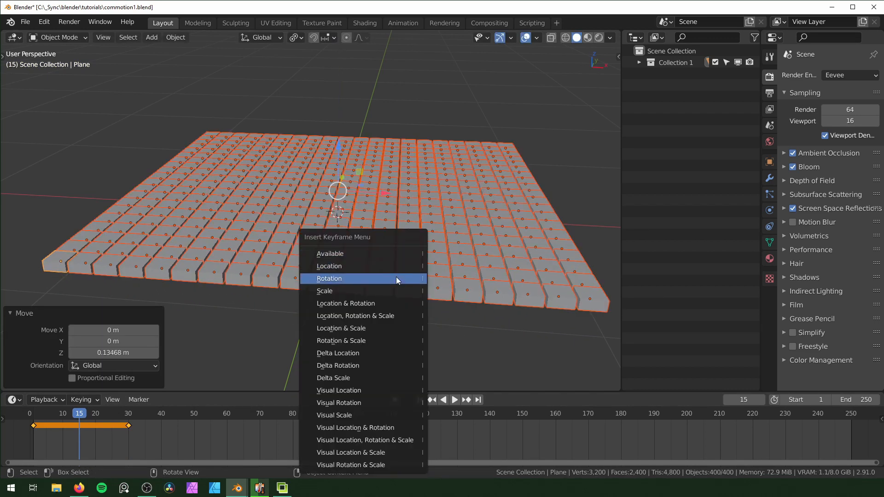
pyautogui.click(396, 266)
pyautogui.click(33, 427)
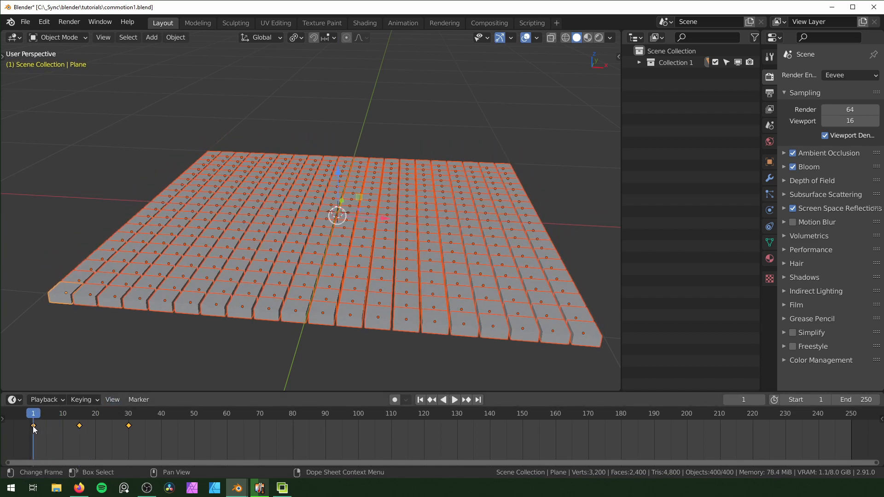
# Preview the block animation from frame 1, then show the Commotion add-on's settings in the 3D viewport
pyautogui.press('space')
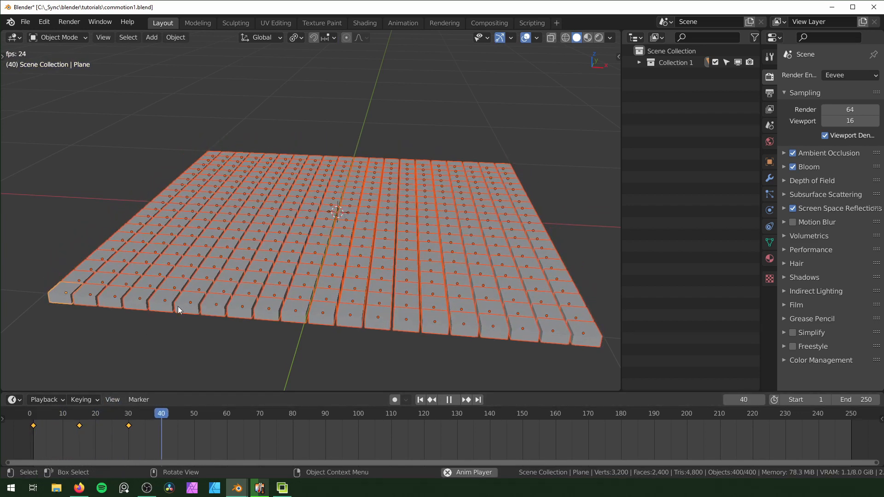
pyautogui.press('Escape')
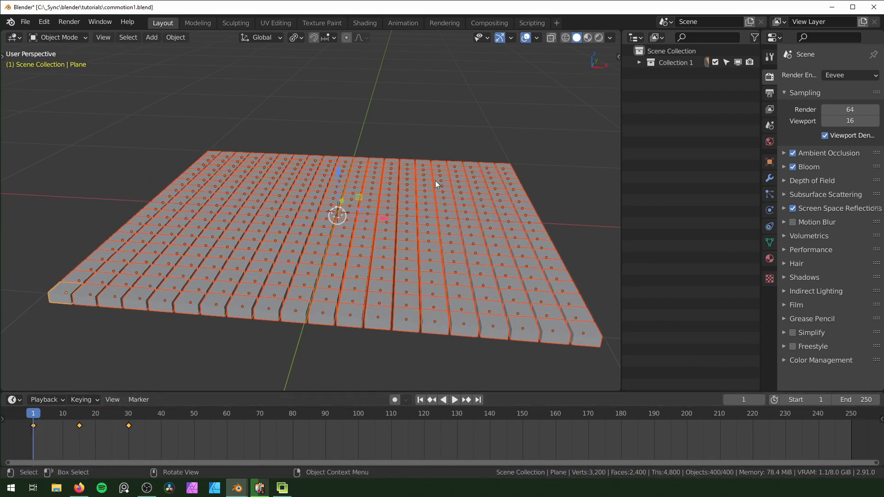
pyautogui.press('n')
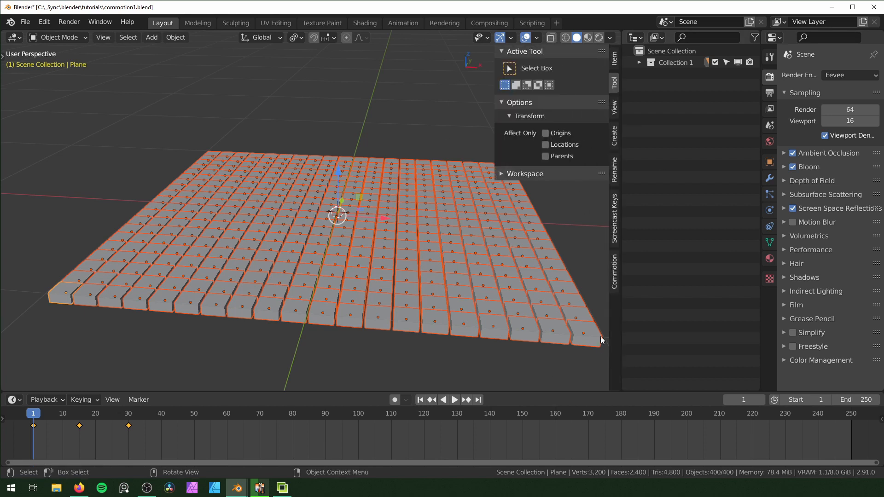
pyautogui.click(614, 270)
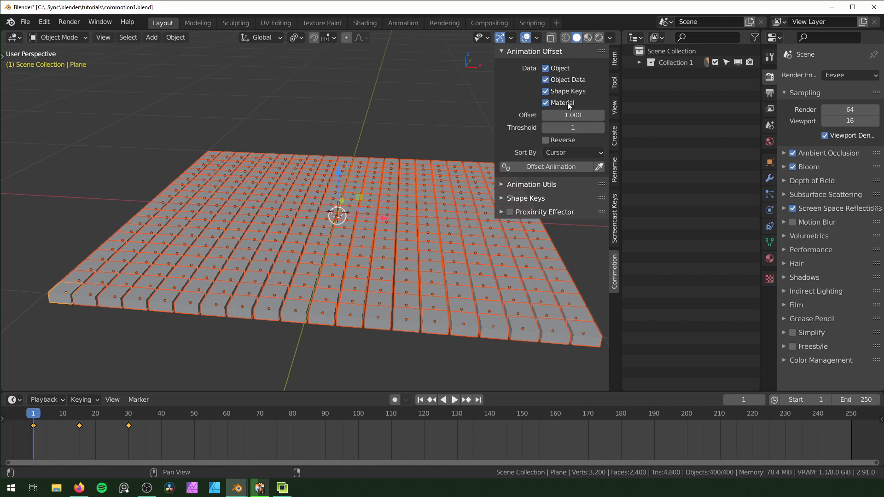
# Offset the animation of all blocks with an offset of 1 frame and a threshold of 1, sorted by the 3D cursor
pyautogui.scroll(-1, 402, 264)
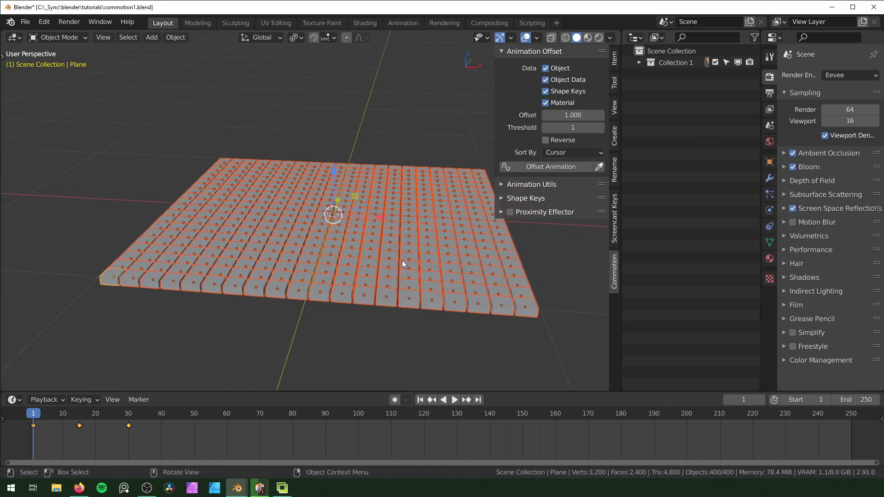
pyautogui.moveTo(402, 264)
pyautogui.mouseDown(button='middle')
pyautogui.moveTo(397, 278)
pyautogui.moveTo(404, 265)
pyautogui.mouseUp(button='middle')
pyautogui.keyDown('shift'); pyautogui.moveTo(403, 264); pyautogui.dragTo(399, 320, button='middle'); pyautogui.keyUp('shift')
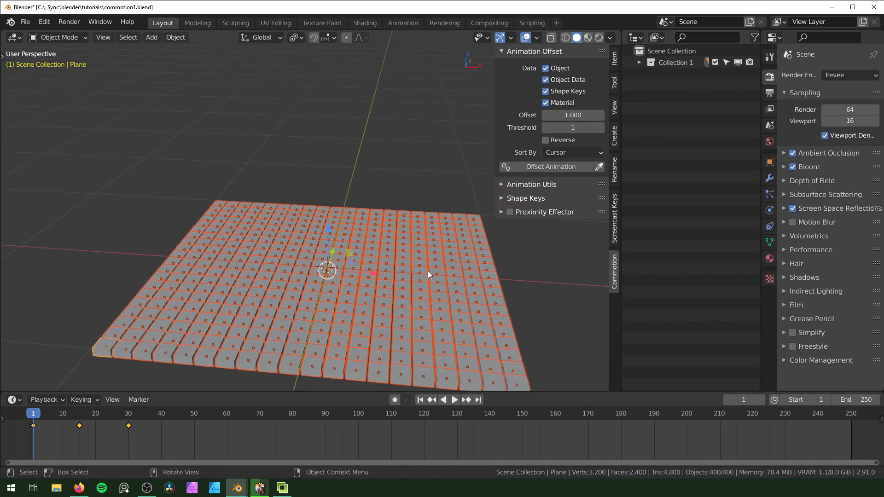
pyautogui.keyDown('shift'); pyautogui.moveTo(428, 274); pyautogui.dragTo(419, 236, button='middle'); pyautogui.keyUp('shift')
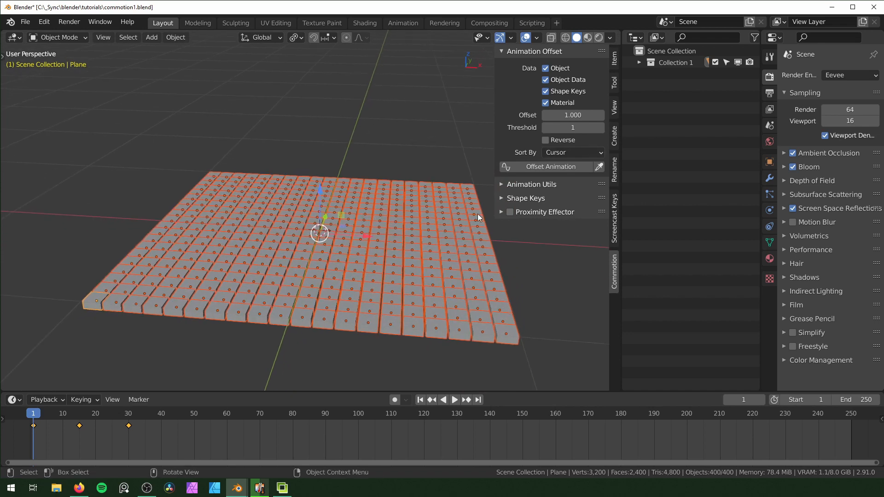
pyautogui.click(547, 168)
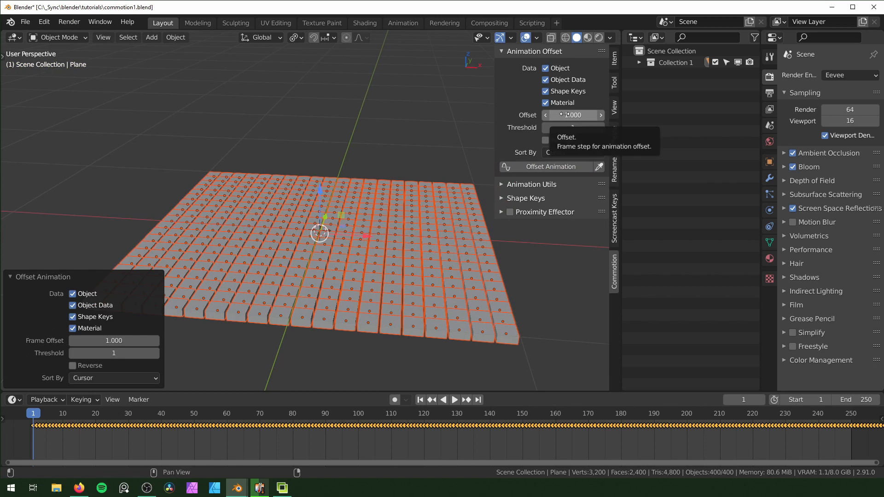
# Play back the 1-frame offset animation with all blocks deselected, and return to frame 1
pyautogui.press('space')
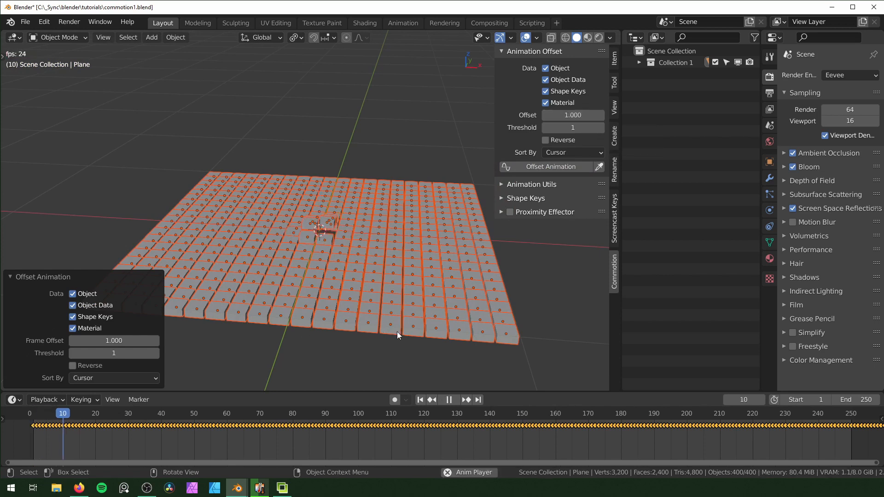
pyautogui.click(444, 349)
pyautogui.moveTo(325, 225); pyautogui.dragTo(308, 221, button='middle')
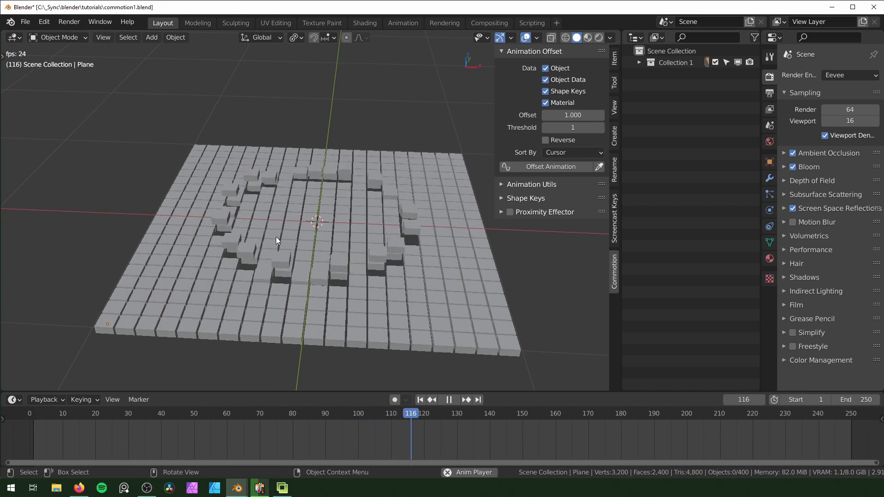
pyautogui.press('space')
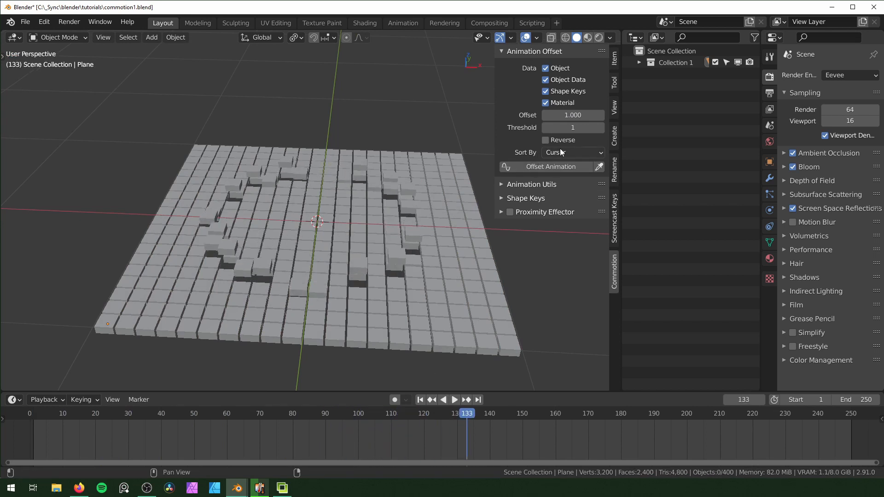
pyautogui.hotkey('shift', 'Left')
pyautogui.press('space')
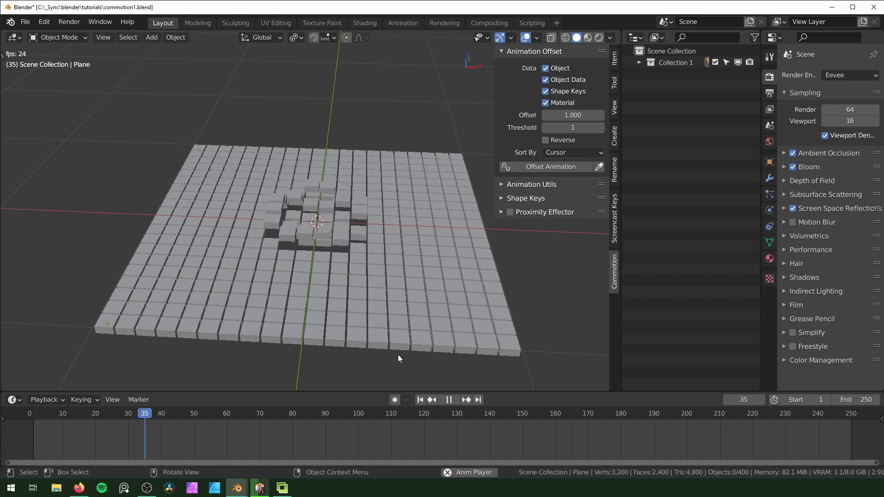
pyautogui.press('space')
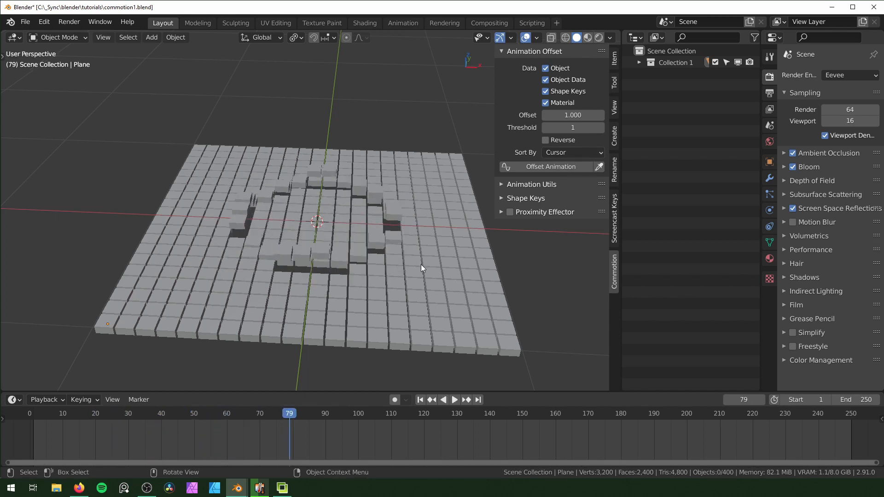
pyautogui.hotkey('shift', 'Left')
# Set the animation offset to 0.1 and apply it to all blocks
pyautogui.press('a')
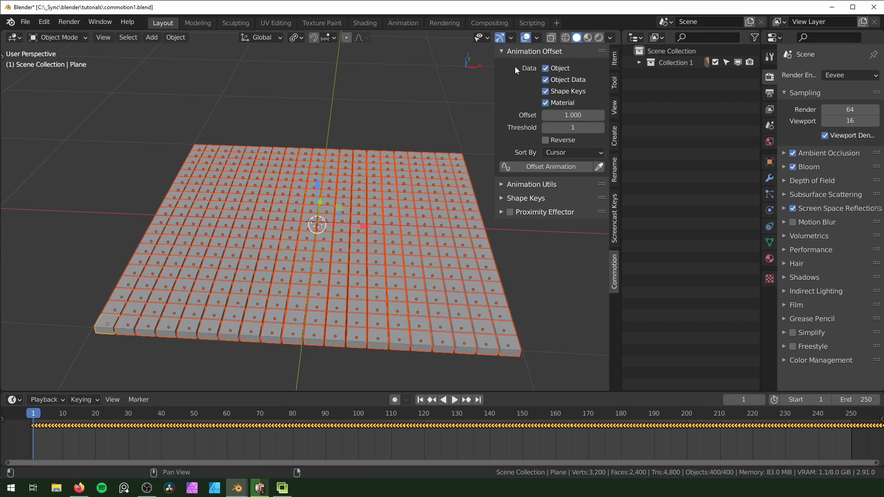
pyautogui.click(585, 115)
pyautogui.write('.1')
pyautogui.press('Return')
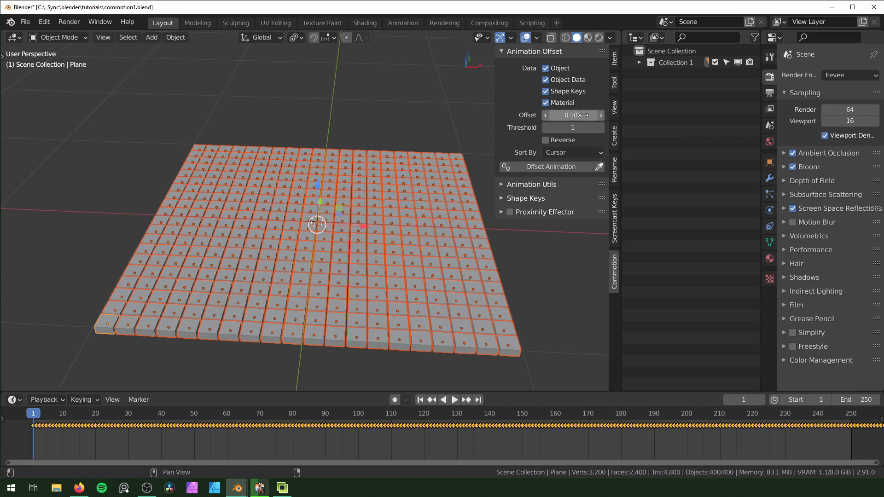
pyautogui.click(554, 165)
# Play back the 0.1-frame offset animation with the blocks deselected, and go back to frame 1
pyautogui.press('space')
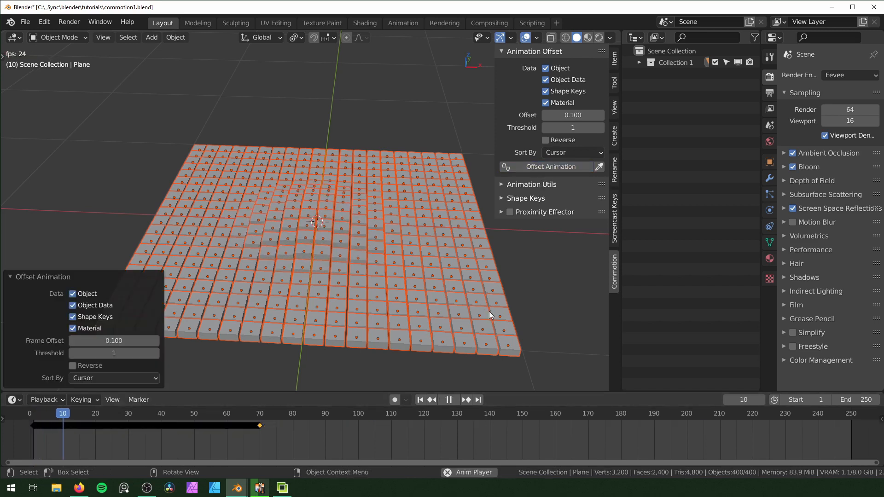
pyautogui.click(509, 311)
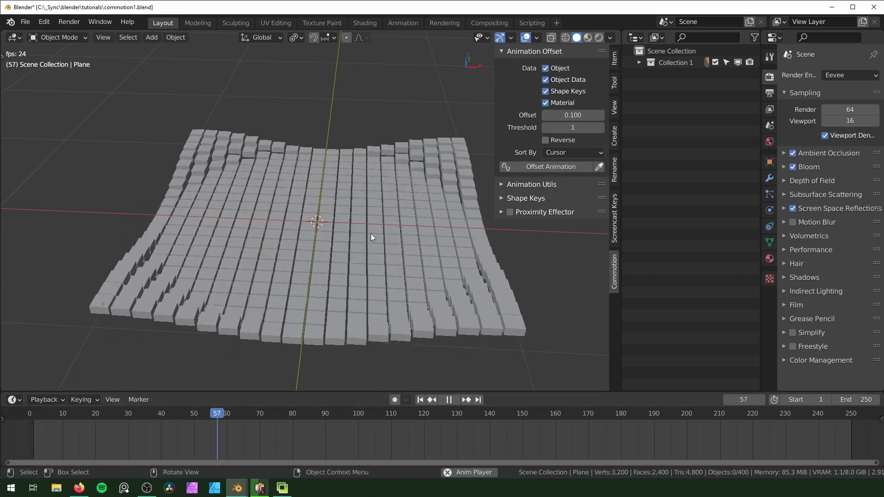
pyautogui.press('space')
pyautogui.hotkey('shift', 'Left')
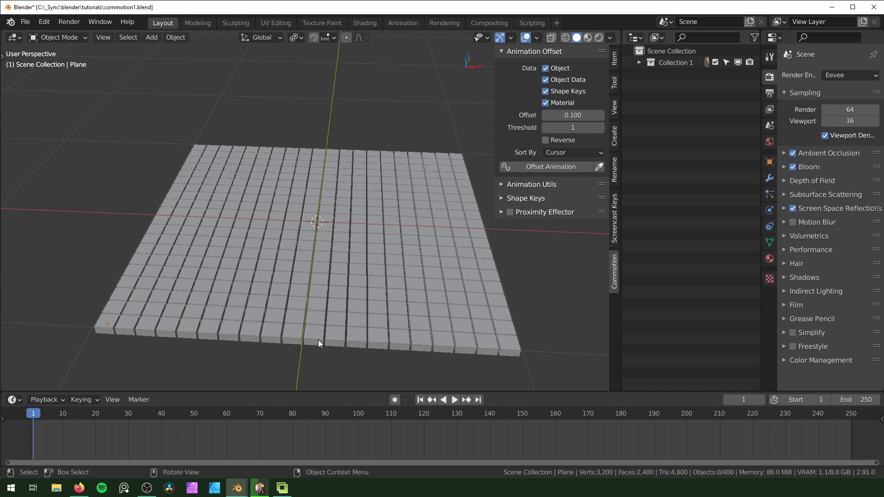
pyautogui.press('space')
pyautogui.press('Escape')
# Select all blocks and apply the 0.1 animation offset with frame 21 as the current frame
pyautogui.press('a')
pyautogui.moveTo(308, 327); pyautogui.dragTo(323, 320, button='middle')
pyautogui.moveTo(41, 415); pyautogui.dragTo(99, 415)
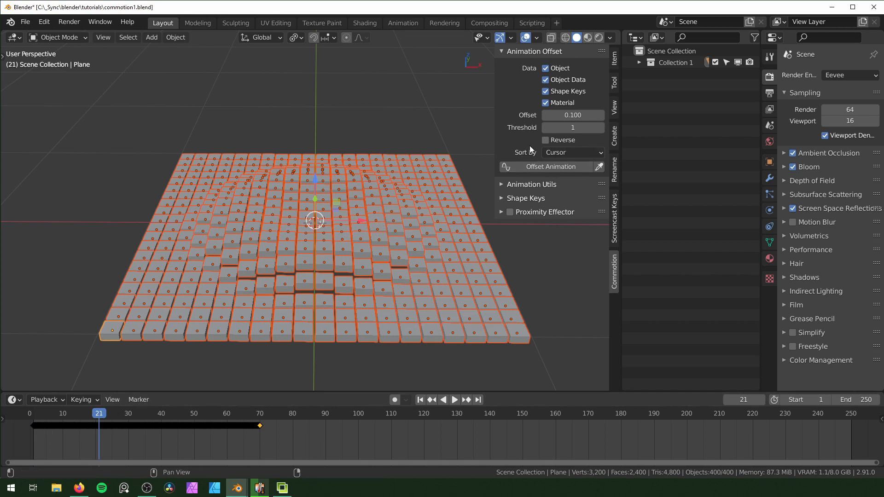
pyautogui.click(531, 166)
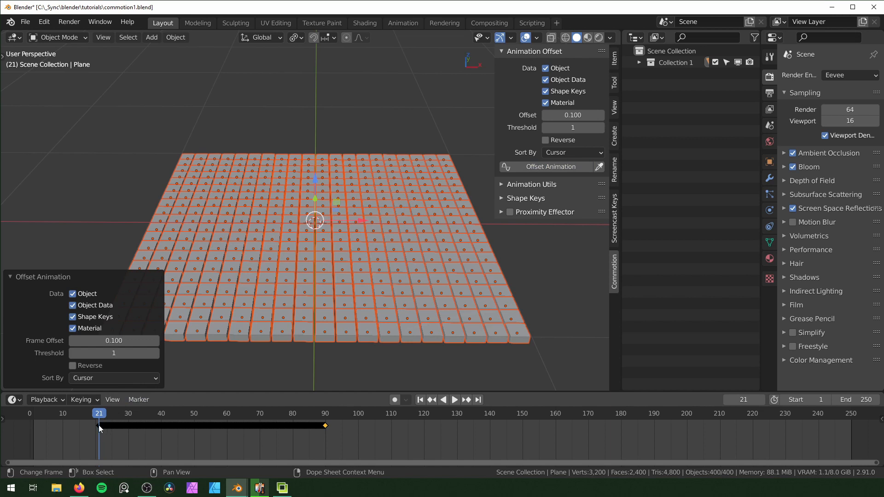
# Go back to frame 1 and reapply the 0.1 animation offset so the keyframes start there
pyautogui.hotkey('shift', 'Left')
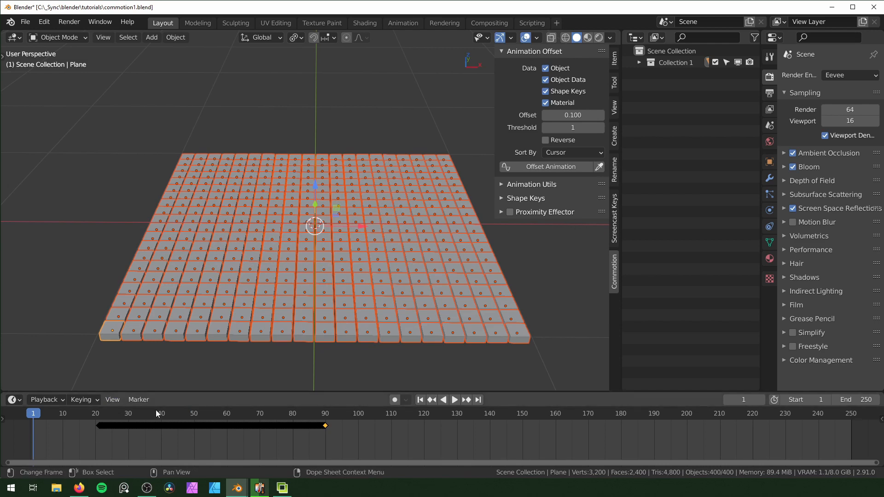
pyautogui.click(558, 170)
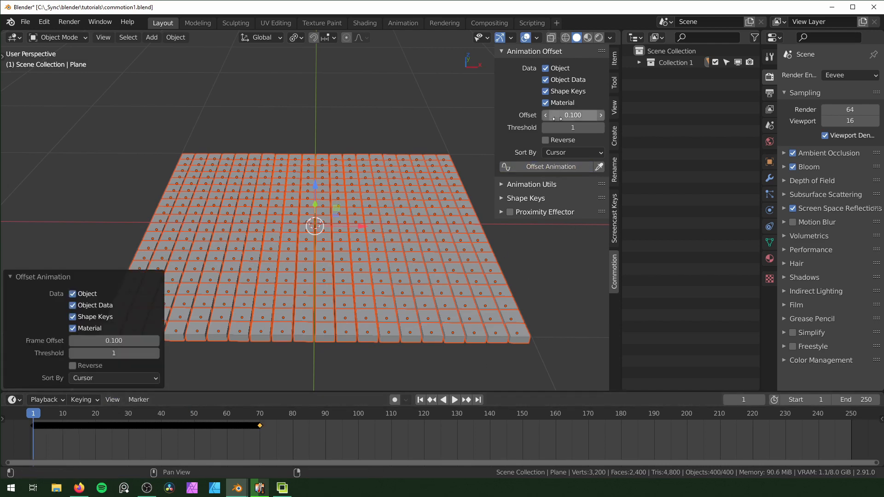
pyautogui.moveTo(539, 241); pyautogui.dragTo(521, 243, button='middle')
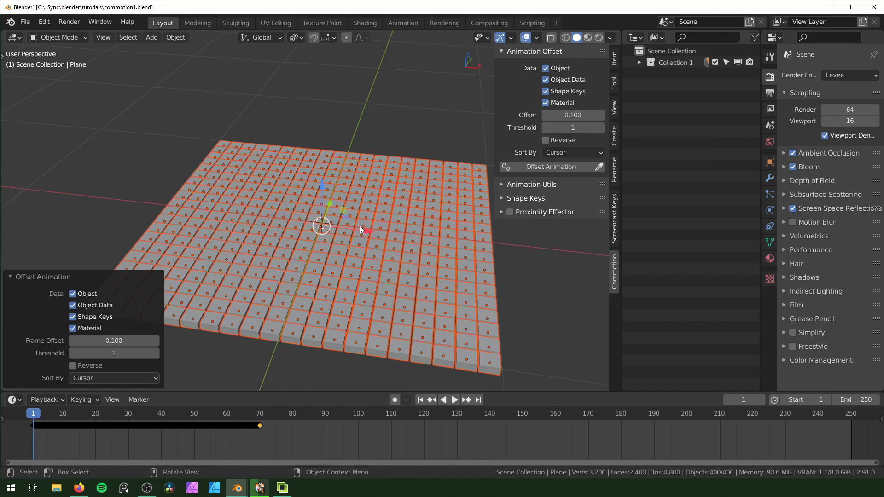
pyautogui.moveTo(366, 214); pyautogui.dragTo(380, 200, button='middle')
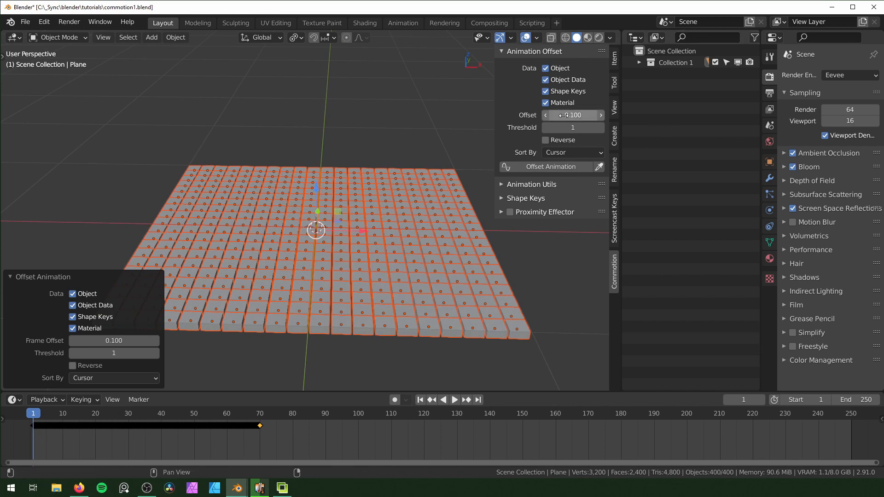
# Offset the animation of all blocks in groups, with an offset of 10 frames and a threshold of 50
pyautogui.click(601, 128)
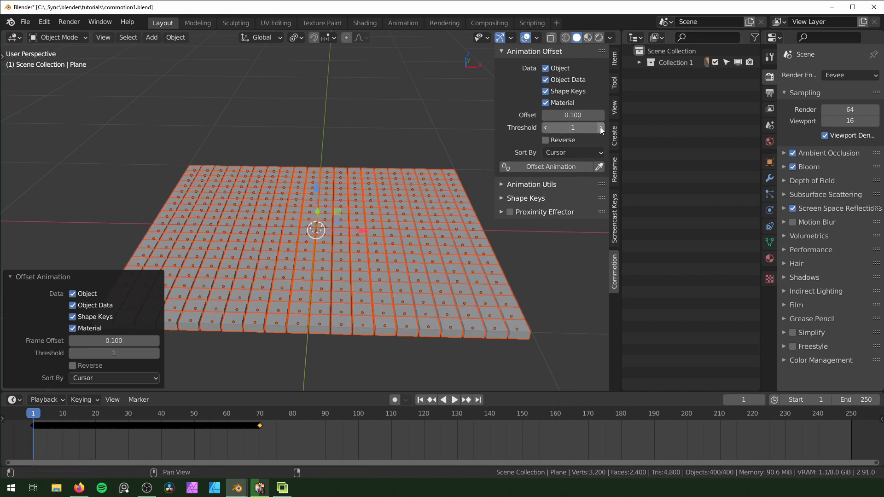
pyautogui.click(601, 128)
pyautogui.click(601, 128)
pyautogui.click(601, 128)
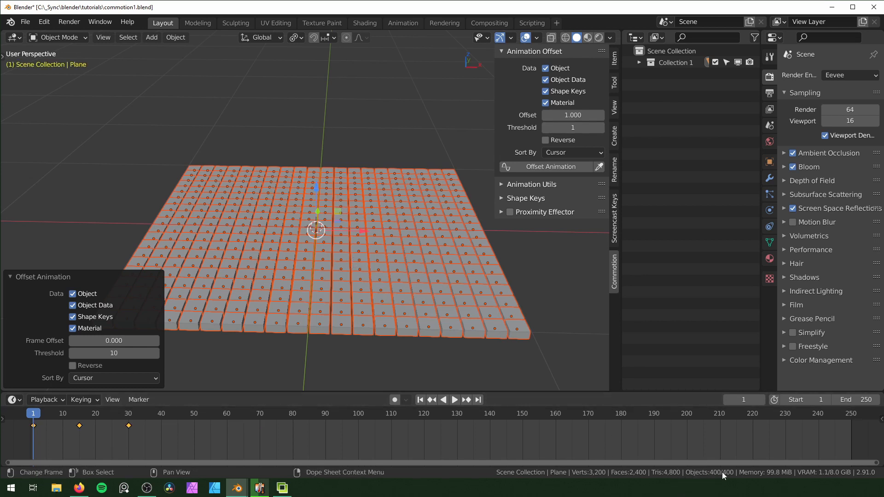
pyautogui.click(583, 115)
pyautogui.write('10')
pyautogui.press('Return')
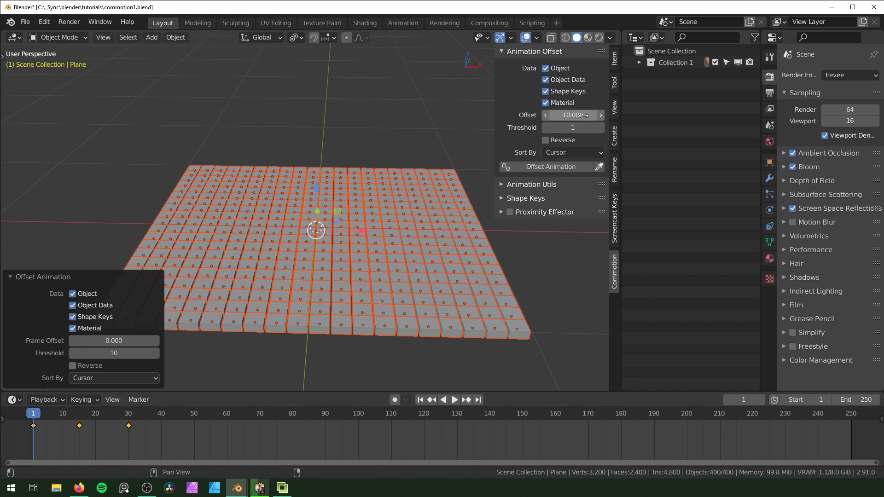
pyautogui.click(581, 129)
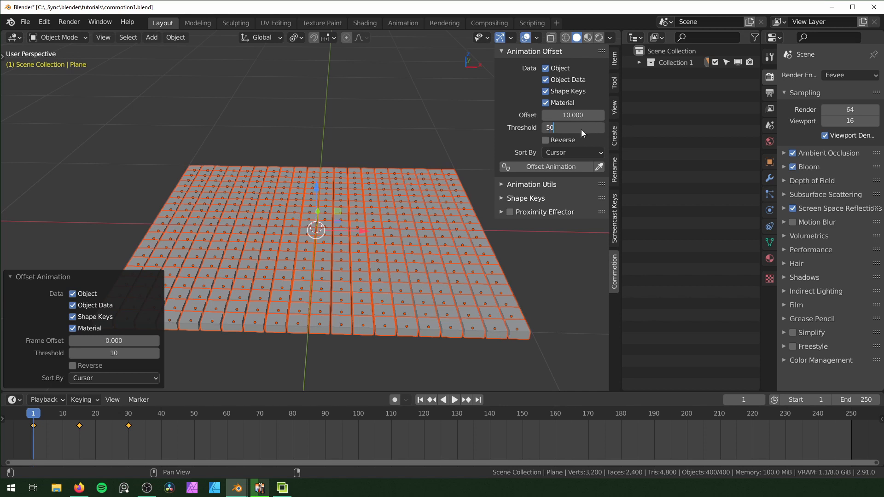
pyautogui.click(547, 166)
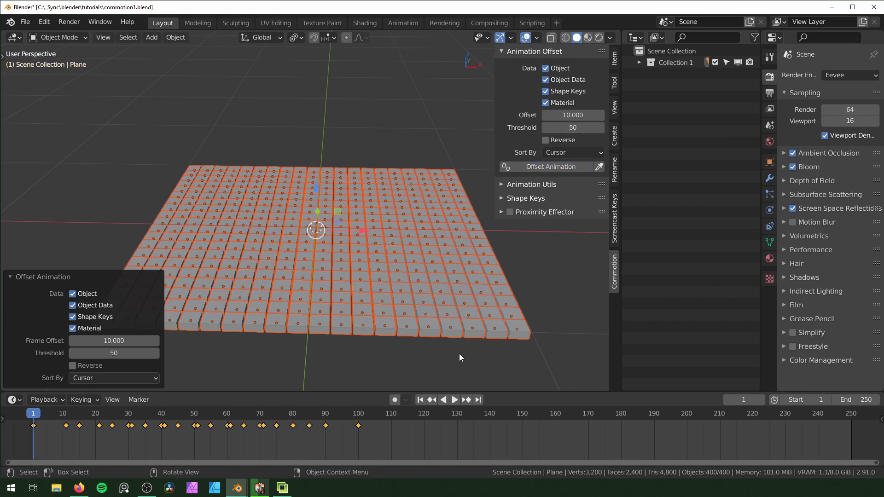
# Play back the offset animation with the blocks deselected to examine the wave pattern, and return to frame 1
pyautogui.press('space')
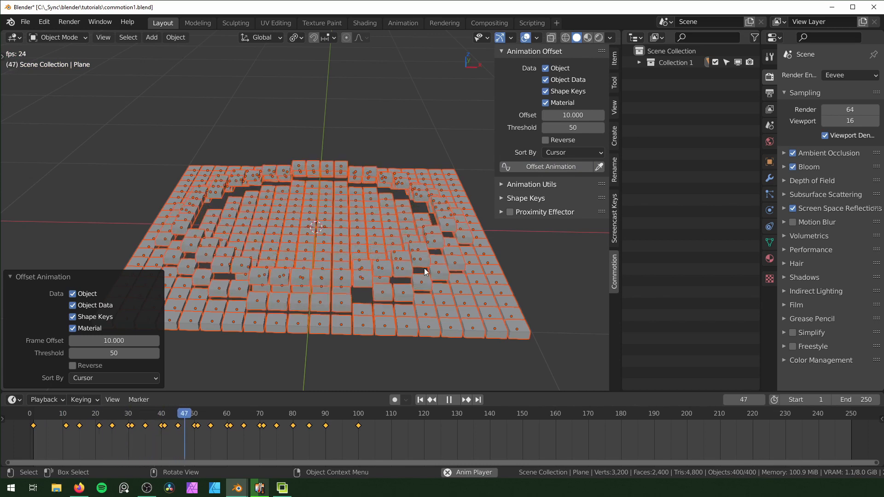
pyautogui.click(409, 344)
pyautogui.moveTo(409, 345); pyautogui.dragTo(457, 357, button='middle')
pyautogui.hotkey('shift', 'Left')
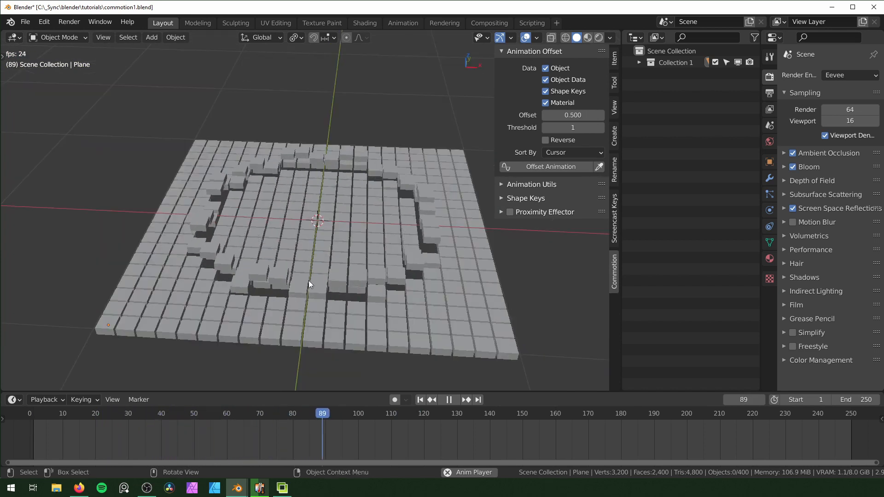
pyautogui.press('space')
pyautogui.hotkey('shift', 'Left')
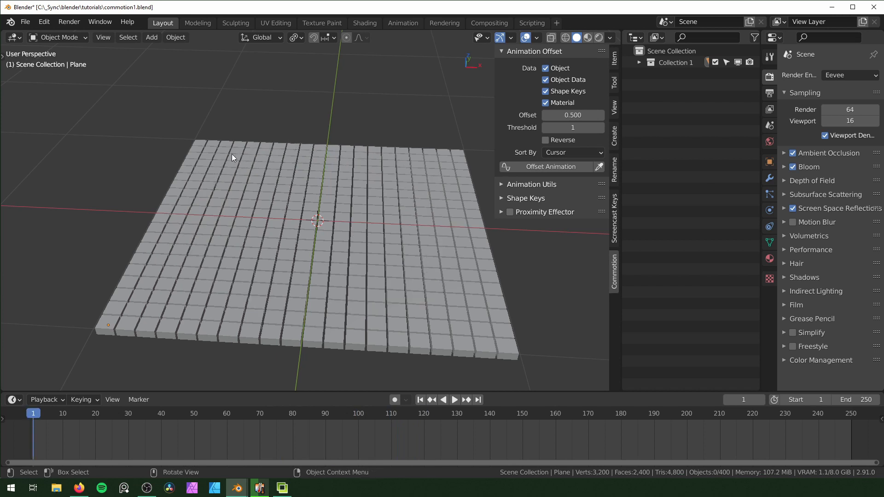
# Place the 3D cursor at the grid's back-left corner, and offset all blocks' animation from it by 0.5 frames, previewing the wave
pyautogui.keyDown('shift'); pyautogui.rightClick(200, 142); pyautogui.keyUp('shift')
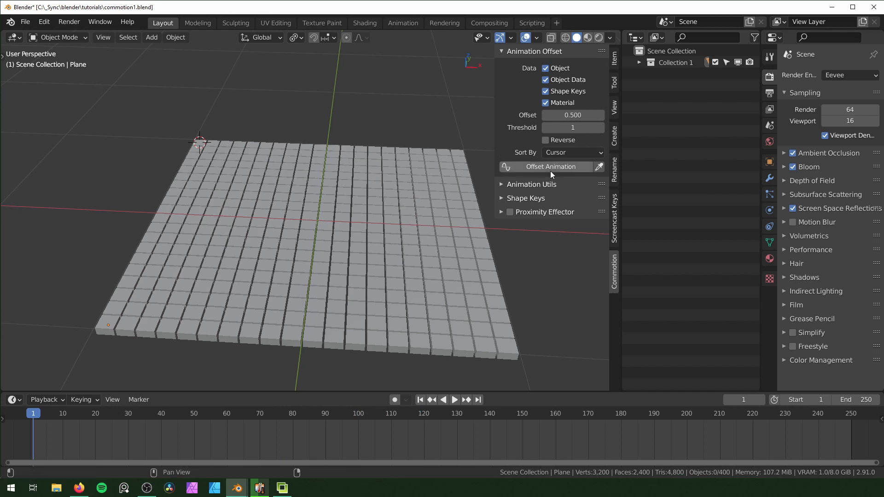
pyautogui.press('a')
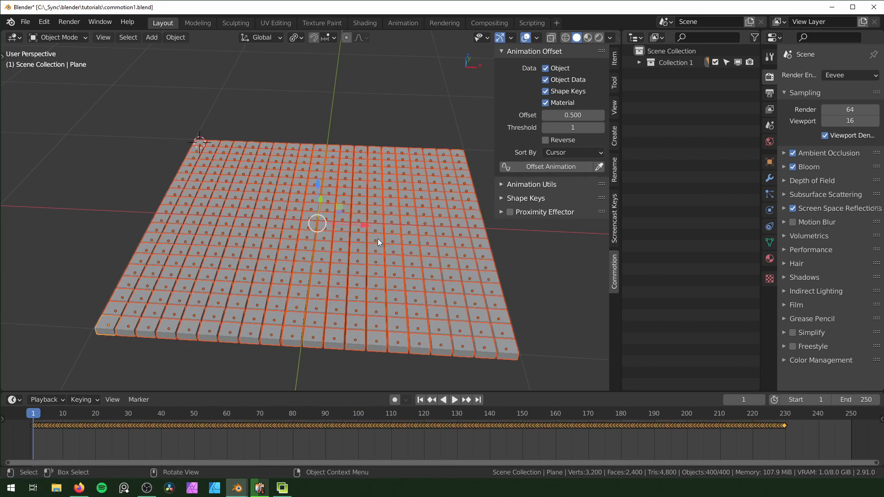
pyautogui.click(543, 168)
pyautogui.press('space')
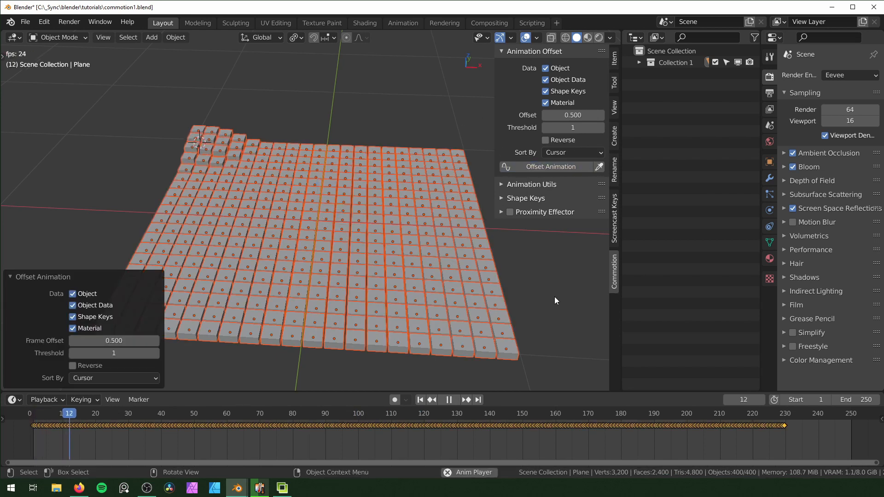
pyautogui.hotkey('alt', 'a')
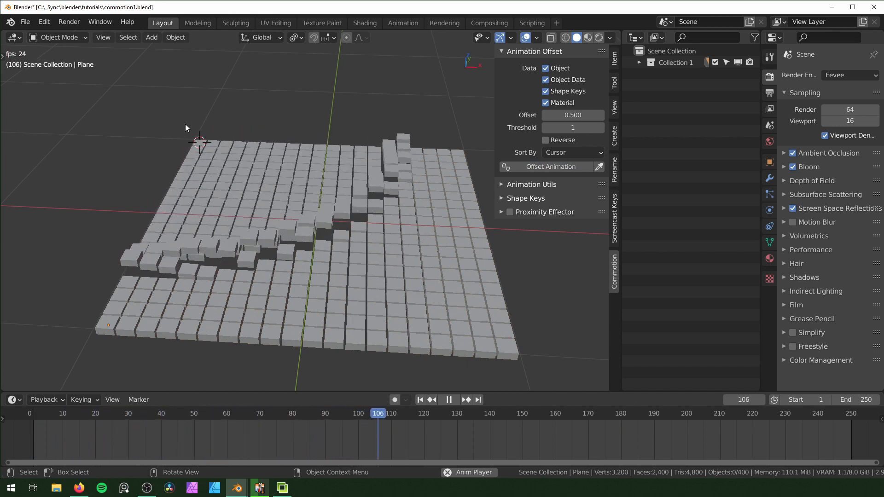
# Stop playback, return the 3D cursor to the world origin, and set the animation offset sorting to Name
pyautogui.press('Escape')
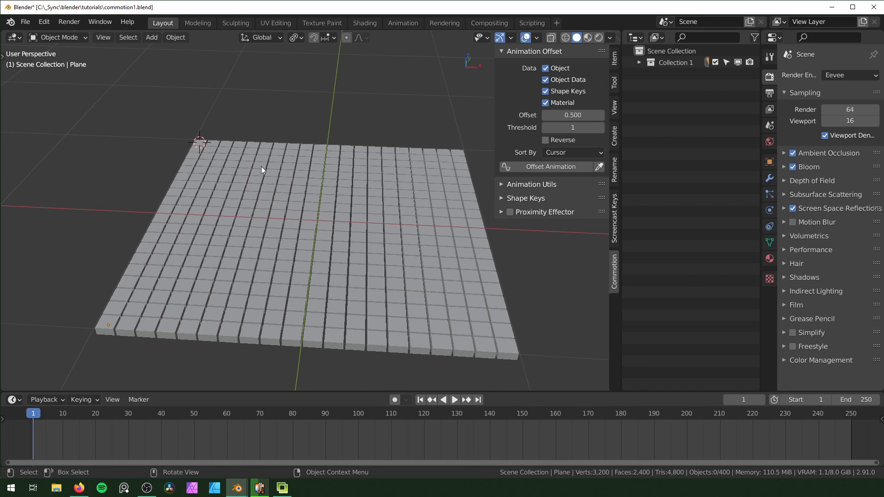
pyautogui.hotkey('shift', 's')
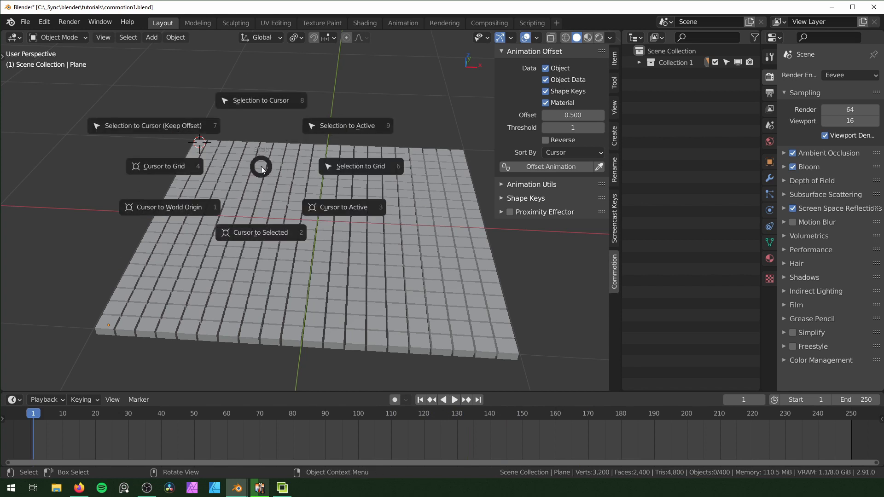
pyautogui.click(173, 207)
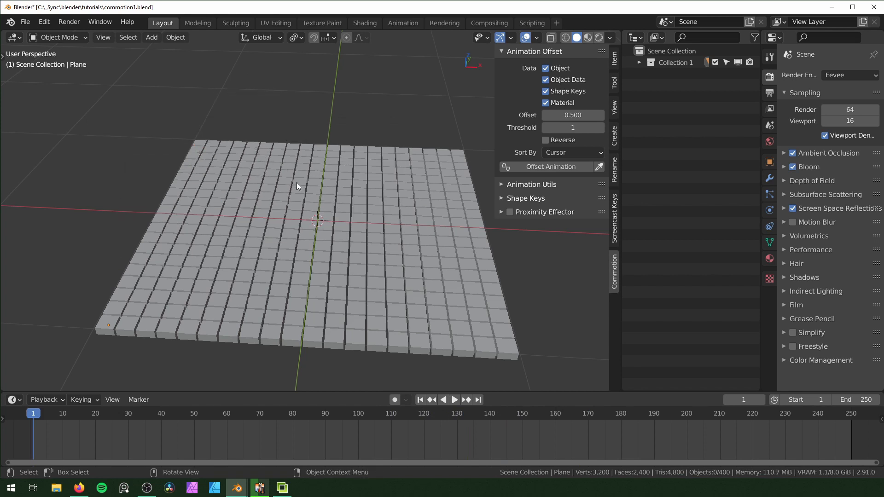
pyautogui.click(563, 153)
pyautogui.click(564, 178)
# Expand Collection 1 and step through its plane objects to examine where the name order places them in the grid
pyautogui.click(639, 62)
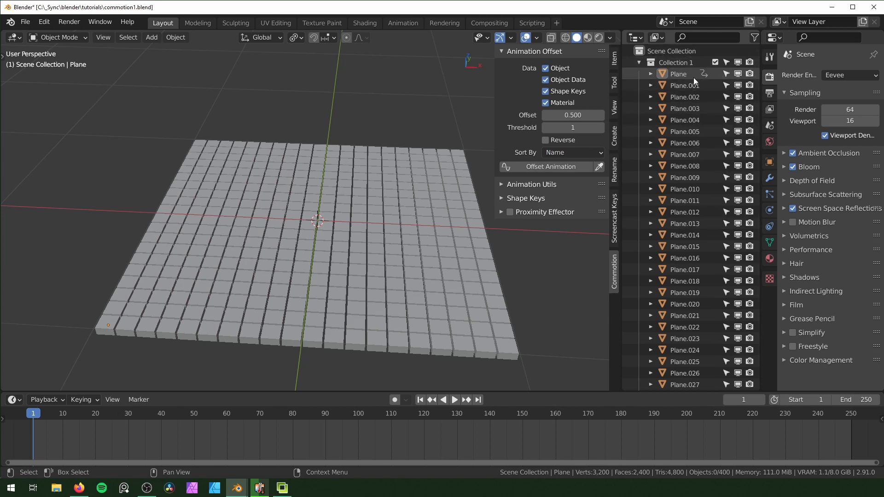
pyautogui.click(670, 75)
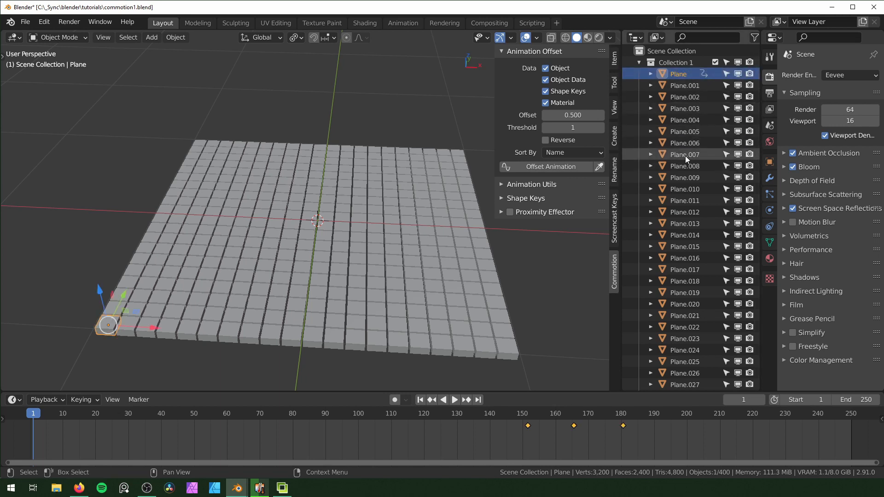
pyautogui.press('Down')
pyautogui.press('Down')
pyautogui.press('Down')
pyautogui.press('Down')
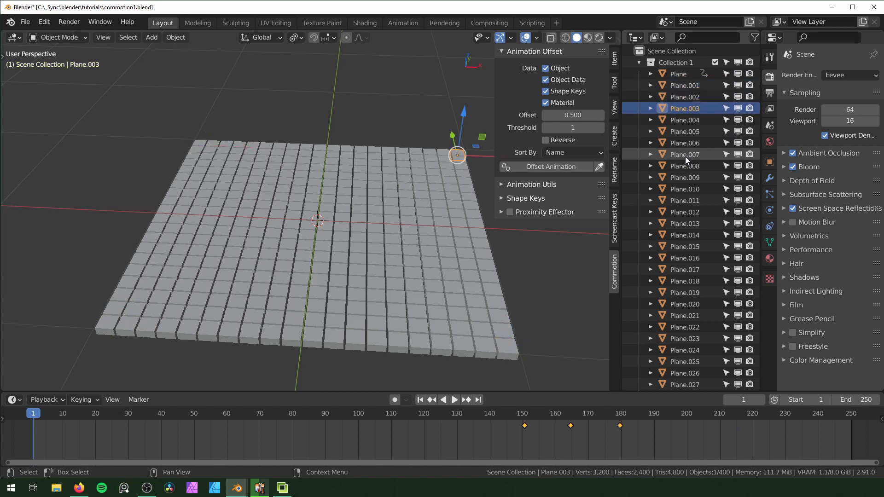
pyautogui.press('Down')
pyautogui.press('Down')
pyautogui.press('Down')
pyautogui.press('Down')
pyautogui.press('Down')
pyautogui.press('Down')
pyautogui.press('Down')
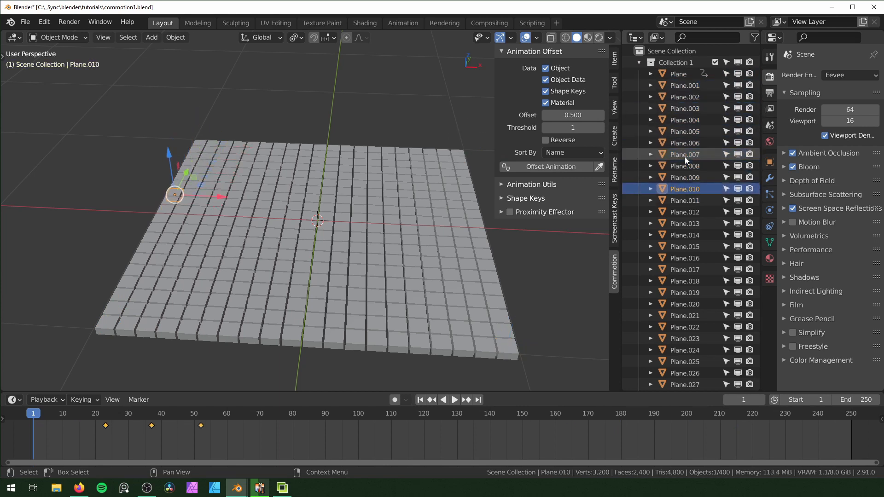
pyautogui.press('Down')
pyautogui.press('Down')
pyautogui.press('Down')
pyautogui.press('Down')
pyautogui.press('Down')
pyautogui.press('Down')
pyautogui.press('Down')
pyautogui.press('Down')
pyautogui.press('Down')
pyautogui.press('Down')
pyautogui.press('Down')
pyautogui.press('Down')
pyautogui.press('Down')
pyautogui.press('Down')
pyautogui.press('Down')
pyautogui.press('Down')
pyautogui.press('Down')
pyautogui.press('Down')
pyautogui.press('Down')
pyautogui.press('Down')
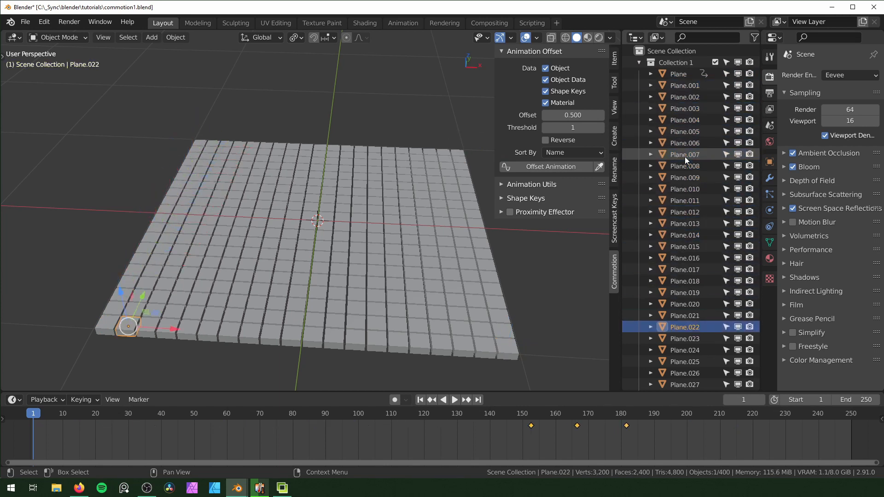
pyautogui.press('Down')
pyautogui.press('Down')
pyautogui.press('Down')
pyautogui.press('Down')
pyautogui.press('Down')
pyautogui.press('Down')
pyautogui.press('Down')
pyautogui.press('Down')
pyautogui.press('Down')
pyautogui.press('Down')
pyautogui.press('Down')
pyautogui.press('Down')
pyautogui.press('Down')
pyautogui.press('Down')
pyautogui.press('Down')
pyautogui.press('Down')
pyautogui.press('Down')
pyautogui.press('Down')
pyautogui.press('Down')
pyautogui.press('Down')
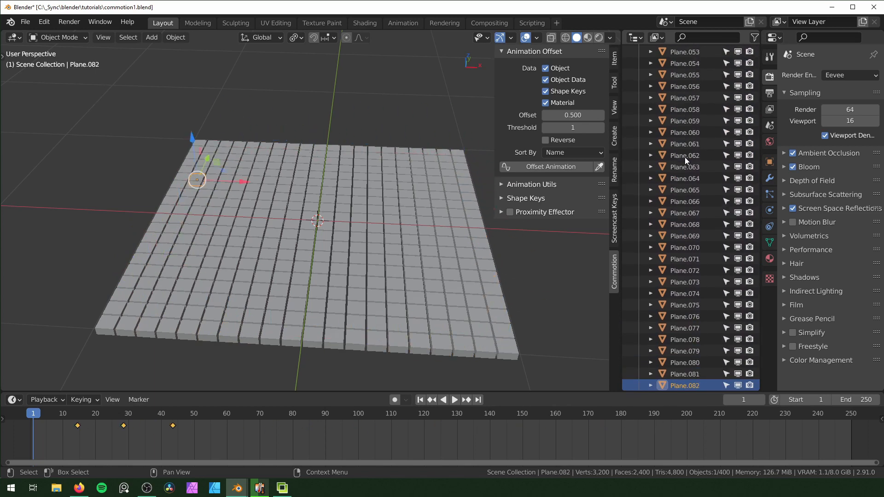
pyautogui.press('Down')
pyautogui.press('Down')
pyautogui.press('Down')
pyautogui.press('Down')
pyautogui.press('Down')
pyautogui.press('Down')
pyautogui.press('Down')
pyautogui.press('Down')
pyautogui.press('Down')
# Offset the animation of all blocks in name order by 0.5 frames, and preview it with the blocks deselected
pyautogui.press('a')
pyautogui.click(550, 166)
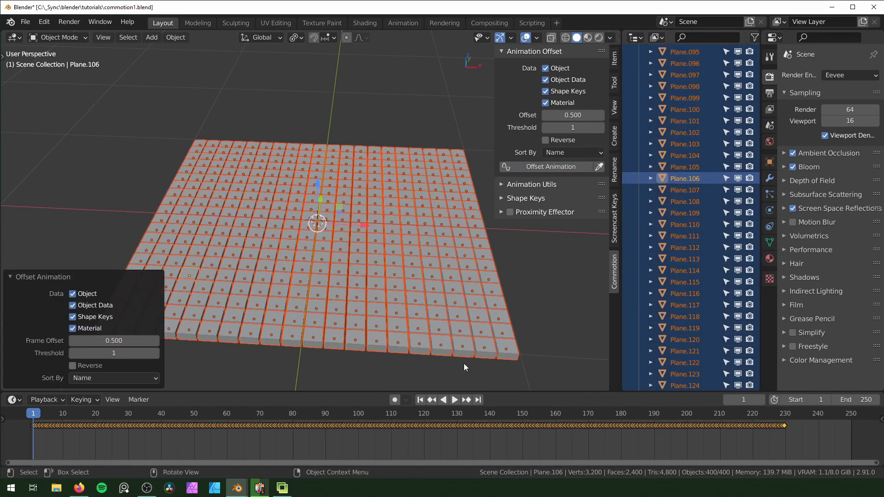
pyautogui.press('space')
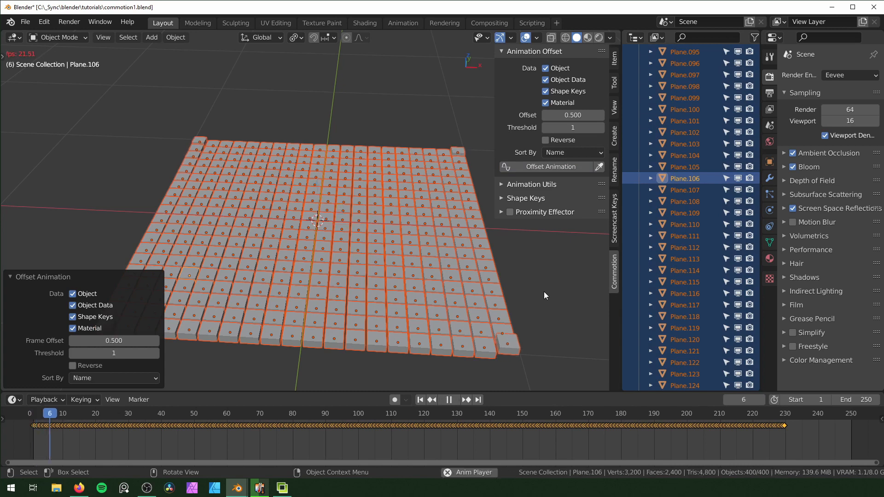
pyautogui.click(543, 291)
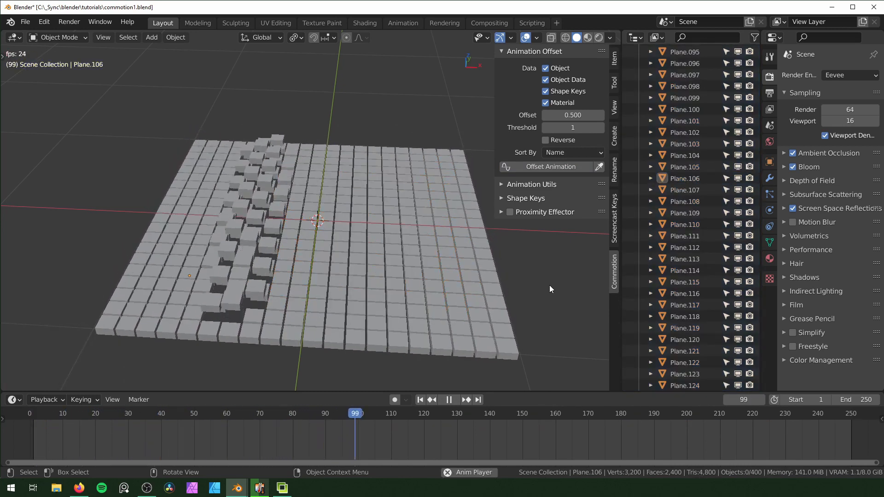
pyautogui.press('Escape')
# Offset all blocks' animation by 0.5 frames in Random order with seed 0, preview it deselected, and return to frame 1
pyautogui.click(573, 153)
pyautogui.click(568, 203)
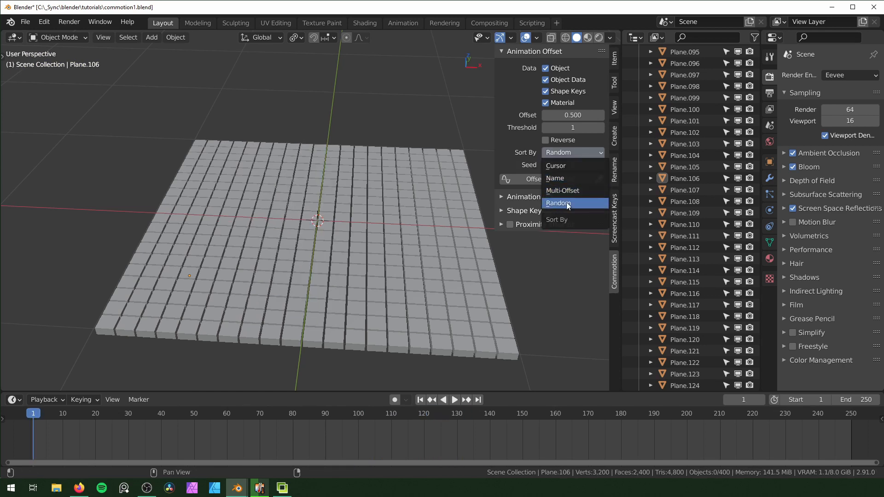
pyautogui.click(566, 204)
pyautogui.press('a')
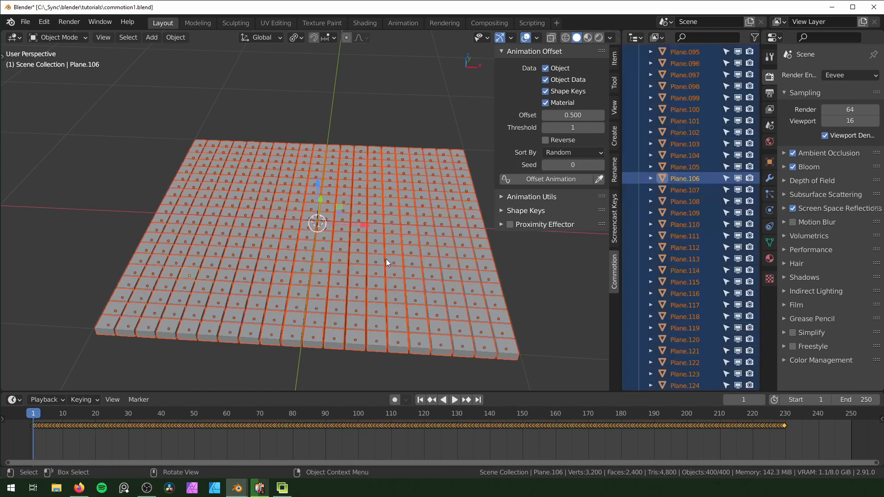
pyautogui.click(550, 179)
pyautogui.press('space')
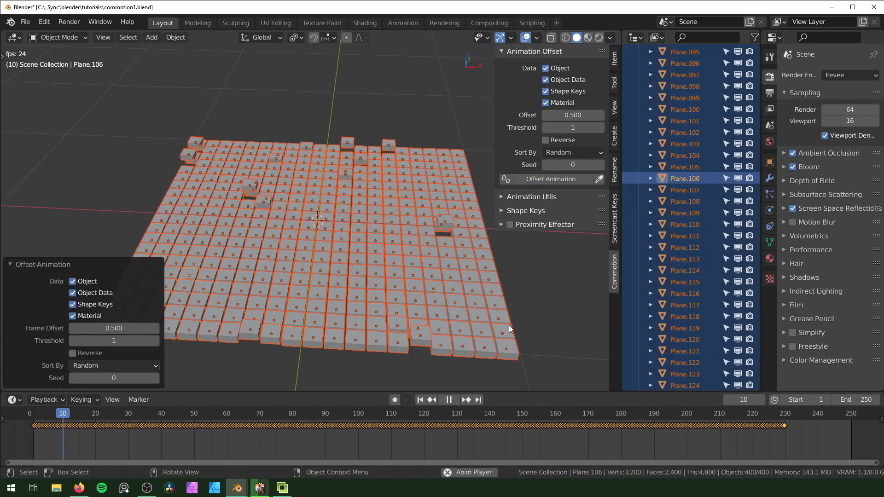
pyautogui.click(537, 302)
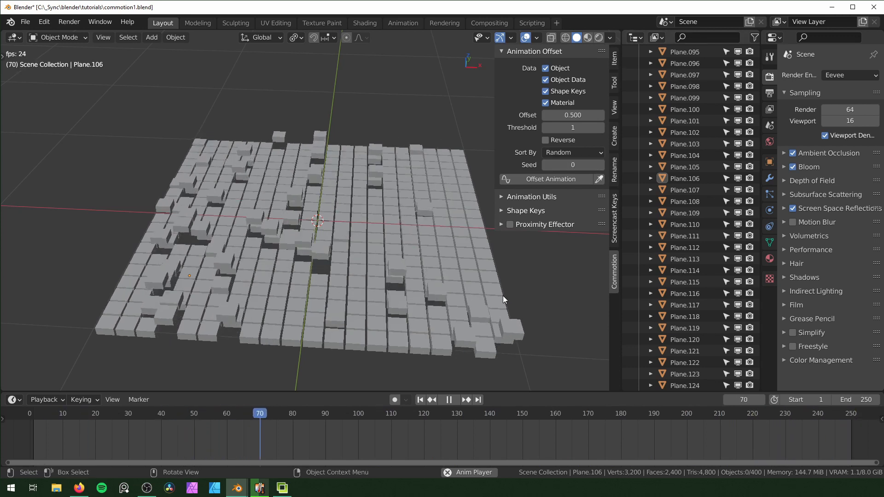
pyautogui.press('space')
pyautogui.hotkey('shift', 'Left')
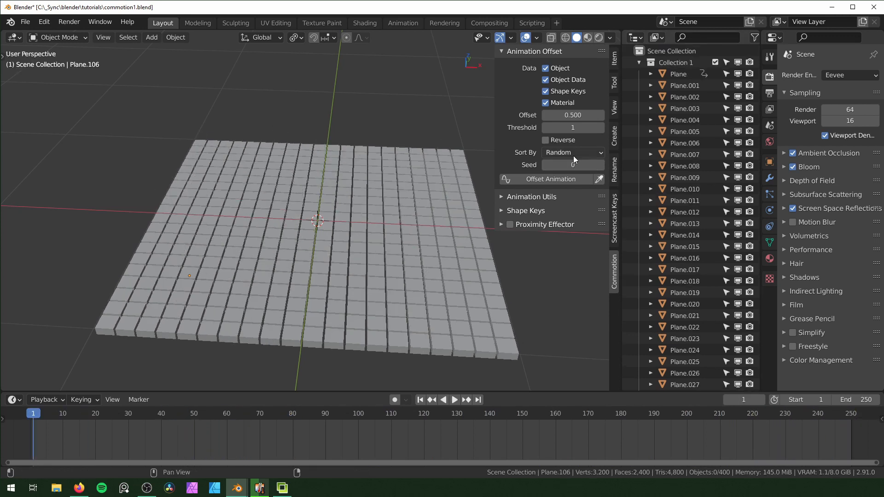
# Set the animation offset sorting to Multi-Offset and assign Collection 1 as the animated collection
pyautogui.click(573, 152)
pyautogui.click(575, 190)
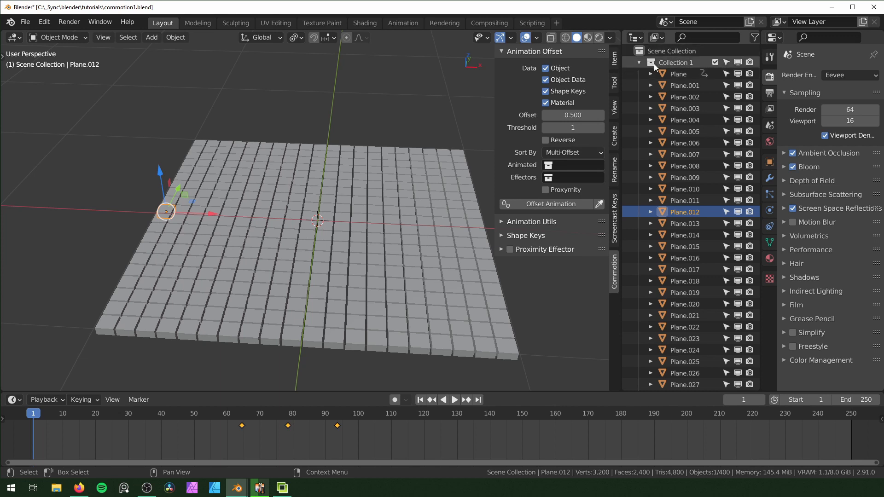
pyautogui.click(638, 62)
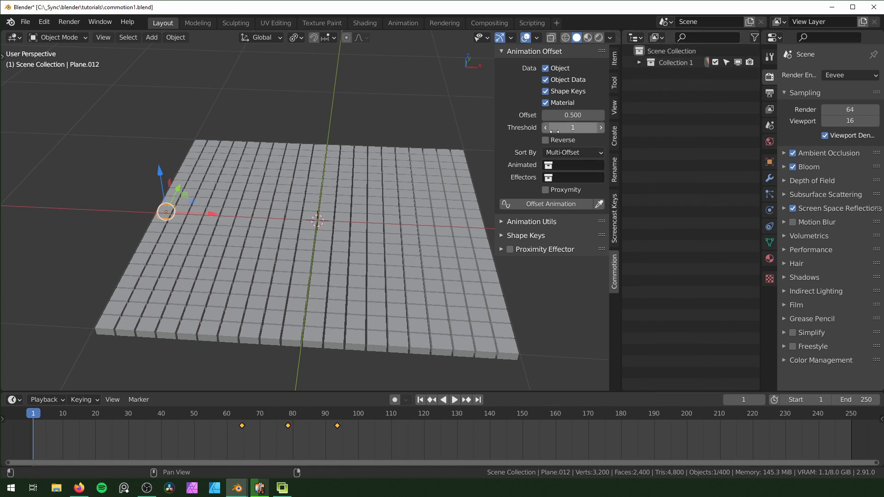
pyautogui.click(595, 165)
pyautogui.click(583, 178)
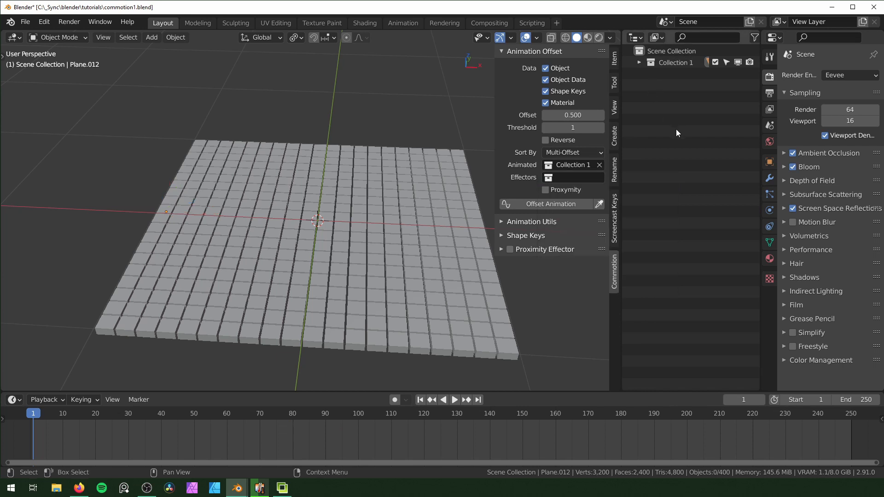
# Create a new collection named effectors and assign it as the Multi-Offset effectors collection
pyautogui.press('c')
pyautogui.doubleClick(675, 73)
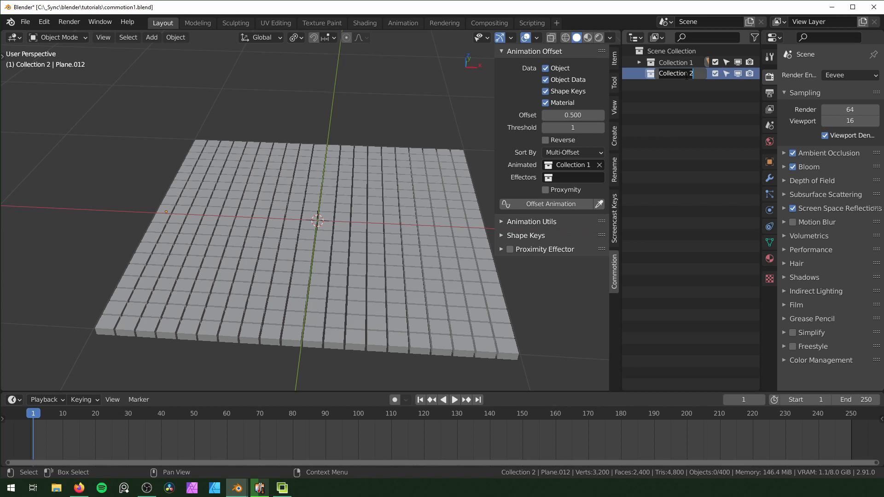
pyautogui.write('effectors')
pyautogui.press('Return')
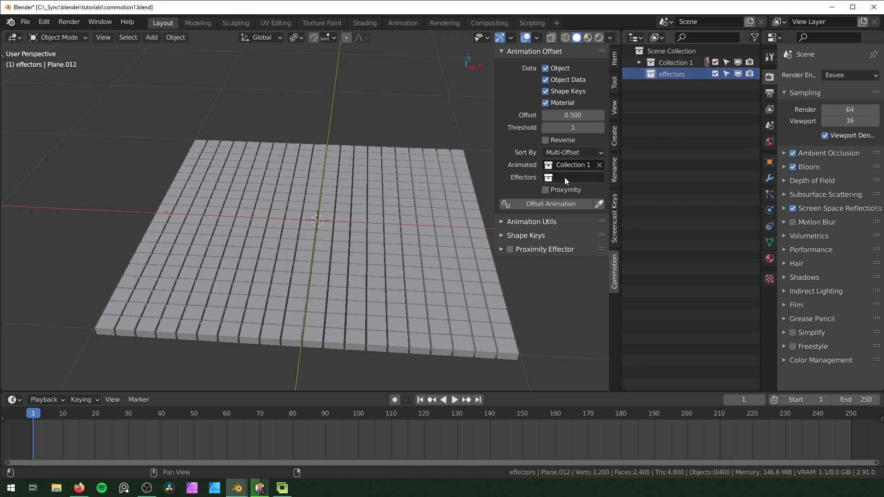
pyautogui.click(570, 179)
pyautogui.click(576, 206)
pyautogui.click(552, 153)
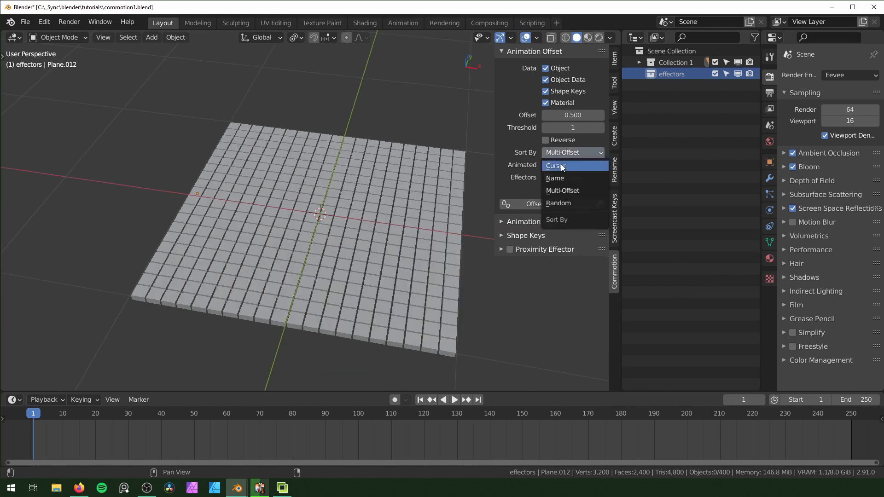
pyautogui.click(559, 167)
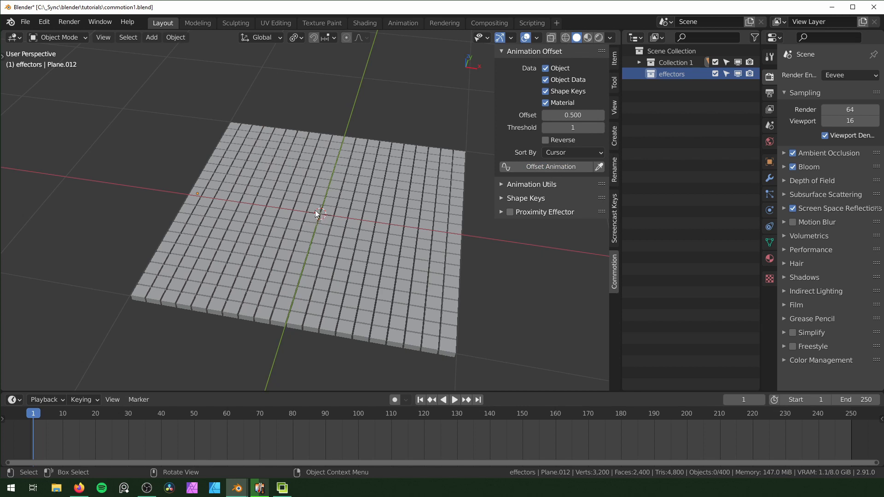
pyautogui.click(565, 155)
pyautogui.click(574, 191)
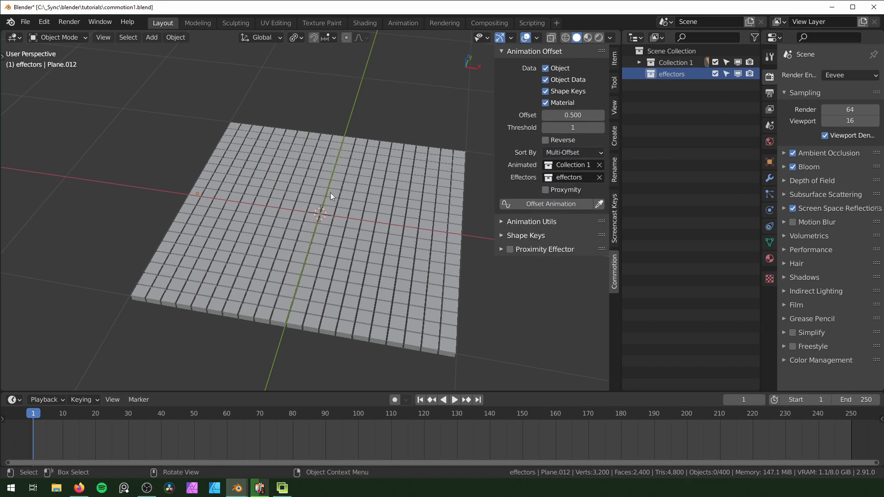
# Add a sphere empty to the effectors collection, scale it down, and move it over the grid's back-left area
pyautogui.moveTo(373, 268); pyautogui.dragTo(363, 258, button='middle')
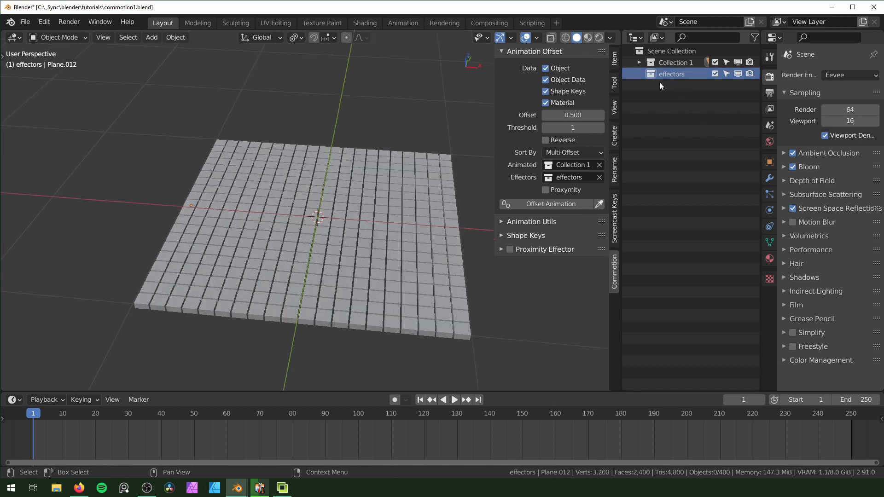
pyautogui.hotkey('shift', 'a')
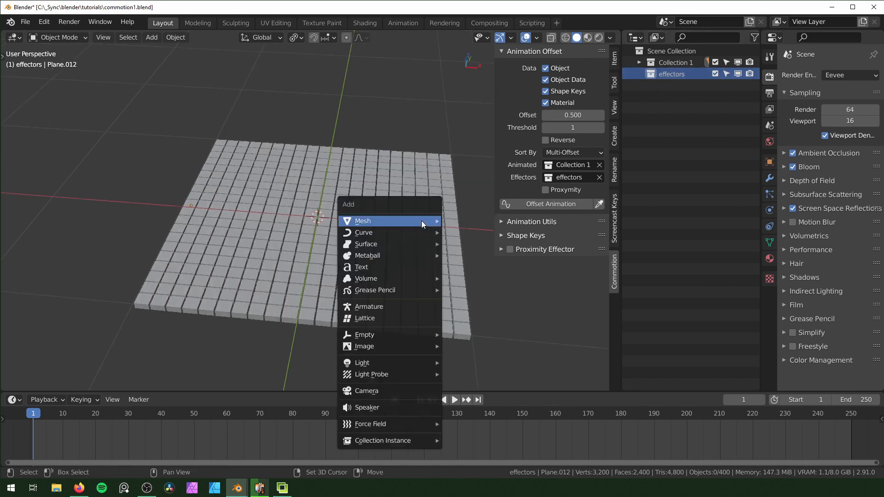
pyautogui.moveTo(392, 334)
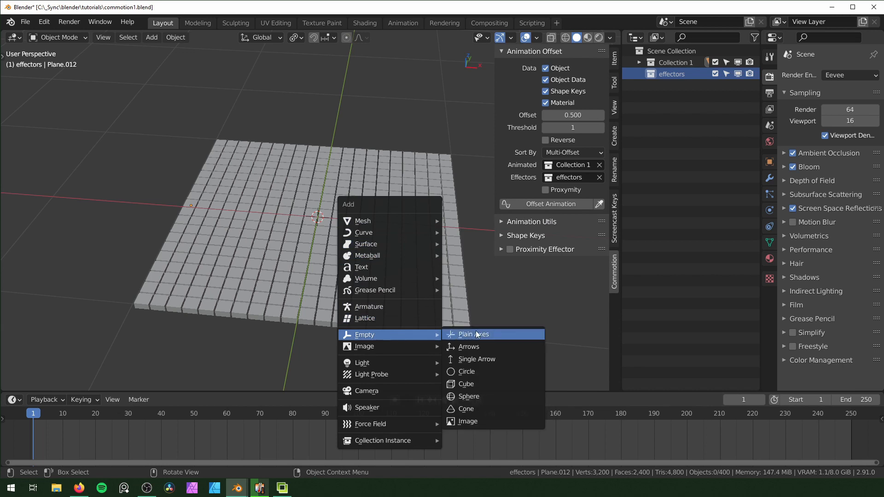
pyautogui.click(491, 396)
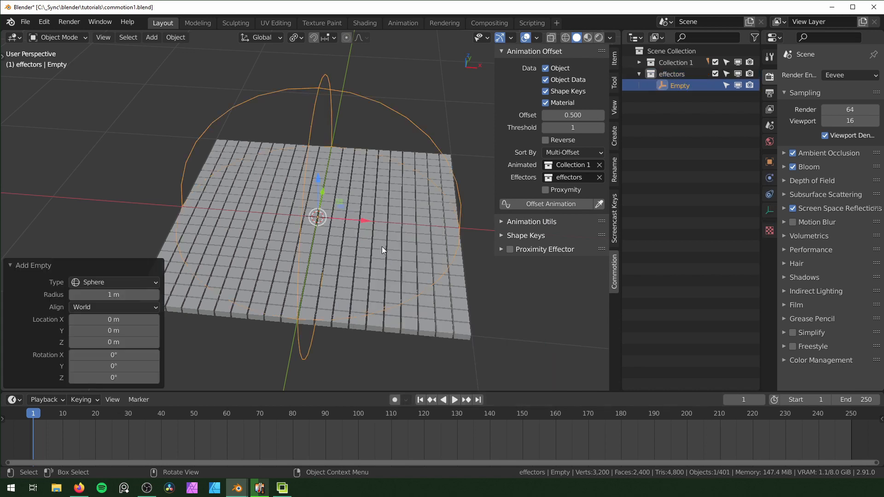
pyautogui.press('s')
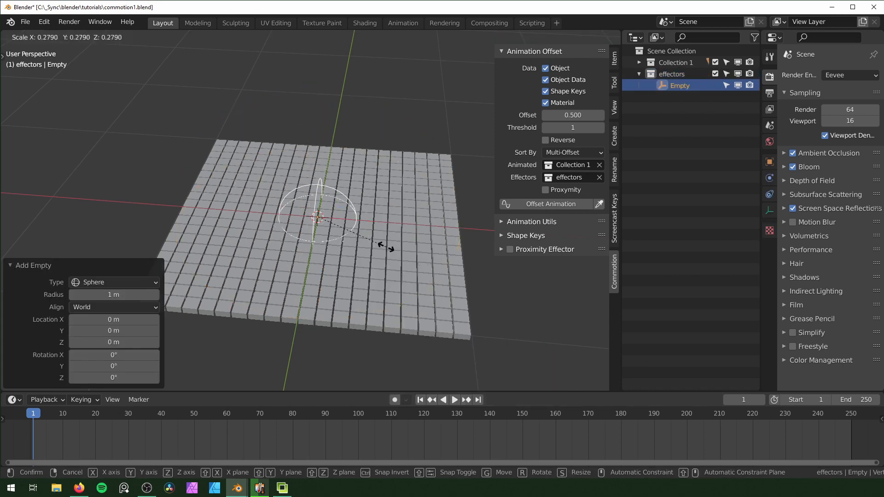
pyautogui.click(316, 232)
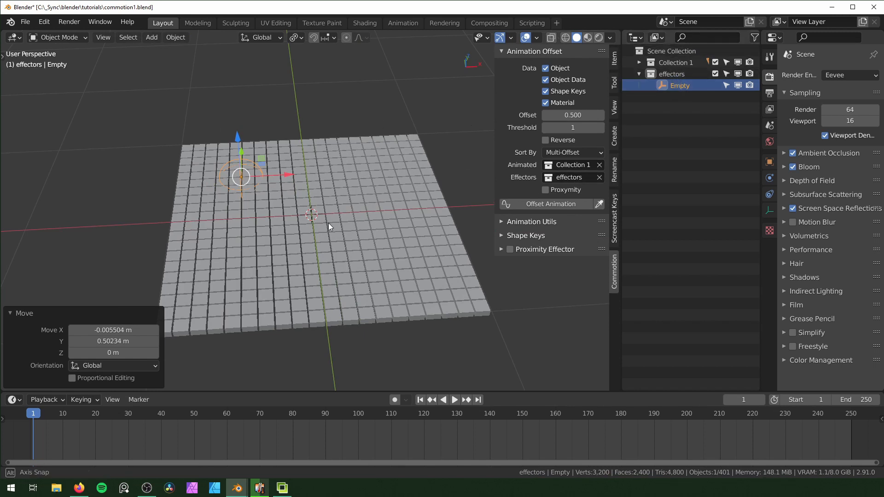
# Offset all blocks' animation from the effector by 0.5 frames using Multi-Offset, and preview it with everything deselected
pyautogui.moveTo(340, 227); pyautogui.dragTo(325, 223, button='middle')
pyautogui.press('a')
pyautogui.click(550, 204)
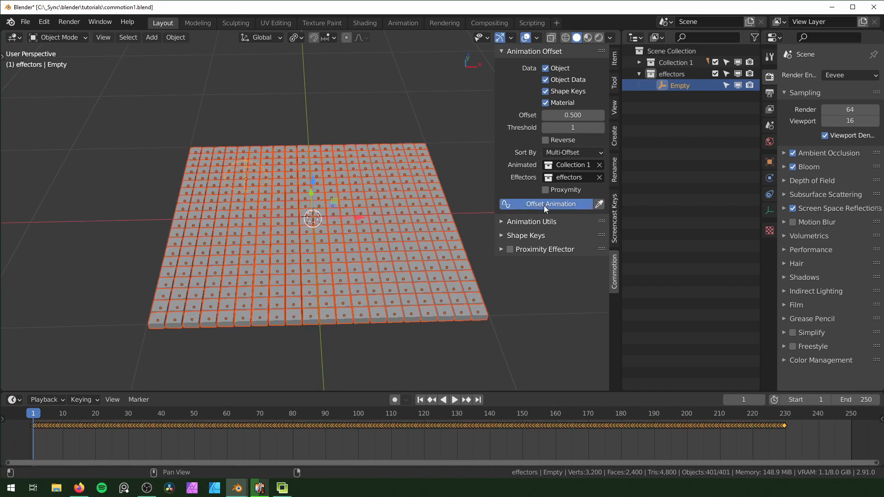
pyautogui.click(406, 349)
pyautogui.press('space')
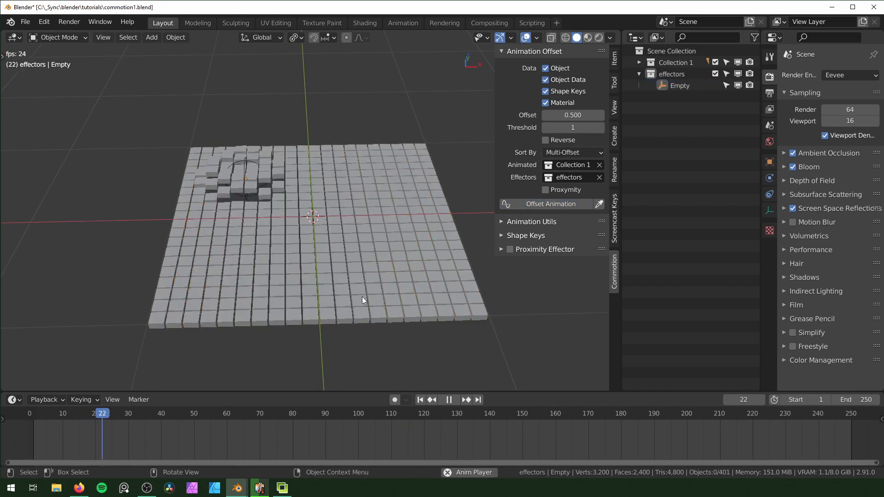
pyautogui.press('space')
# Duplicate the sphere effector empty, place the copy over the grid's front-right area, and return to frame 1
pyautogui.moveTo(400, 214); pyautogui.dragTo(382, 212, button='middle')
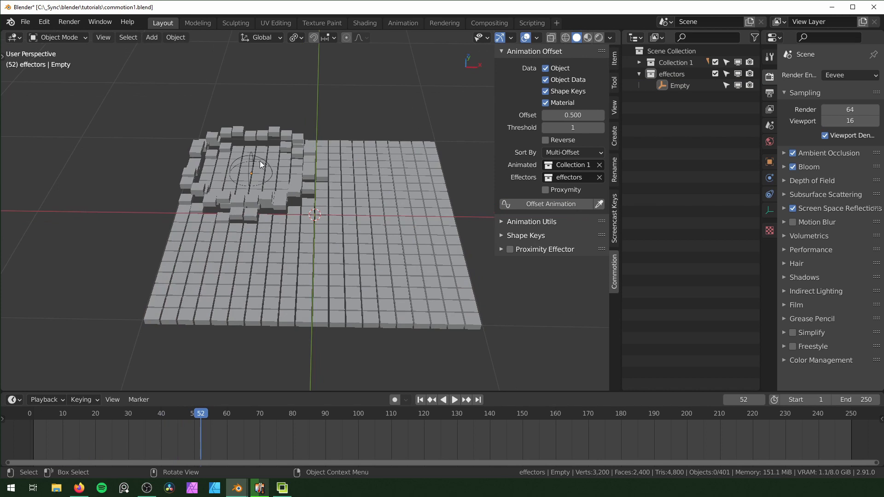
pyautogui.click(259, 161)
pyautogui.hotkey('shift', 'd')
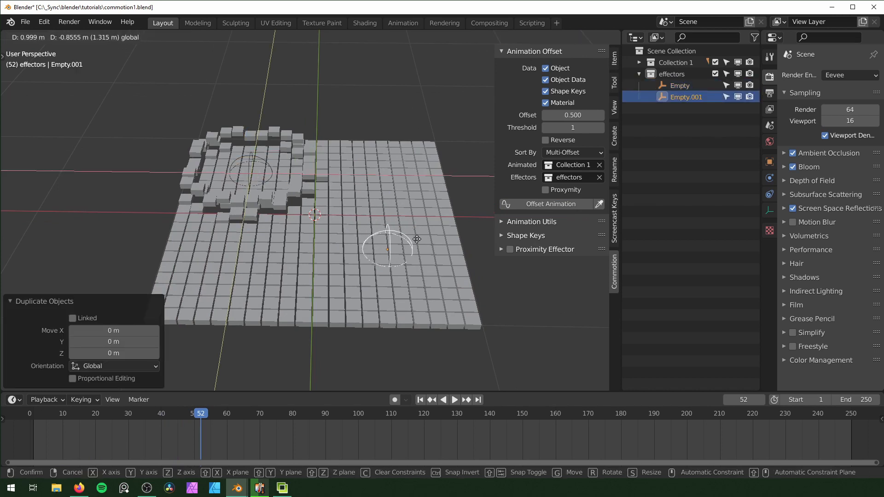
pyautogui.click(382, 202)
pyautogui.hotkey('shift', 'Left')
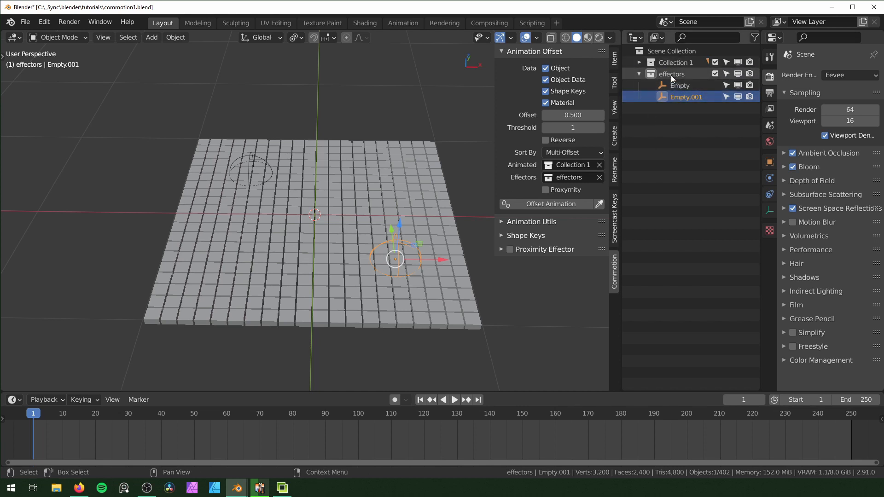
# Offset all blocks' animation by 0.5 frames from both sphere effectors, and preview it with everything deselected
pyautogui.press('a')
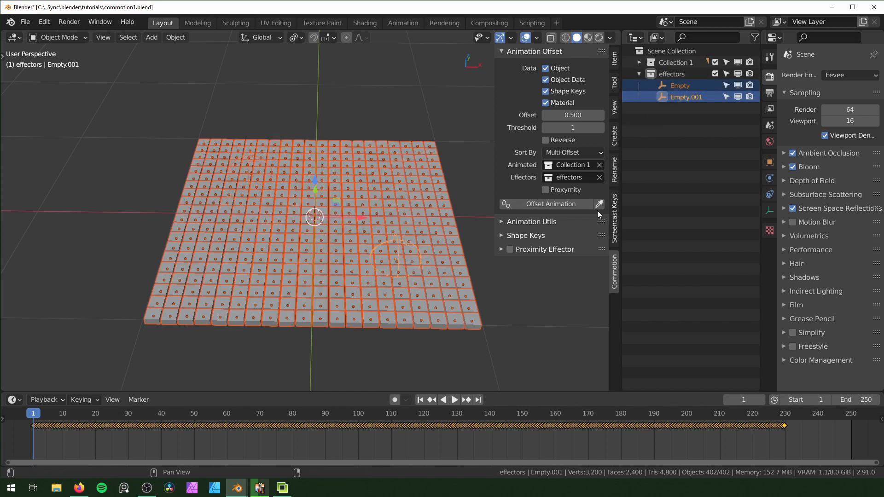
pyautogui.click(560, 204)
pyautogui.click(509, 331)
pyautogui.press('space')
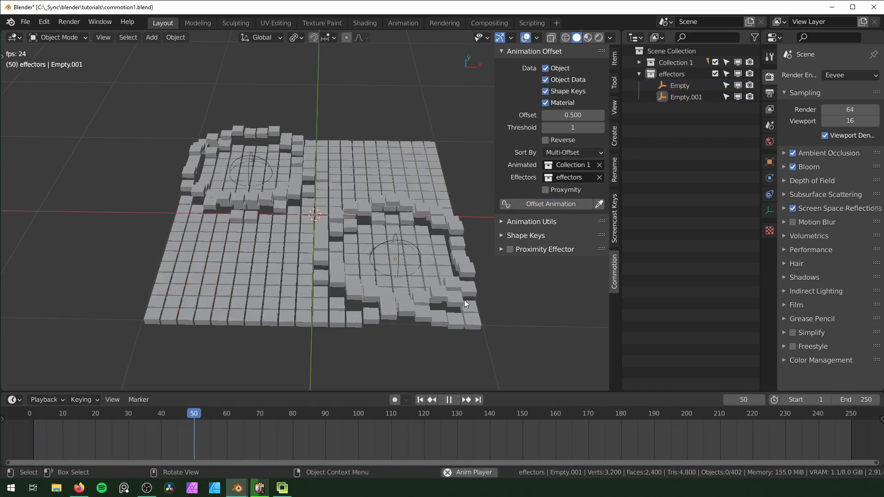
pyautogui.press('space')
pyautogui.hotkey('shift', 'Left')
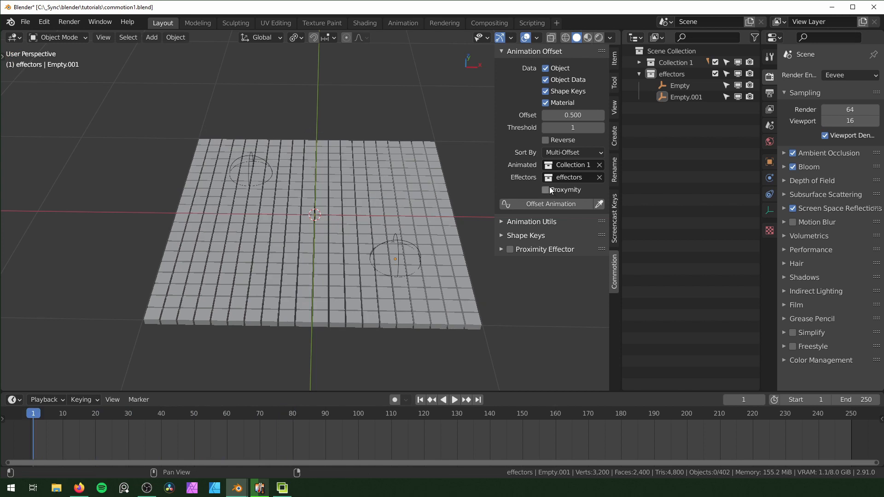
# Enable the Proxymity option, offset the blocks' animation with it, and preview the playback
pyautogui.click(546, 190)
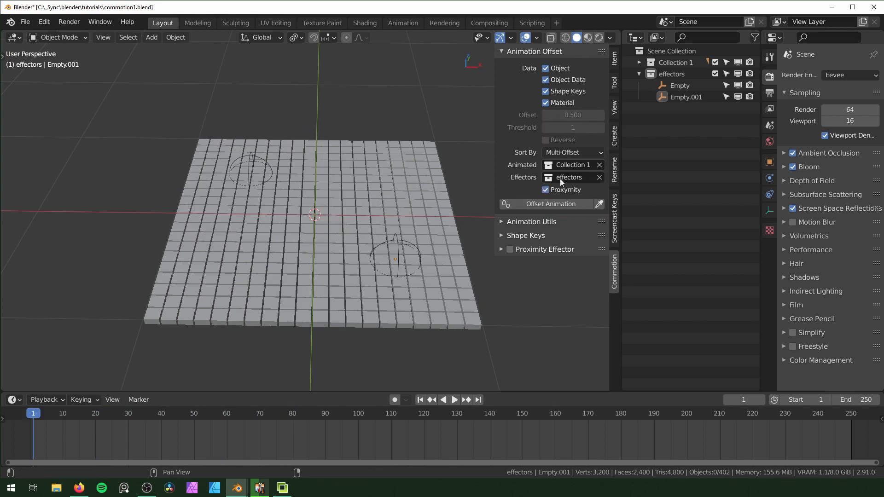
pyautogui.click(520, 203)
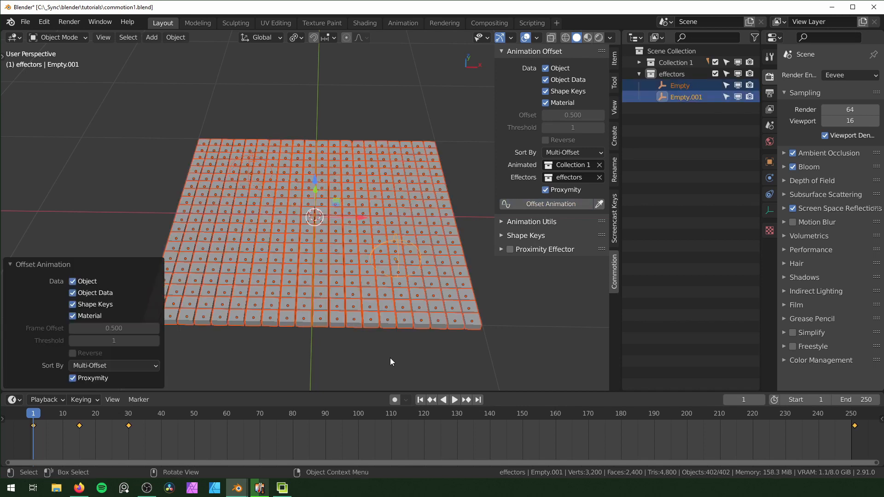
pyautogui.press('space')
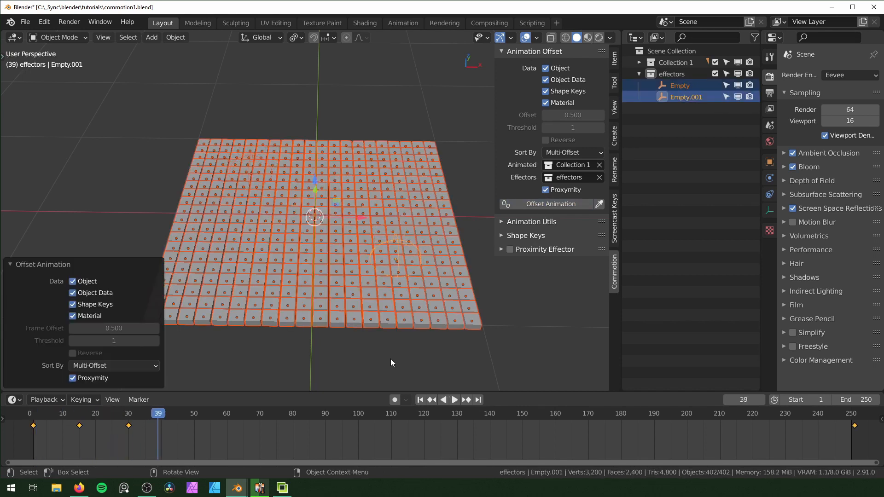
pyautogui.click(47, 446)
pyautogui.press('space')
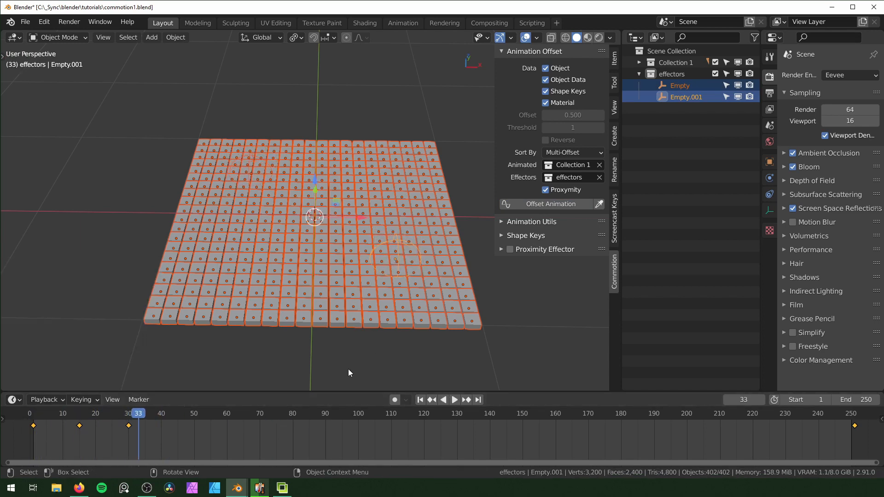
pyautogui.click(348, 369)
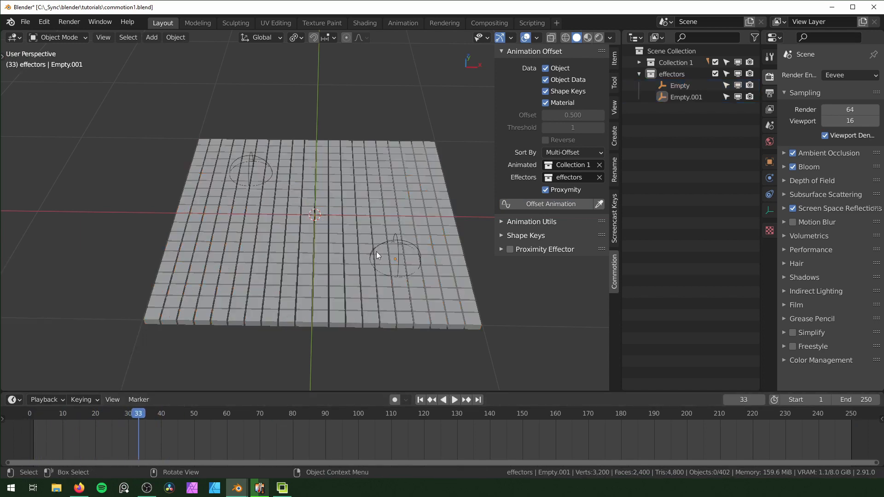
# Scale the back-left sphere empty up to about 3.06 times its size
pyautogui.click(272, 169)
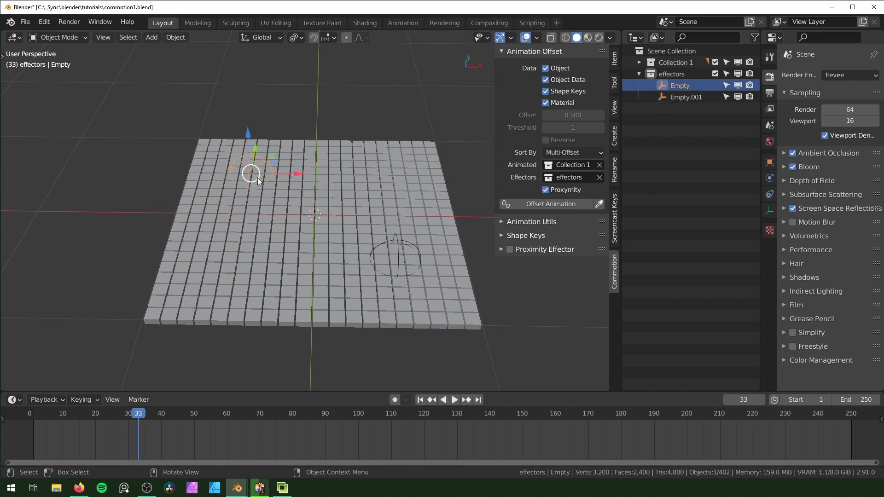
pyautogui.press('s')
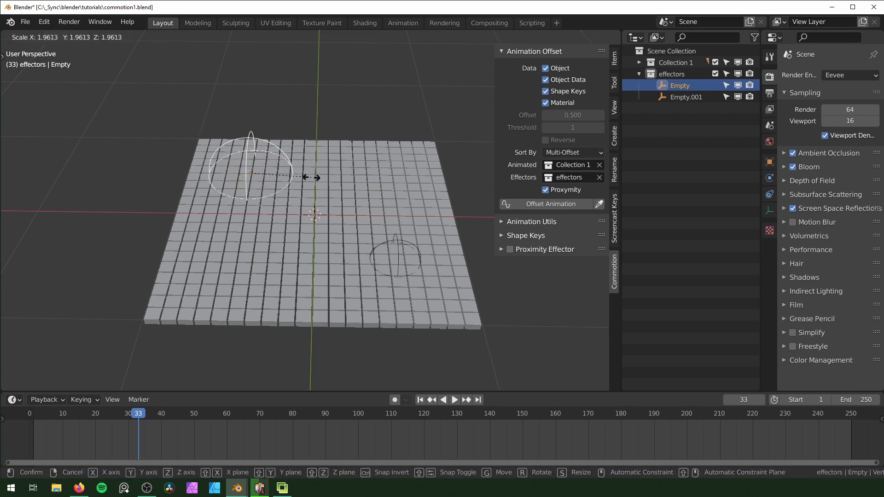
pyautogui.rightClick(309, 176)
pyautogui.moveTo(318, 196); pyautogui.dragTo(332, 220, button='middle')
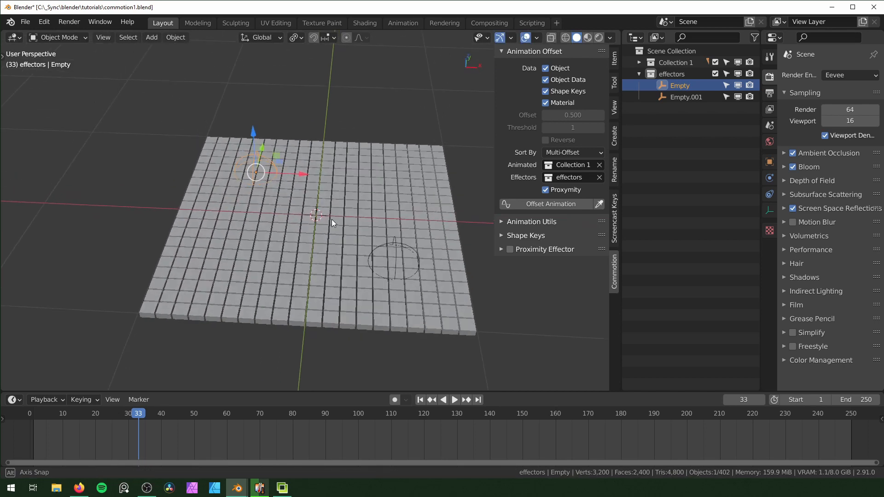
pyautogui.press('s')
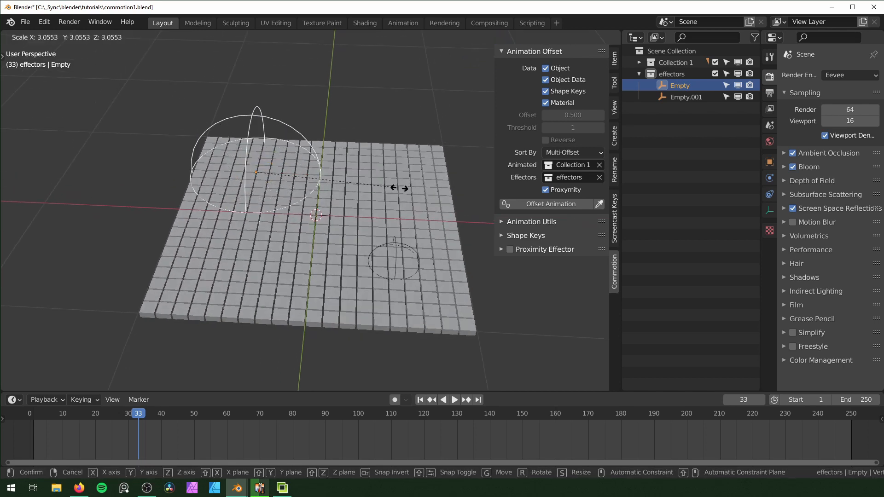
pyautogui.click(302, 224)
# Reapply the proximity-based animation offset with the enlarged sphere effector and preview the playback
pyautogui.click(534, 205)
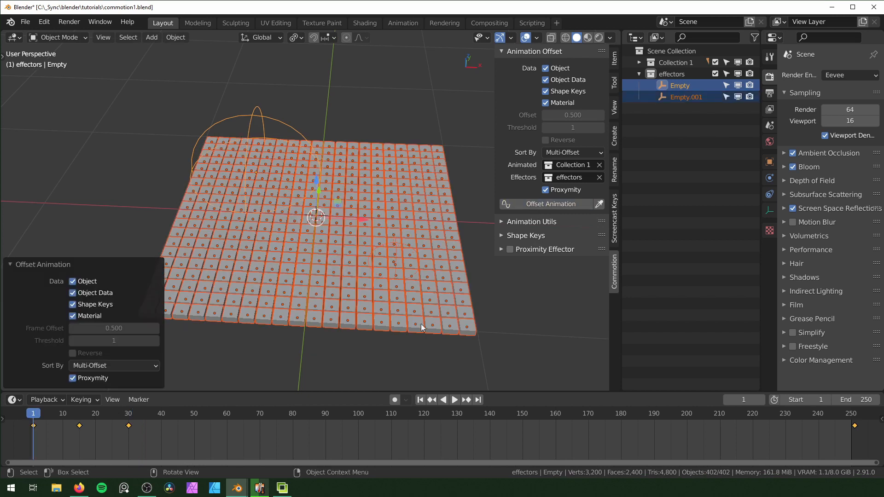
pyautogui.moveTo(420, 324); pyautogui.dragTo(306, 261, button='middle')
pyautogui.press('space')
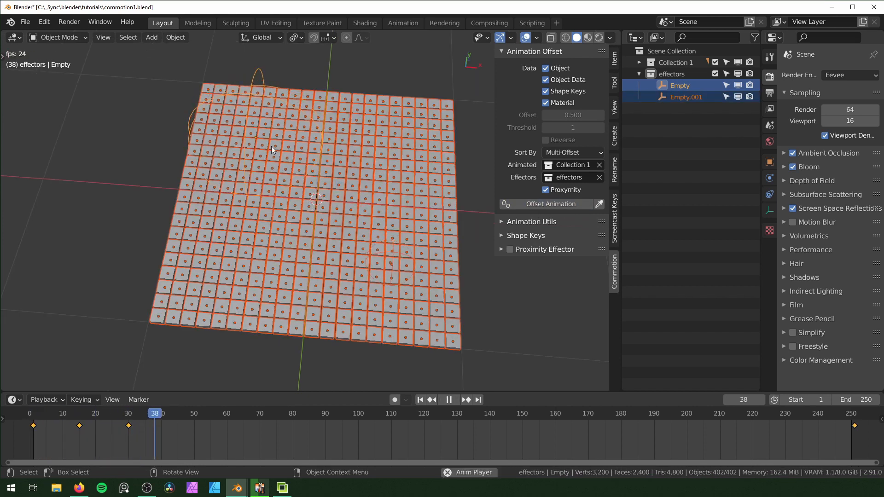
pyautogui.press('Escape')
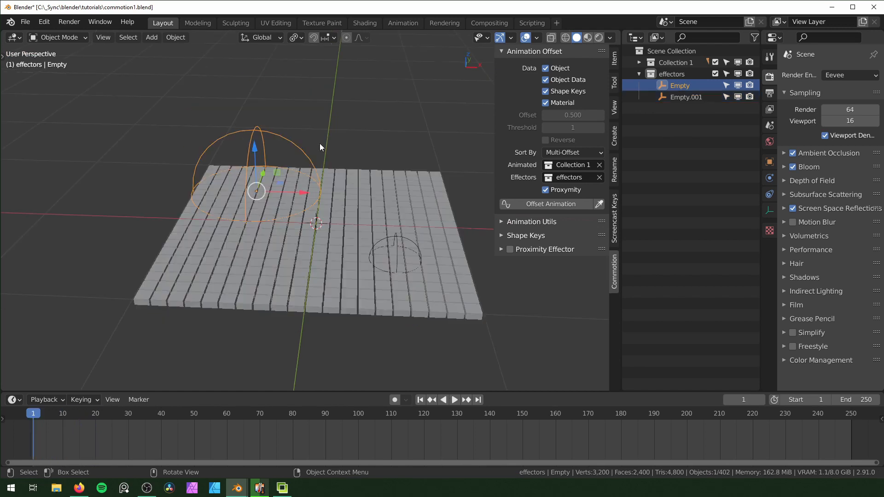
# Delete the enlarged sphere empty and add a cube empty to the effectors collection in its place
pyautogui.press('x')
pyautogui.click(319, 144)
pyautogui.hotkey('shift', 'a')
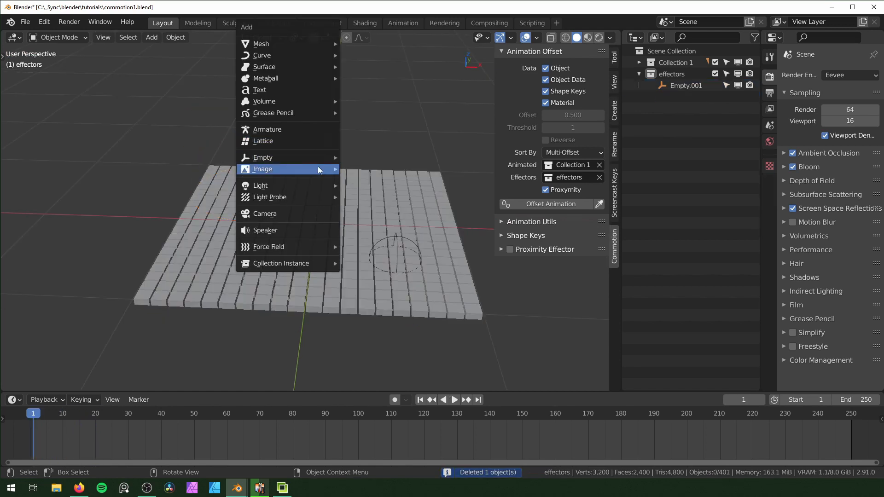
pyautogui.moveTo(299, 157)
pyautogui.click(395, 207)
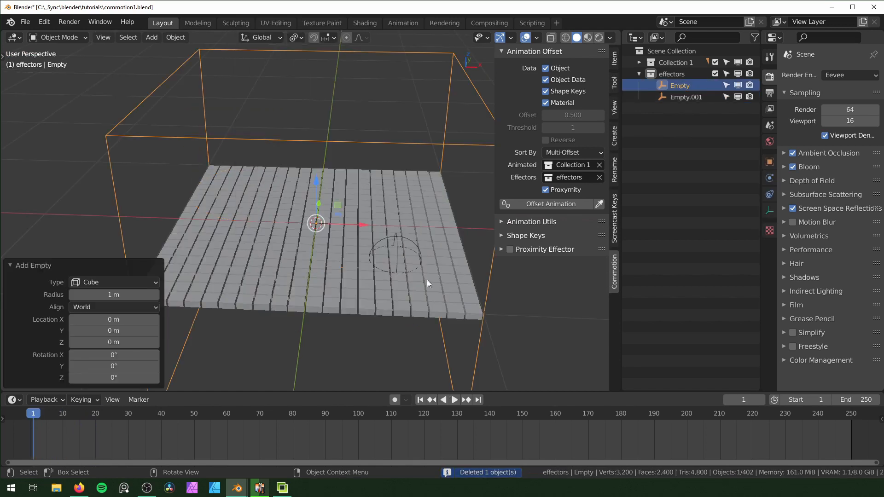
# Scale the cube empty down to about 0.43 and move it over the grid's back-left area
pyautogui.press('s')
pyautogui.click(371, 267)
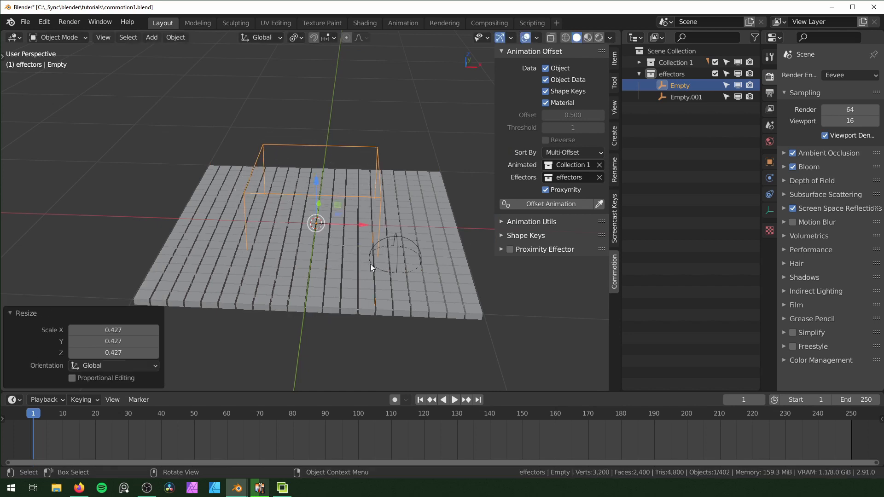
pyautogui.moveTo(371, 268); pyautogui.dragTo(371, 248, button='middle')
# Offset all blocks' animation by proximity to the cube and sphere effectors, and preview it with everything deselected
pyautogui.press('a')
pyautogui.click(551, 204)
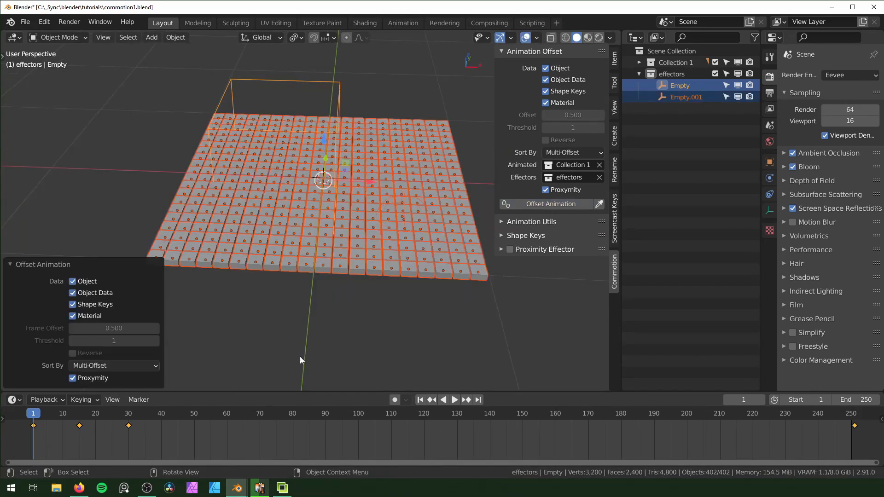
pyautogui.press('space')
pyautogui.moveTo(249, 216); pyautogui.dragTo(146, 169, button='middle')
pyautogui.press('space')
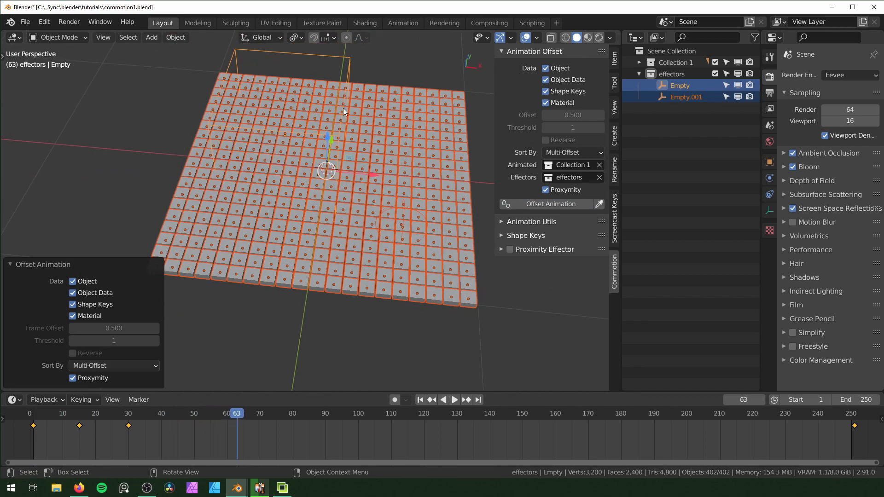
pyautogui.moveTo(196, 425); pyautogui.dragTo(36, 425)
pyautogui.click(232, 338)
pyautogui.press('space')
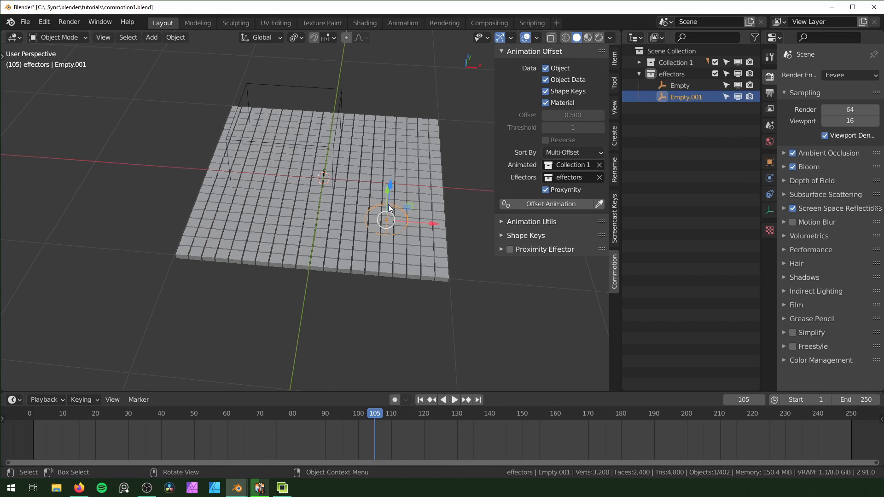
# Delete the remaining sphere empty and move the cube empty about 1.83 m along X, beyond the grid's right edge
pyautogui.press('Delete')
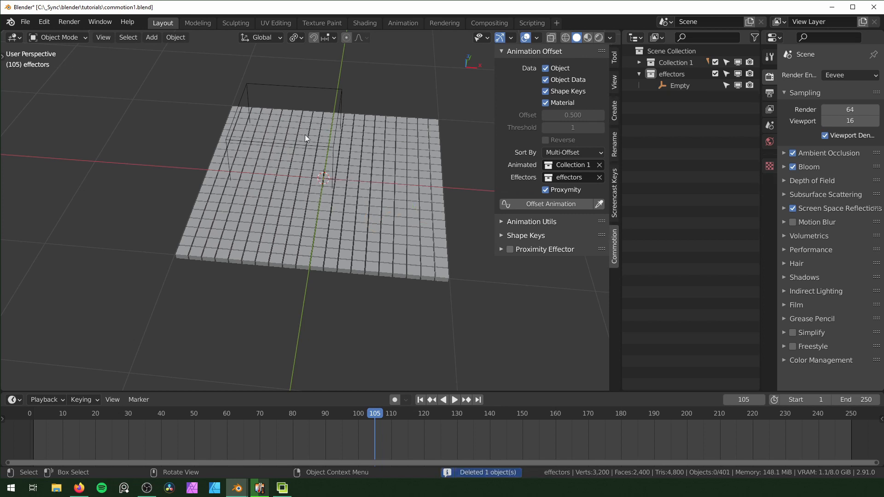
pyautogui.click(342, 97)
pyautogui.moveTo(313, 62); pyautogui.dragTo(336, 173, button='middle')
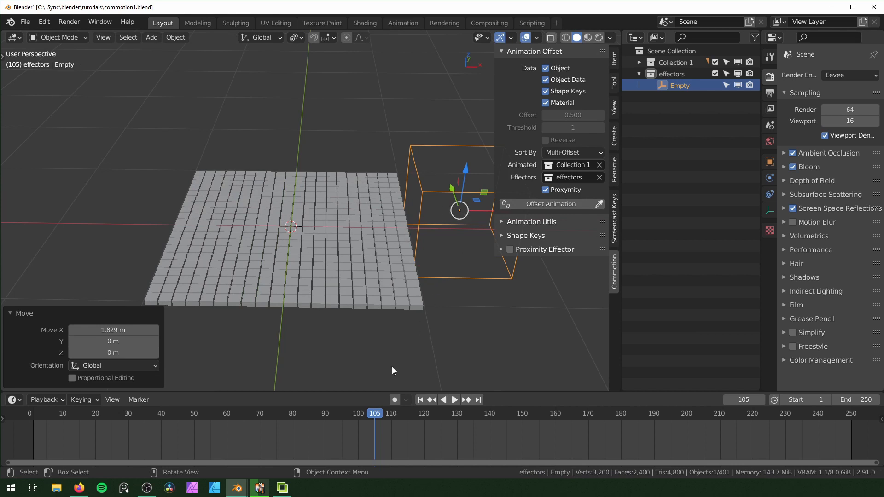
# Insert a location keyframe for the cube empty at frame 1
pyautogui.hotkey('shift', 'Left')
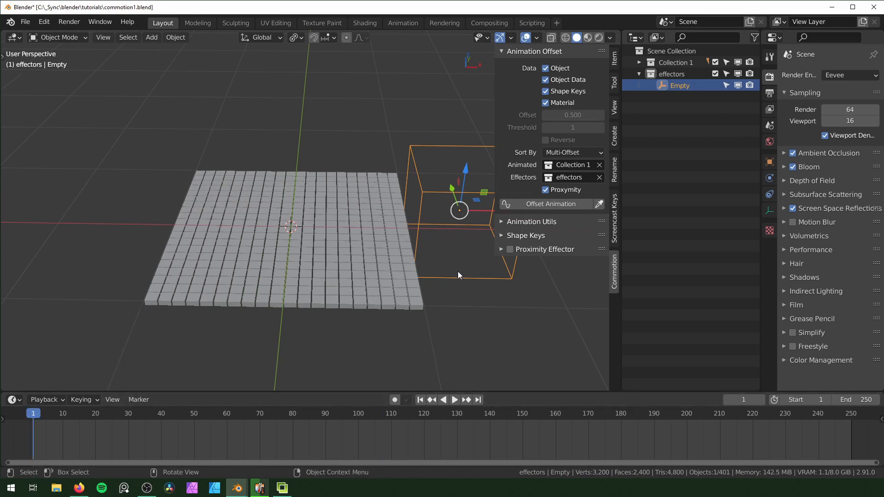
pyautogui.scroll(-2, 473, 271)
pyautogui.press('i')
pyautogui.click(406, 253)
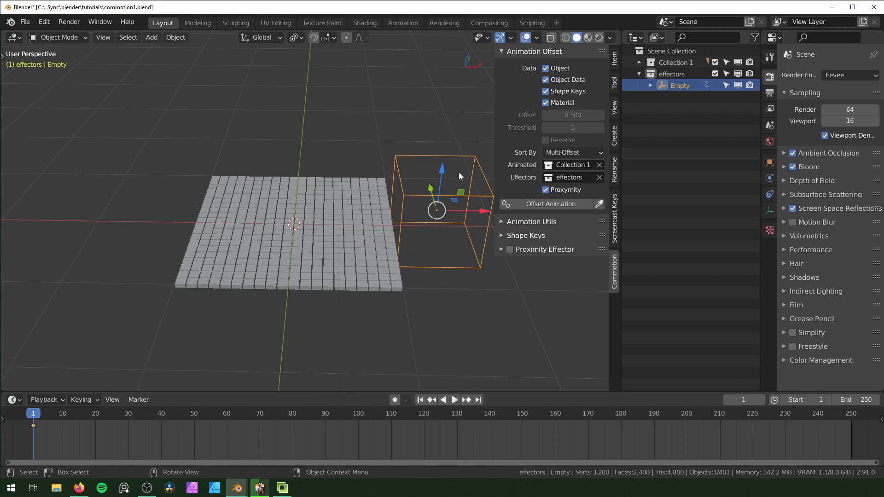
# At frame 100, move the cube empty about -3 m along X across the grid and insert a location keyframe
pyautogui.click(358, 417)
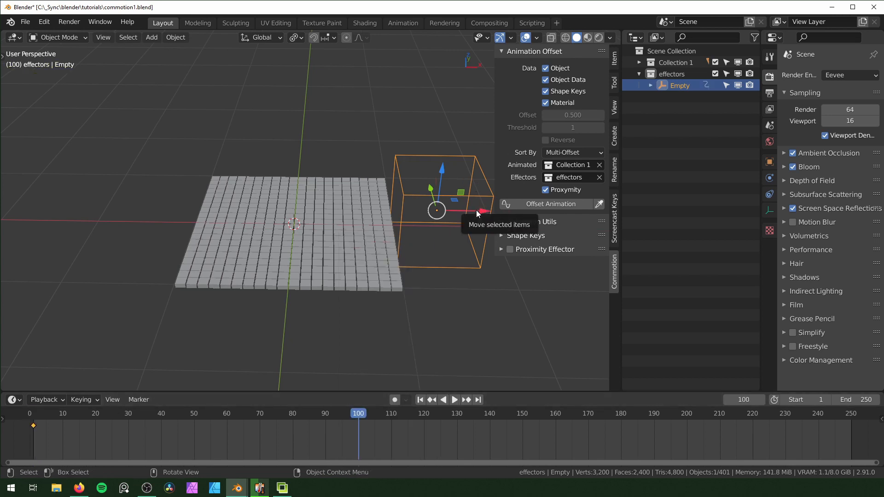
pyautogui.moveTo(480, 213); pyautogui.dragTo(189, 234)
pyautogui.press('i')
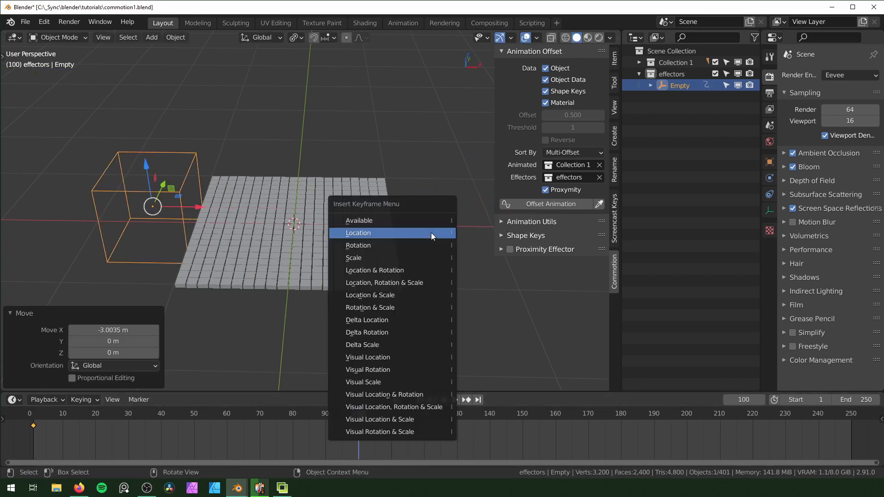
pyautogui.click(431, 233)
# Offset all blocks' animation from frame 1 by proximity to the moving cube empty, and preview the playback
pyautogui.moveTo(358, 415); pyautogui.dragTo(255, 431)
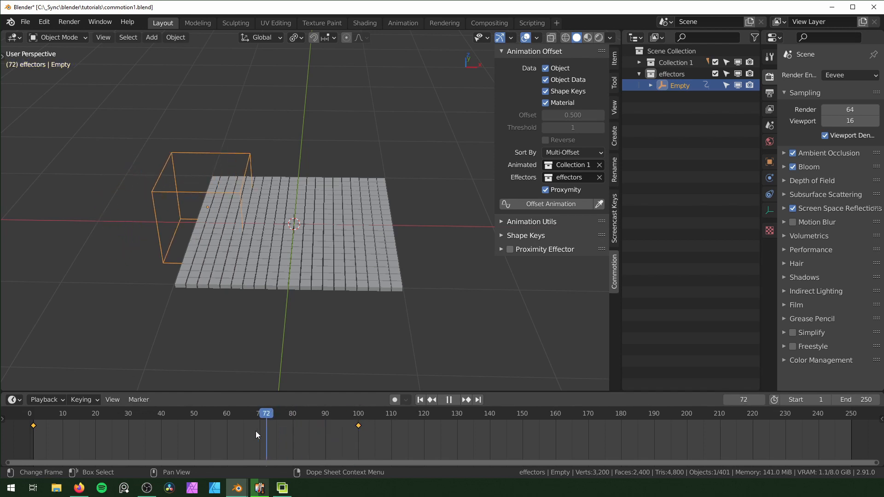
pyautogui.hotkey('shift', 'Left')
pyautogui.press('space')
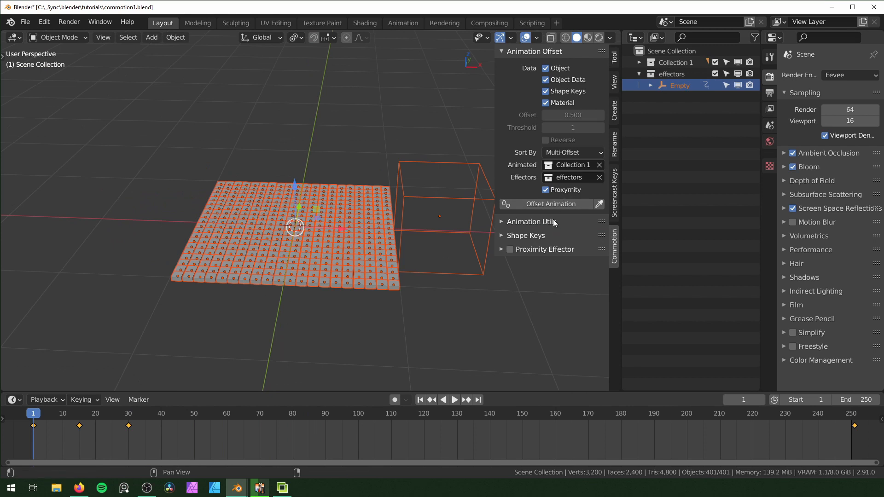
pyautogui.click(566, 204)
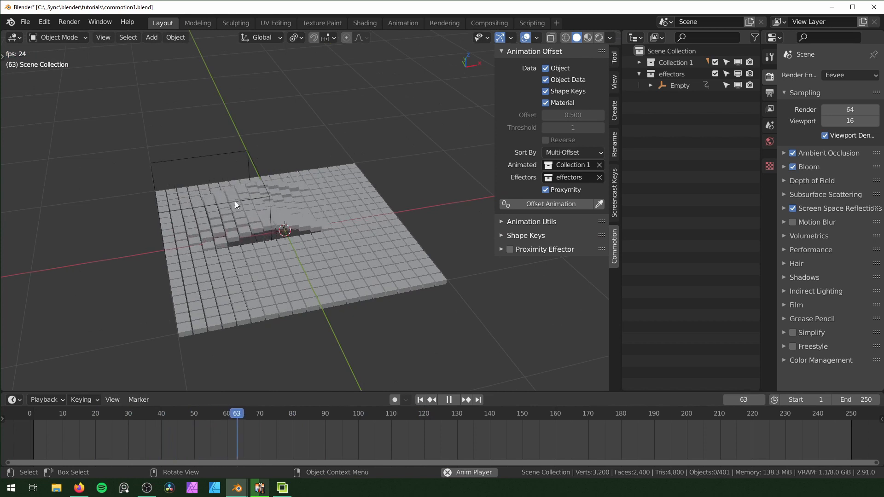
pyautogui.moveTo(335, 281); pyautogui.dragTo(212, 232, button='middle')
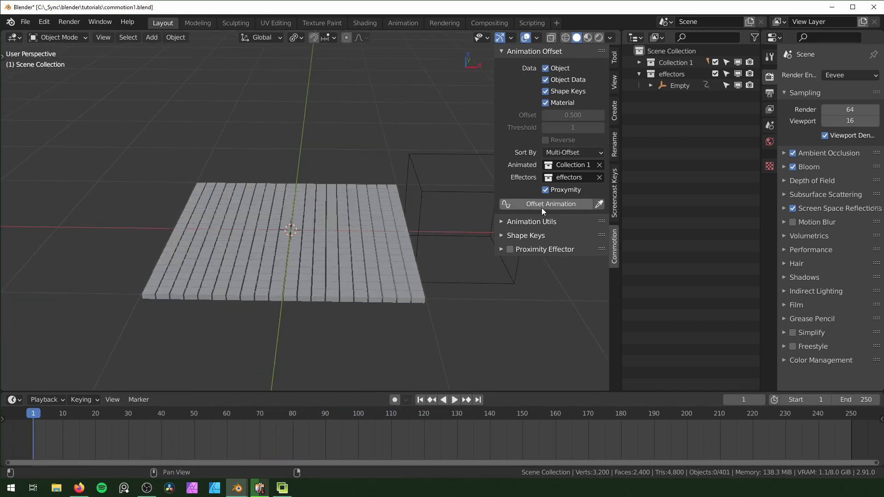
# Exclude the effectors collection, delete all keyframes from the blocks, and check the playback before returning to frame 1
pyautogui.click(500, 250)
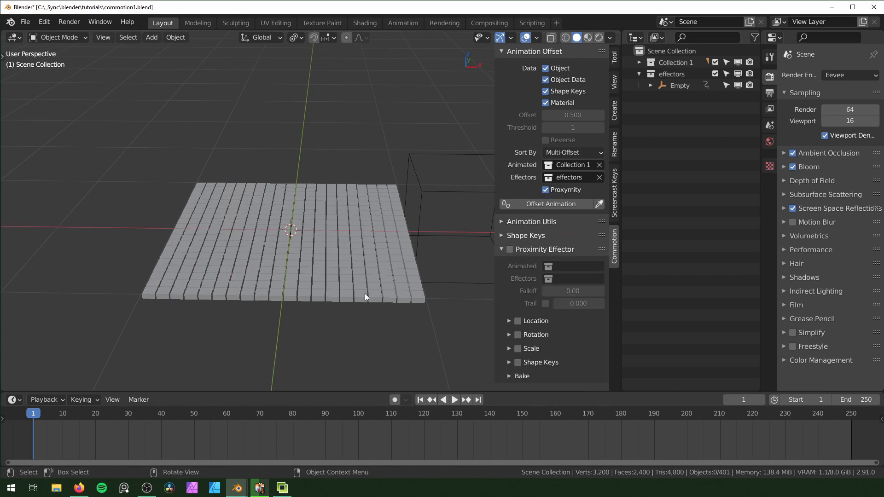
pyautogui.press('a')
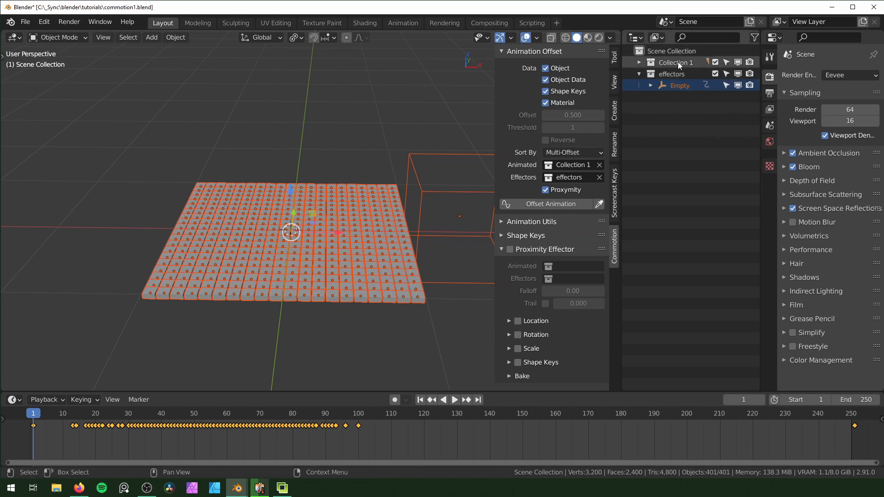
pyautogui.click(716, 73)
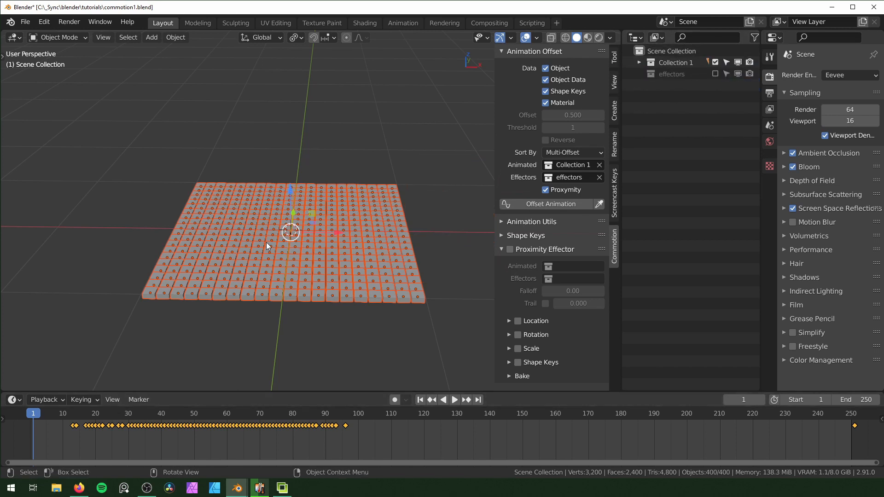
pyautogui.press('x')
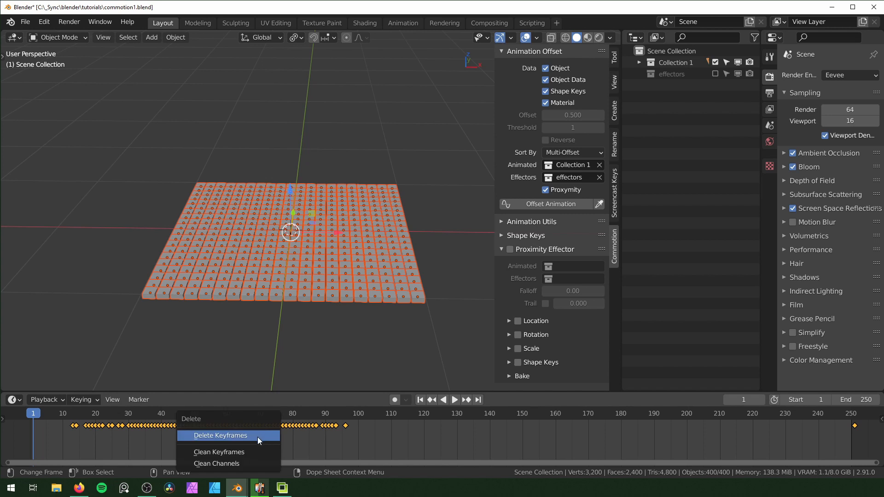
pyautogui.click(257, 435)
pyautogui.press('space')
pyautogui.press('space')
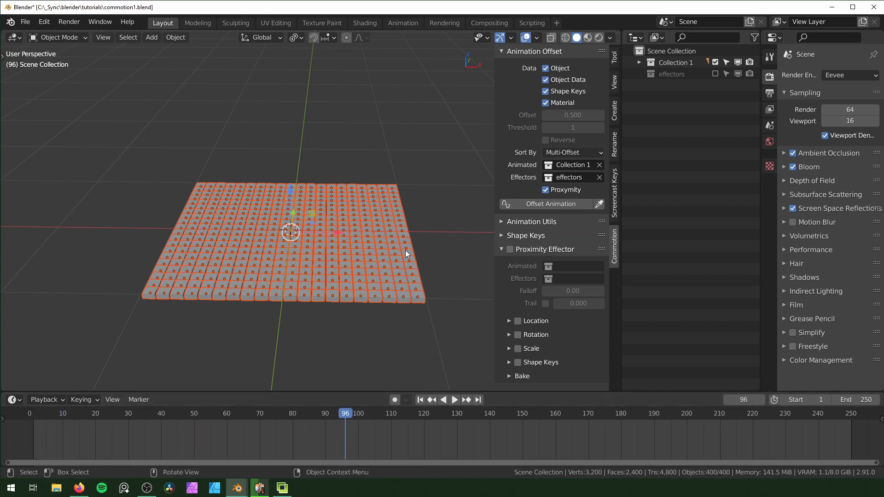
pyautogui.hotkey('shift', 'Left')
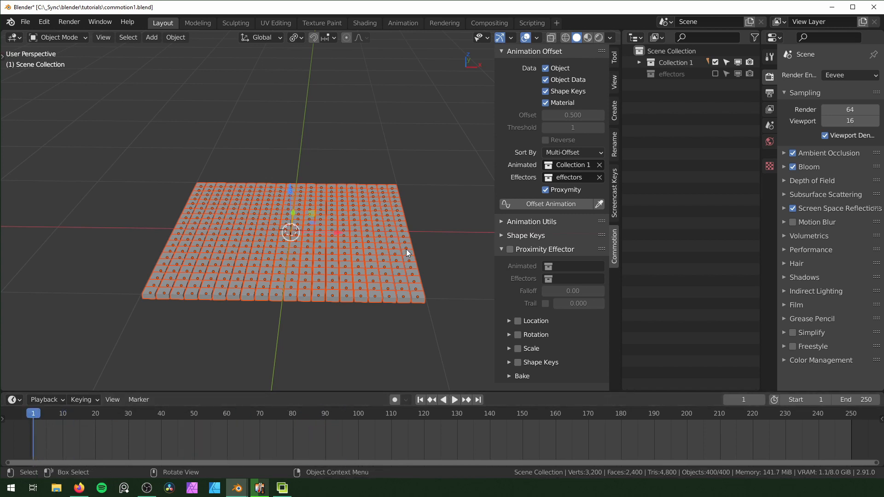
# Enable the Proximity Effector with Collection 1 as animated and effectors as its effector collection, and include the effectors collection again
pyautogui.click(509, 249)
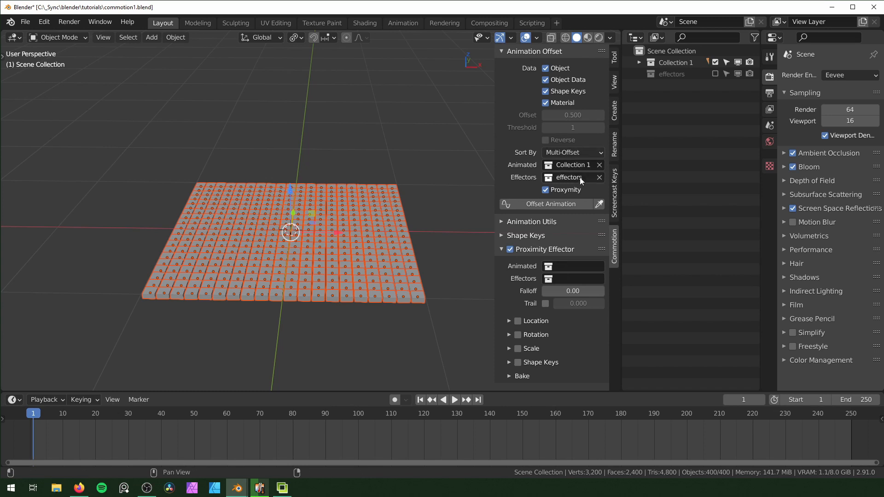
pyautogui.click(572, 267)
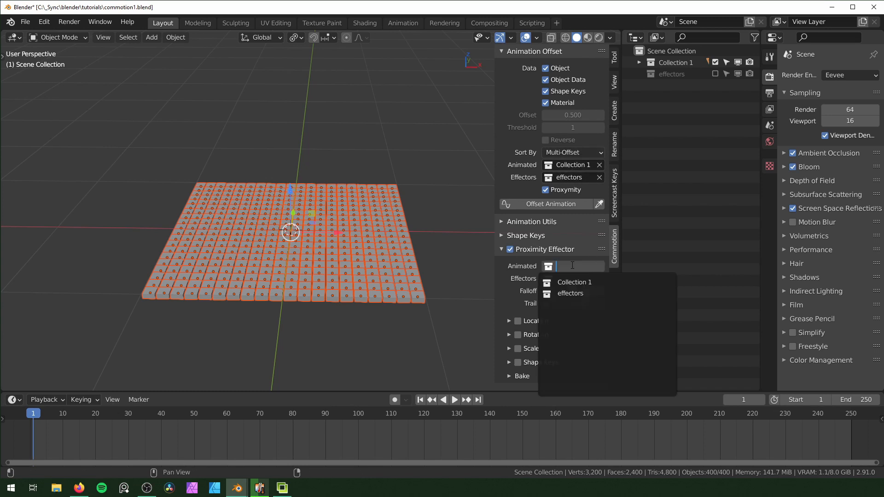
pyautogui.click(579, 282)
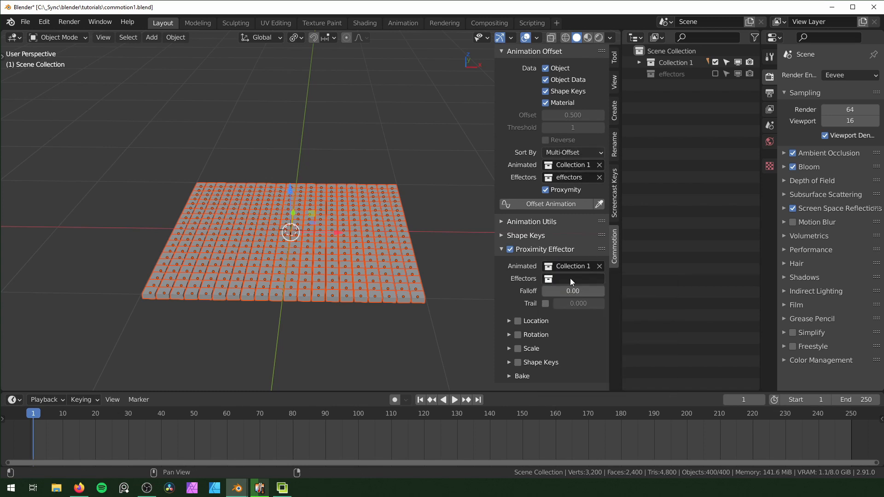
pyautogui.click(570, 279)
pyautogui.click(569, 306)
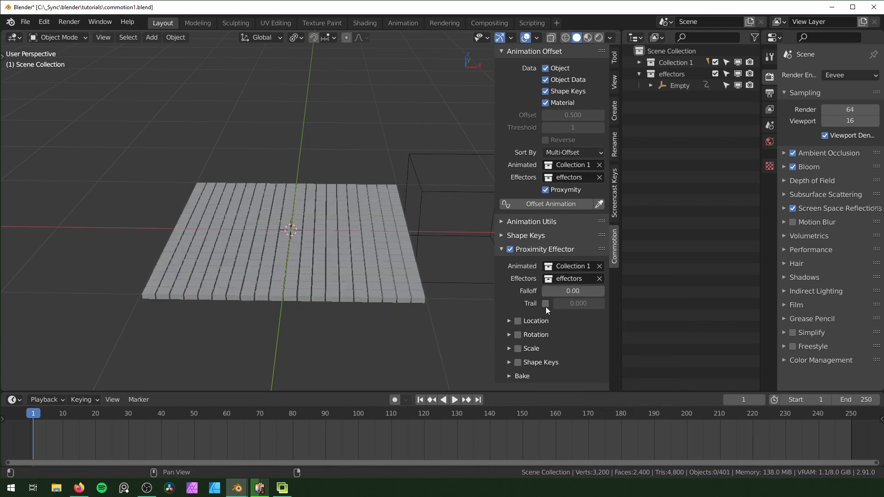
# Enable the Proximity Effector's location effect and set its end Z value to -1 m
pyautogui.moveTo(291, 233); pyautogui.dragTo(315, 234, button='middle')
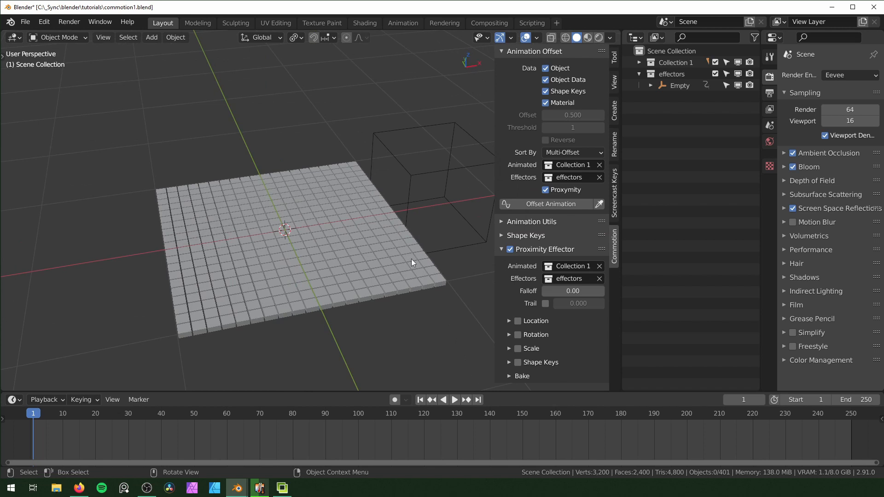
pyautogui.moveTo(216, 223); pyautogui.dragTo(288, 262, button='middle')
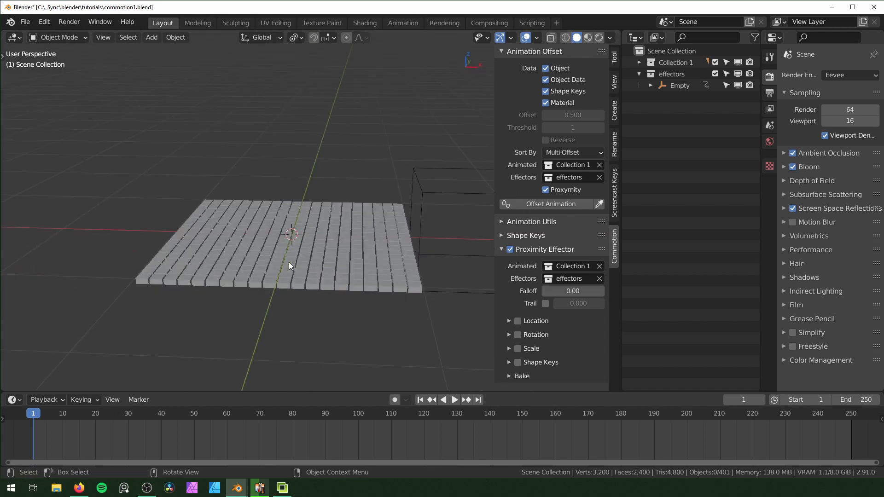
pyautogui.click(506, 321)
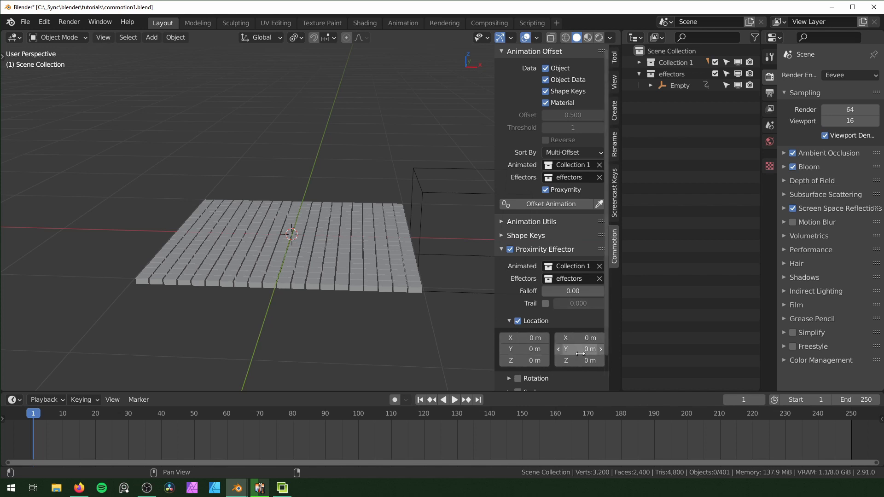
pyautogui.moveTo(417, 296); pyautogui.dragTo(411, 312, button='middle')
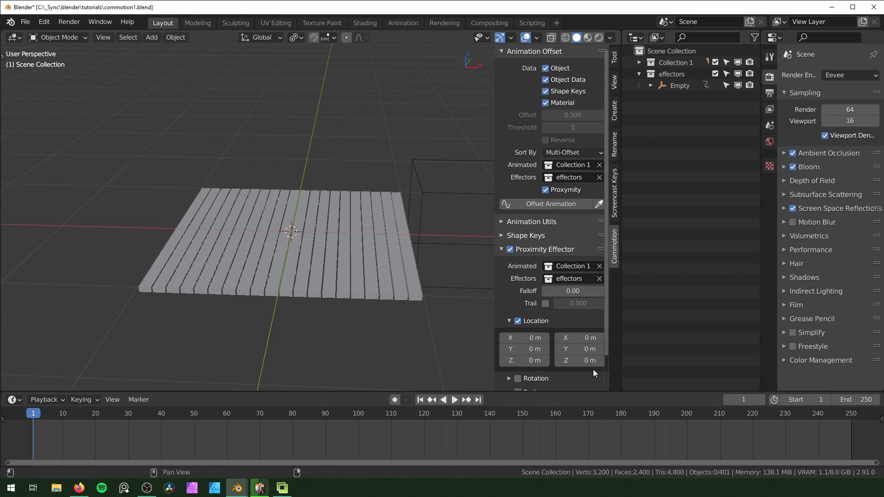
pyautogui.moveTo(579, 361); pyautogui.dragTo(573, 361)
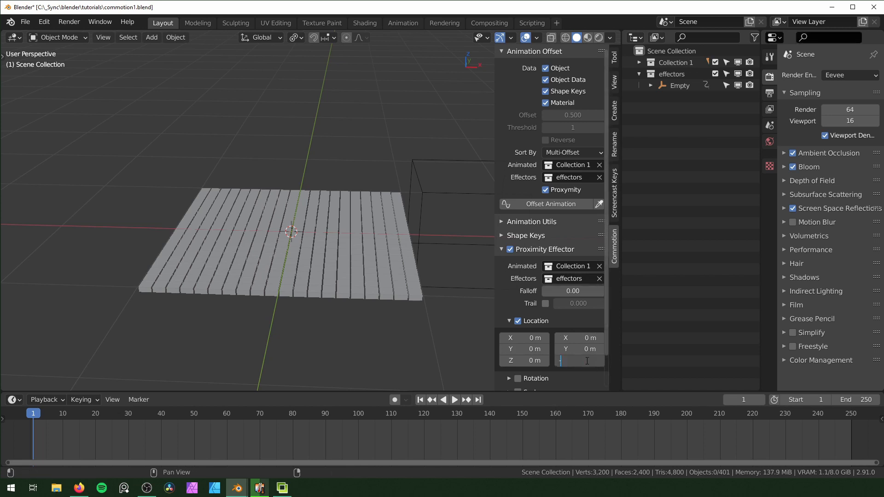
pyautogui.press('Return')
# Play the animation and inspect the displaced blocks at frame 30 from several angles, ending back at frame 1
pyautogui.press('space')
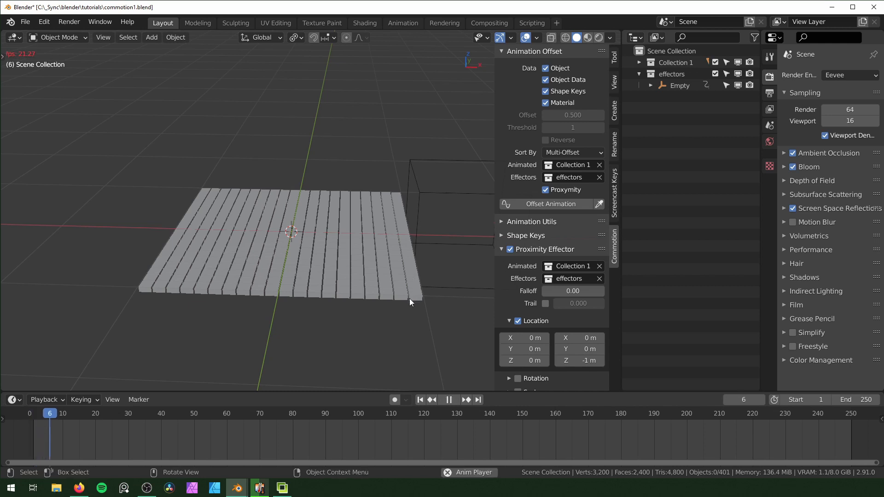
pyautogui.moveTo(414, 311); pyautogui.dragTo(295, 314, button='middle')
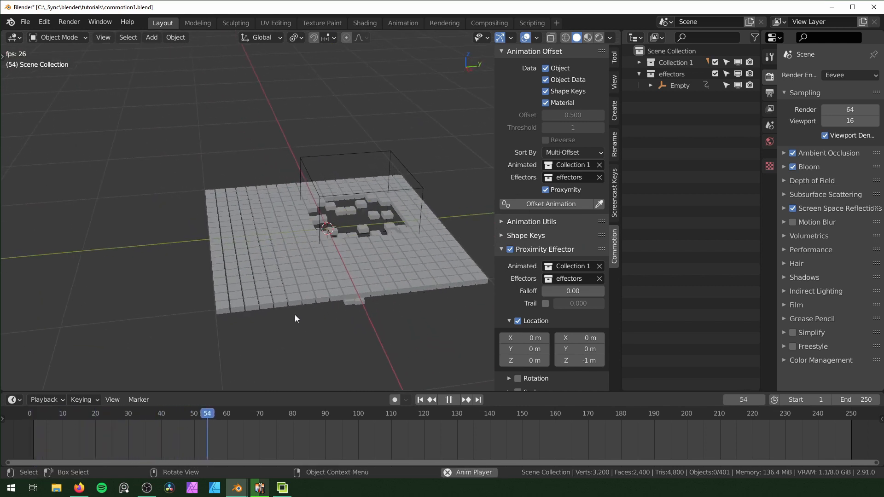
pyautogui.press('space')
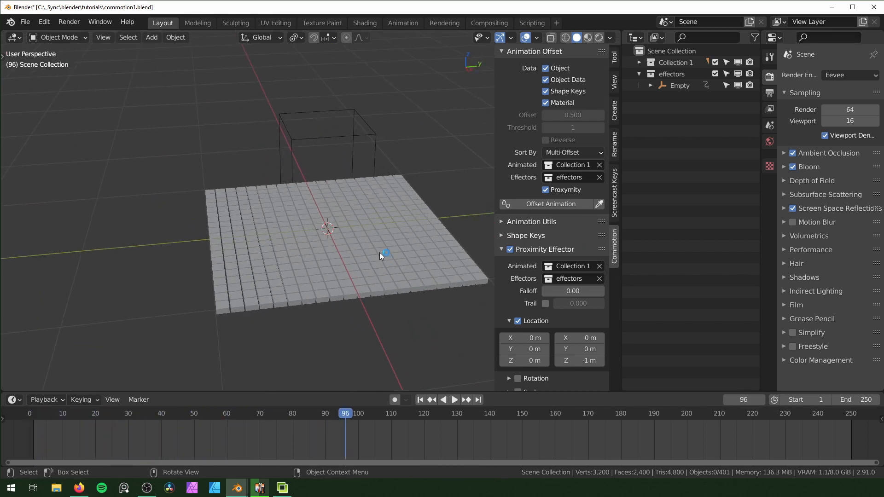
pyautogui.click(379, 252)
pyautogui.moveTo(379, 252); pyautogui.dragTo(383, 311, button='middle')
pyautogui.moveTo(420, 277); pyautogui.dragTo(387, 292, button='middle')
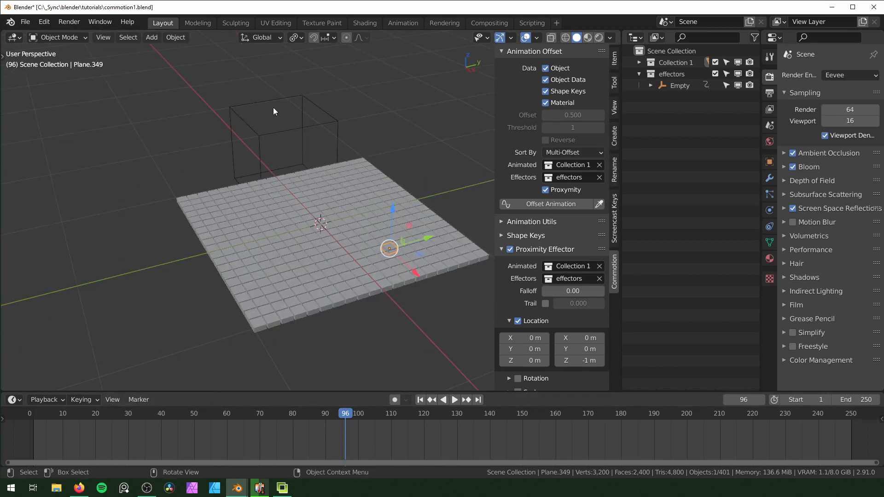
pyautogui.click(128, 413)
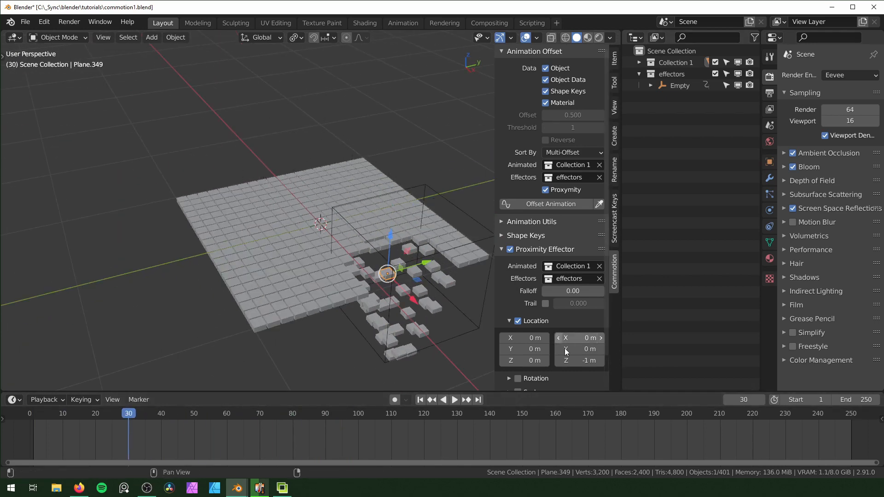
pyautogui.moveTo(337, 359); pyautogui.dragTo(382, 350, button='middle')
pyautogui.moveTo(168, 420); pyautogui.dragTo(33, 423)
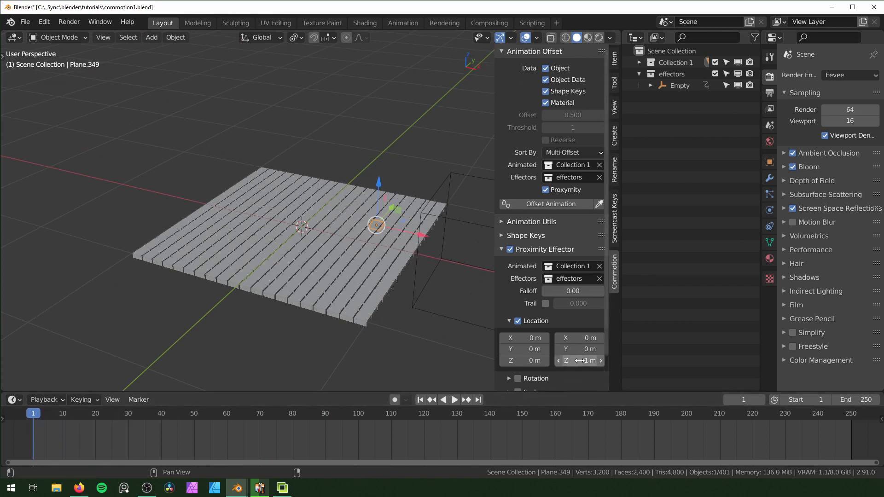
# Set the location effect's end values to Y 0.26 m and Z 0 m, and preview the playback
pyautogui.press('Escape')
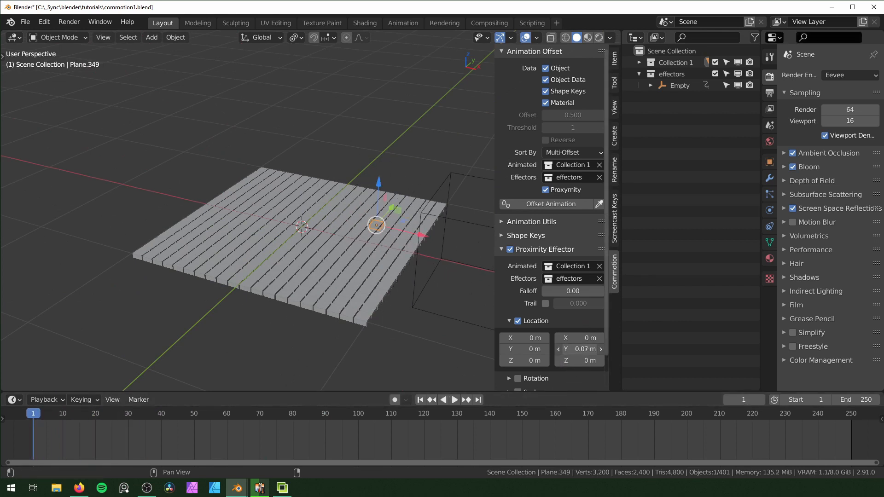
pyautogui.press('space')
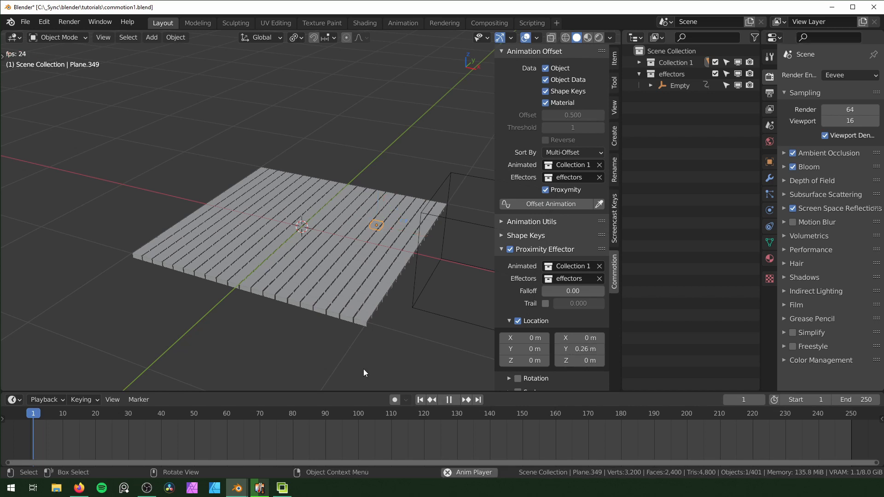
pyautogui.moveTo(345, 356); pyautogui.dragTo(328, 299, button='middle')
pyautogui.moveTo(383, 311); pyautogui.dragTo(485, 343, button='middle')
pyautogui.press('space')
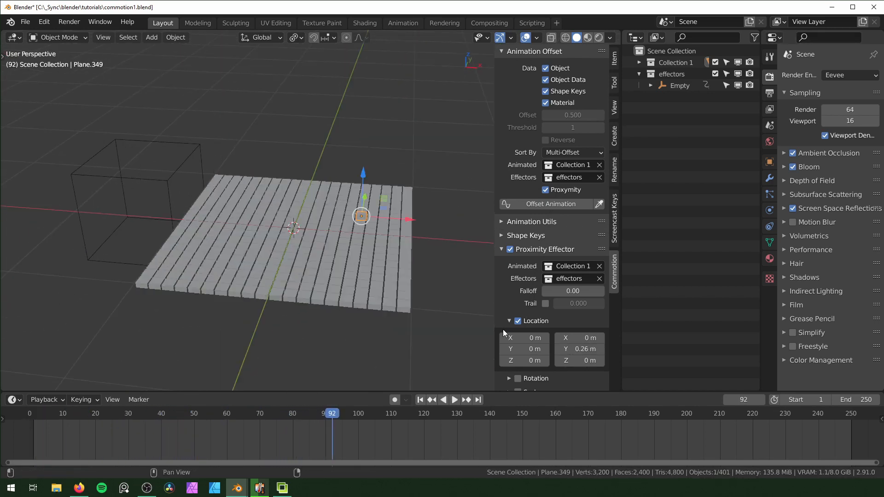
# Turn off the Proximity Effector's location effect and collapse its settings
pyautogui.click(508, 322)
pyautogui.click(509, 322)
pyautogui.click(518, 321)
pyautogui.click(509, 321)
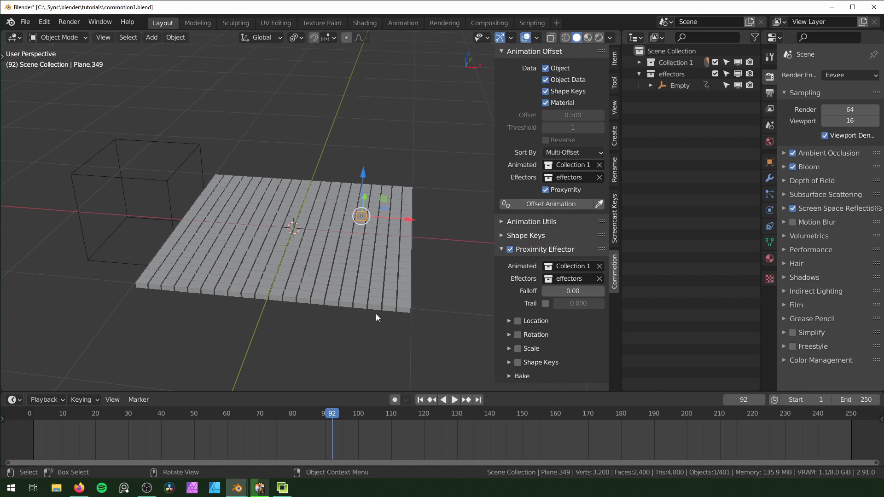
# Examine the Proximity Effector's bake options and collapse them again
pyautogui.click(507, 376)
pyautogui.scroll(-1, 552, 363)
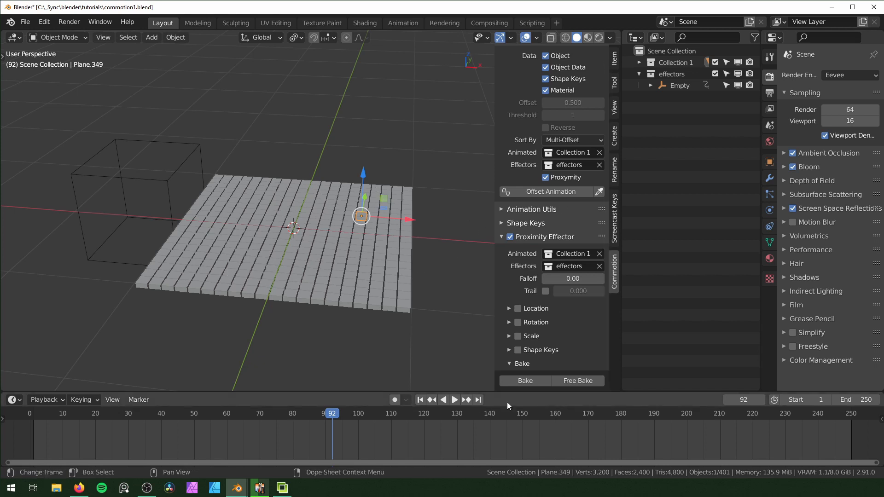
pyautogui.click(509, 364)
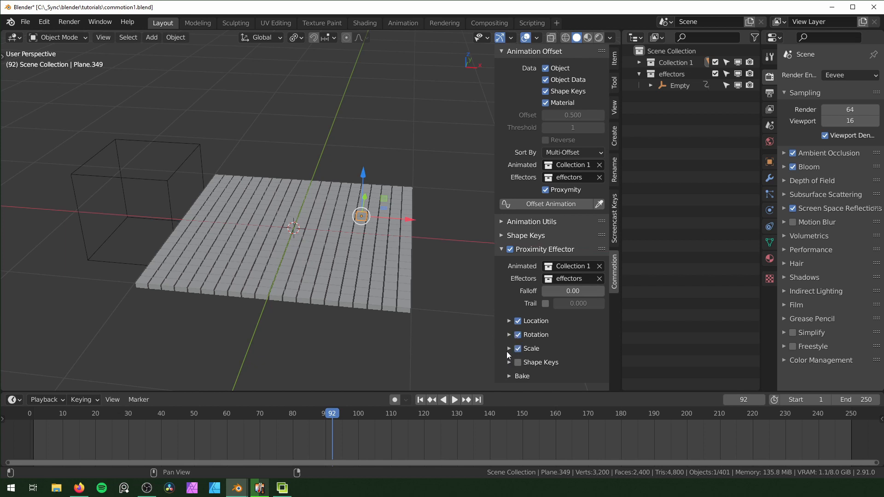
# Enable the location, rotation and scale effects, setting the location's end value to Z 0.25 m and the rotation's to Z 90°
pyautogui.click(509, 321)
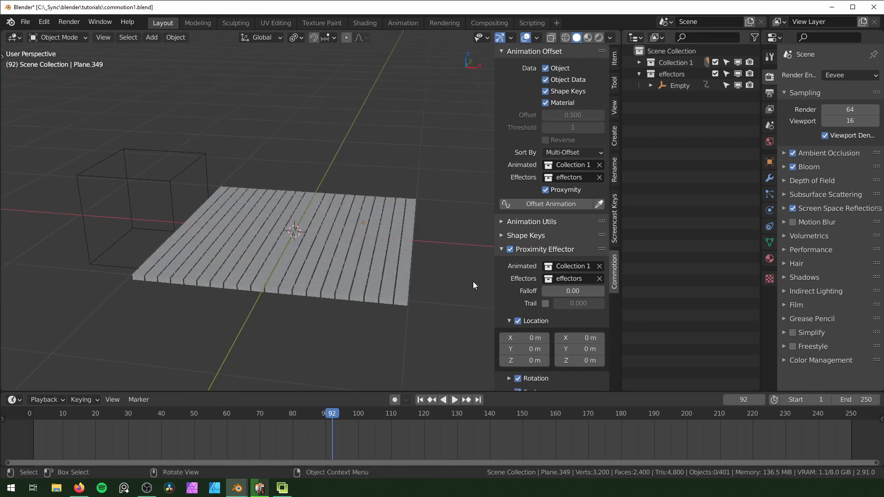
pyautogui.click(508, 378)
pyautogui.scroll(-5, 552, 276)
pyautogui.click(591, 339)
pyautogui.write('9')
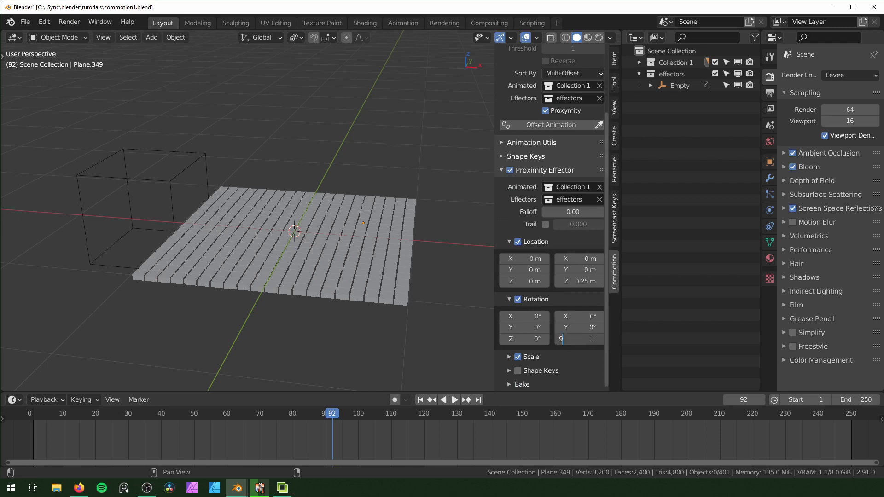
pyautogui.write('0')
pyautogui.press('Return')
# Set the scale effect's end values to 0.3 m on all three axes
pyautogui.click(509, 357)
pyautogui.scroll(-3, 552, 322)
pyautogui.moveTo(565, 330); pyautogui.dragTo(564, 353)
pyautogui.write('0.3')
pyautogui.press('Return')
# Preview the combined location, rotation and scale effect on the blocks and return to frame 1
pyautogui.press('space')
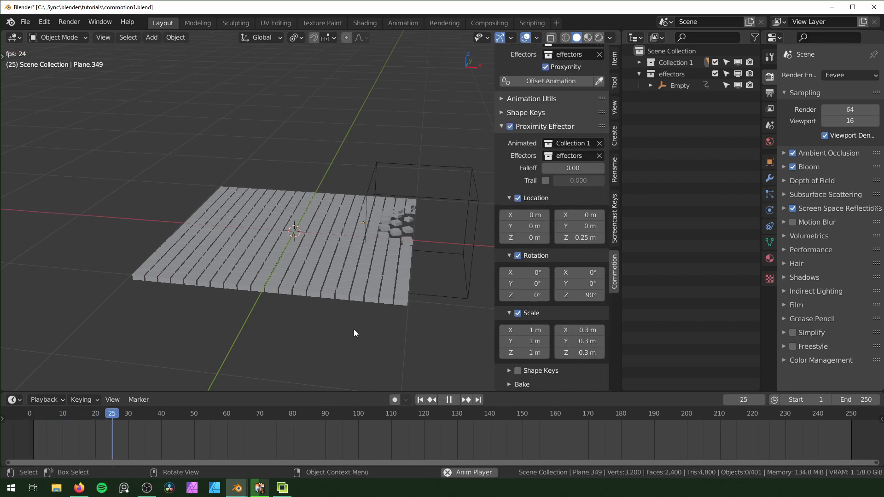
pyautogui.moveTo(354, 330)
pyautogui.mouseDown(button='middle')
pyautogui.moveTo(236, 320)
pyautogui.moveTo(352, 324)
pyautogui.mouseUp(button='middle')
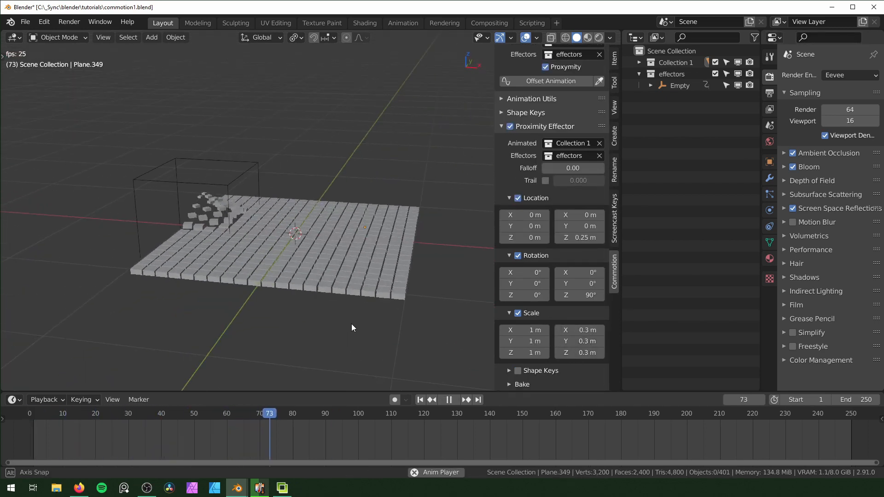
pyautogui.press('space')
pyautogui.hotkey('shift', 'Left')
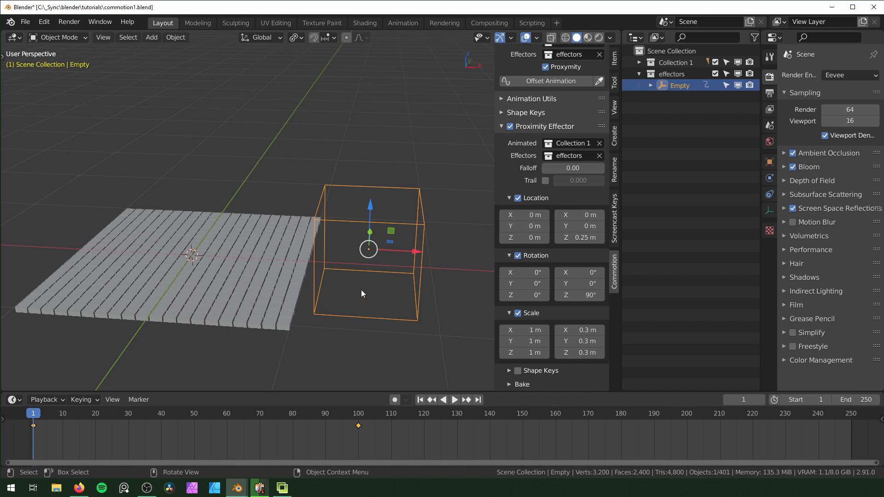
# Play the animation with the cube empty and examine the affected blocks at frame 43 in front view
pyautogui.press('space')
pyautogui.moveTo(360, 290); pyautogui.dragTo(269, 276, button='middle')
pyautogui.press('KP_1')
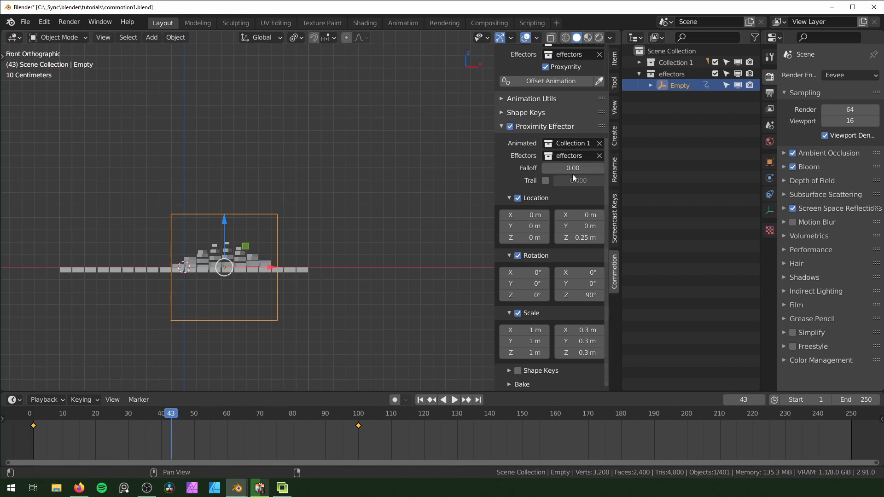
# Set the Proximity Effector's falloff to 1.00 and preview the animation in perspective from frame 1
pyautogui.moveTo(571, 167); pyautogui.dragTo(605, 167)
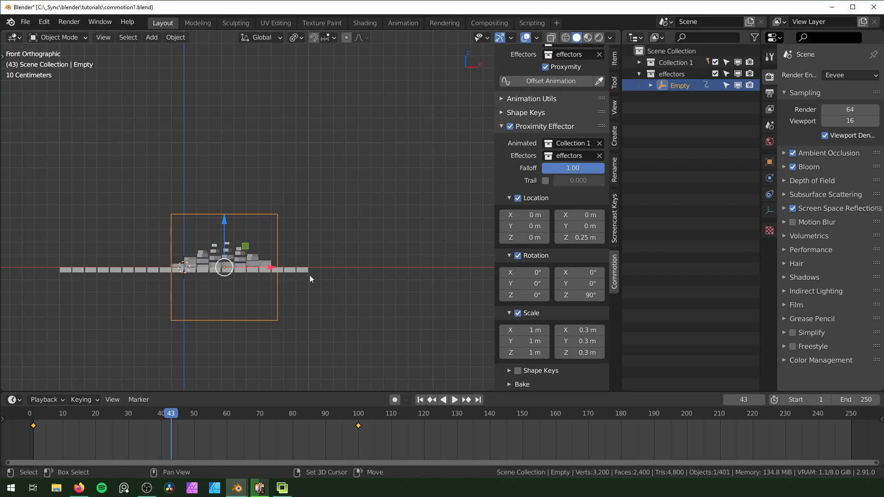
pyautogui.hotkey('shift', 'Left')
pyautogui.moveTo(372, 285); pyautogui.dragTo(348, 308, button='middle')
pyautogui.press('space')
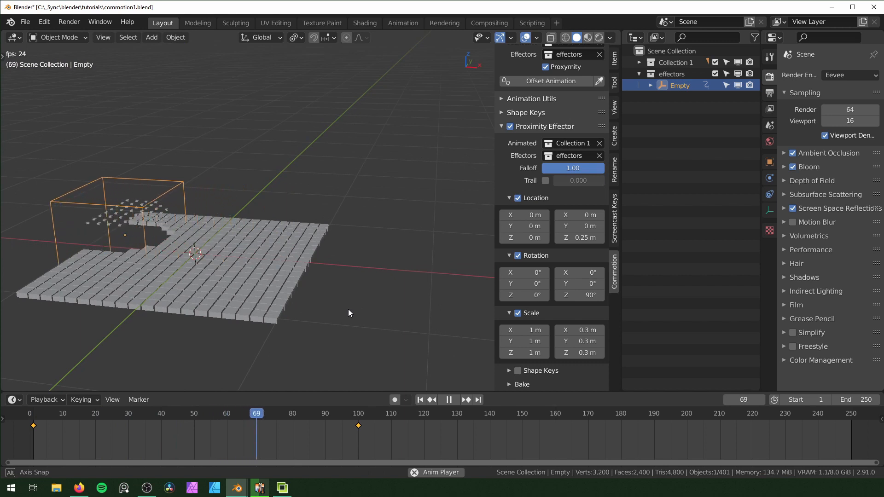
# Set the Proximity Effector's falloff to 0.50 and preview the softened block motion from frame 1
pyautogui.press('space')
pyautogui.hotkey('shift', 'Left')
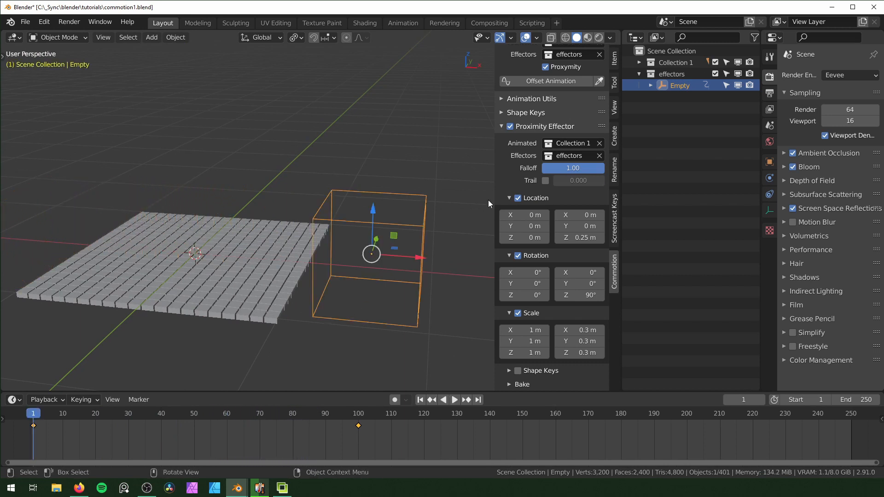
pyautogui.click(571, 168)
pyautogui.press('Return')
pyautogui.moveTo(301, 283); pyautogui.dragTo(166, 231, button='middle')
pyautogui.press('space')
pyautogui.press('space')
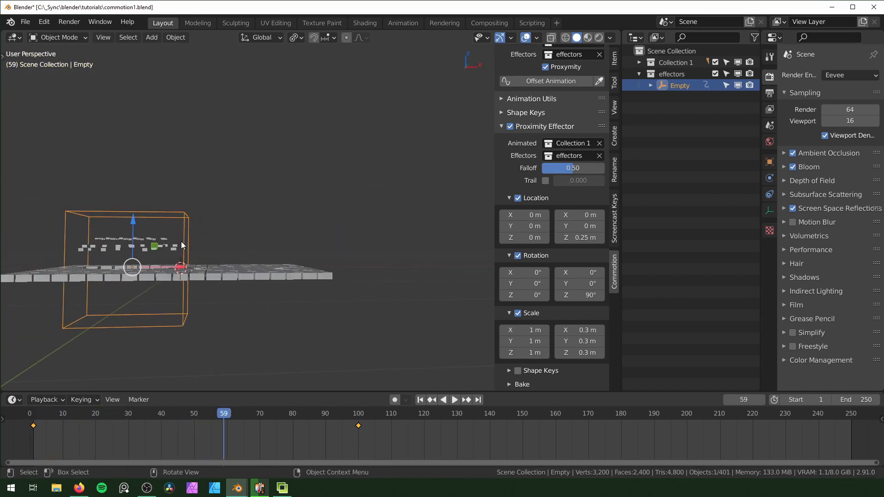
pyautogui.moveTo(298, 264); pyautogui.dragTo(288, 270, button='middle')
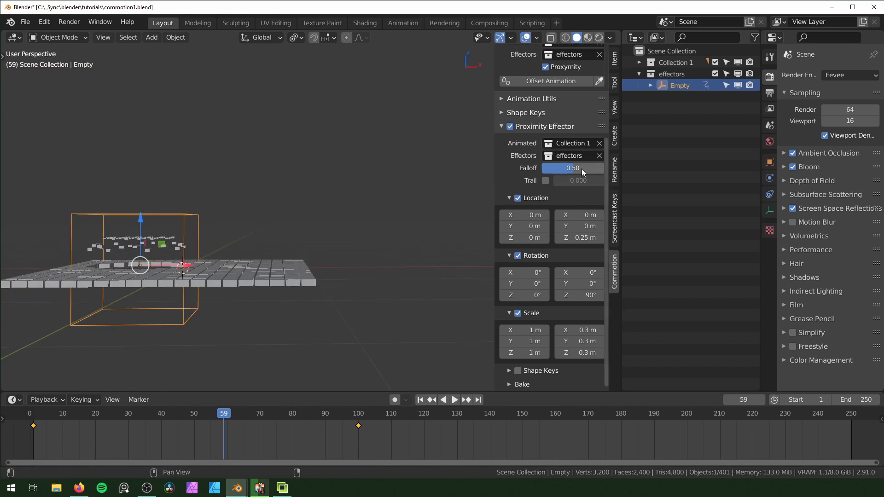
# Set the falloff to 0.00 with the trail enabled at 0.000 and preview the trail effect from frame 1
pyautogui.moveTo(582, 168); pyautogui.dragTo(542, 168)
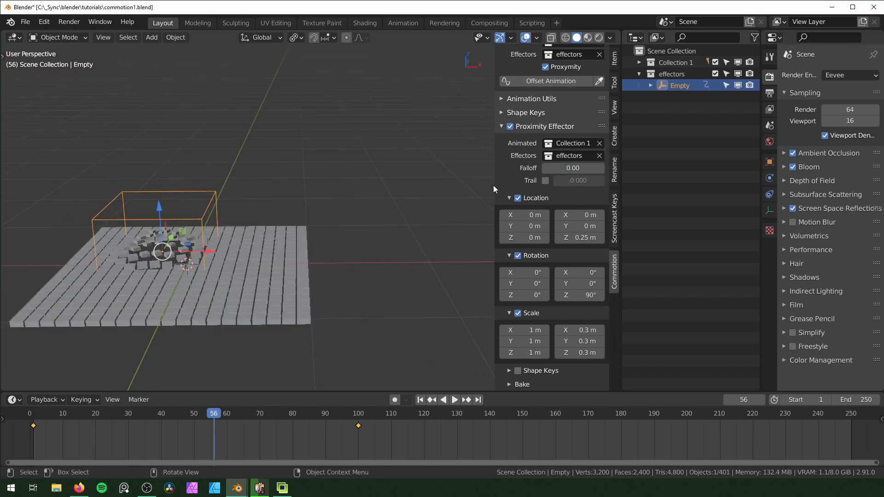
pyautogui.click(545, 181)
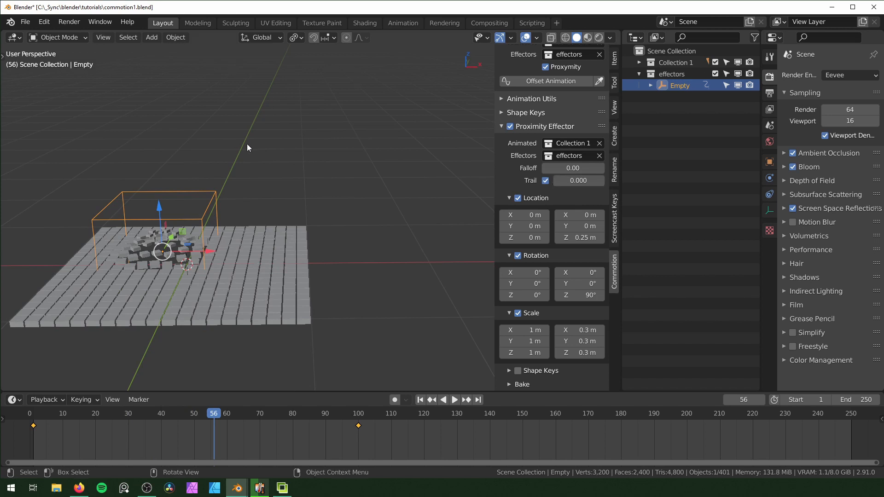
pyautogui.hotkey('shift', 'Left')
pyautogui.press('space')
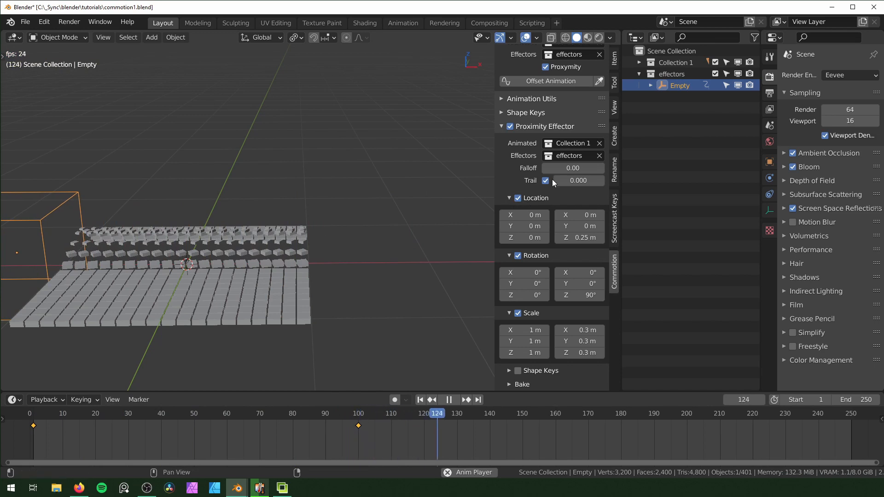
pyautogui.press('space')
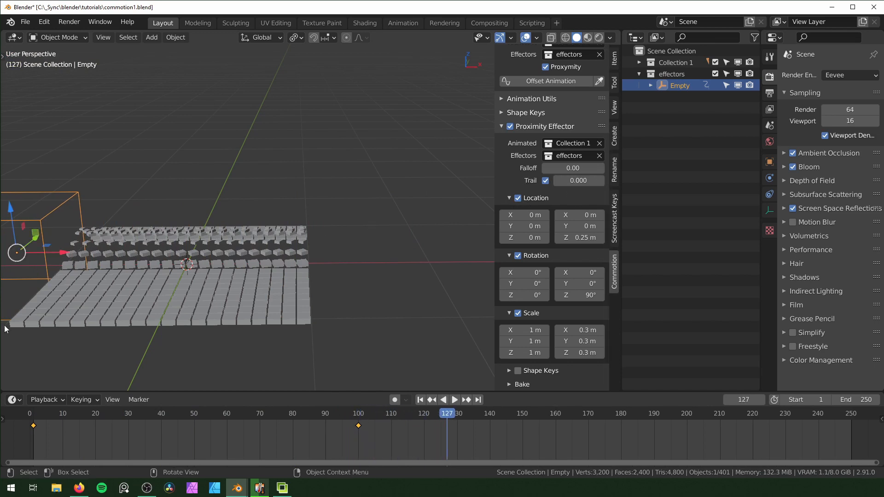
pyautogui.moveTo(323, 268); pyautogui.dragTo(348, 221, button='middle')
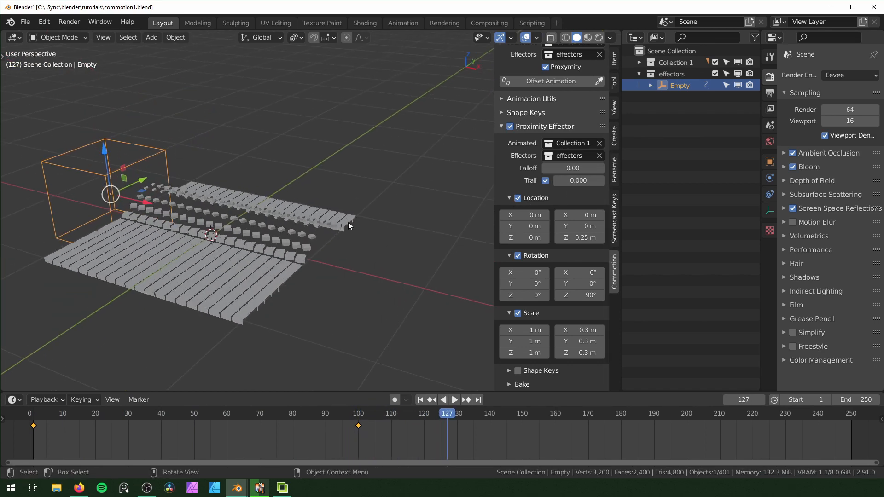
# Set the Proximity Effector's trail value to 1.000 and preview the animation from frame 1
pyautogui.hotkey('shift', 'Left')
pyautogui.press('space')
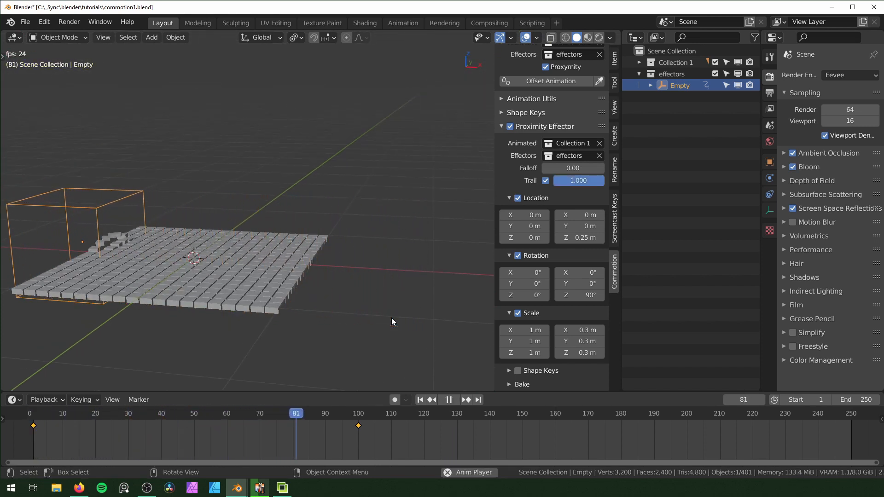
pyautogui.press('Escape')
# Set the trail value to 0.050 and play the animation in perspective and front views
pyautogui.moveTo(570, 180)
pyautogui.mouseDown()
pyautogui.moveTo(543, 180)
pyautogui.moveTo(560, 181)
pyautogui.mouseUp()
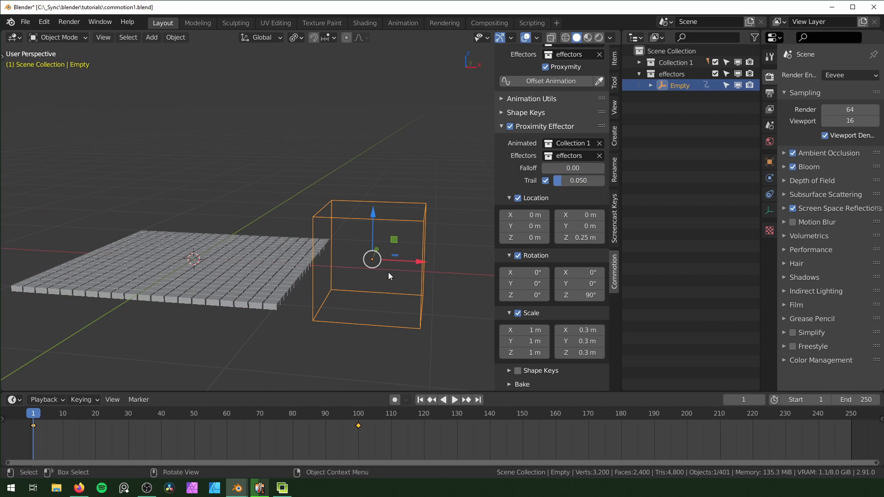
pyautogui.press('space')
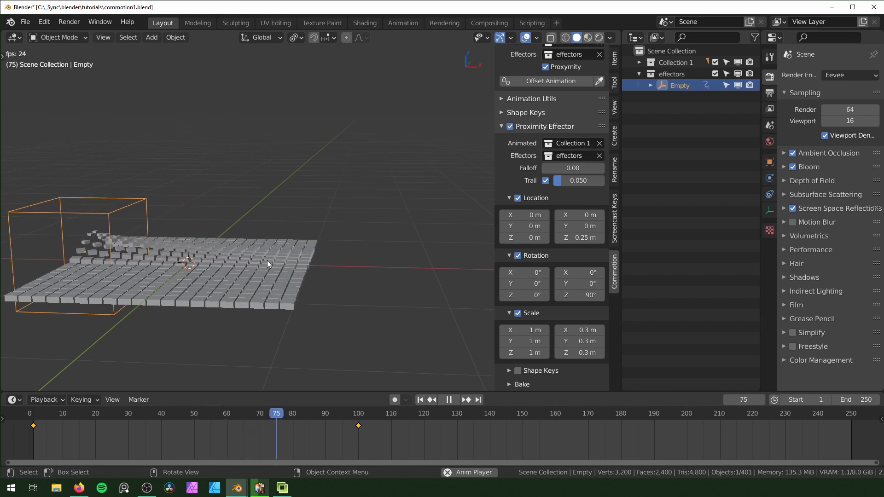
pyautogui.press('KP_1')
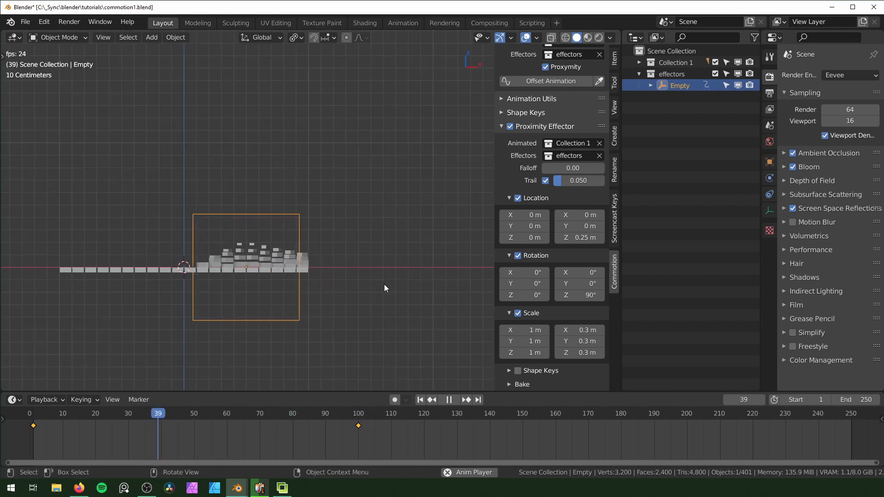
# Disable the trail and preview the block animation without it, stopping in a perspective view
pyautogui.click(543, 181)
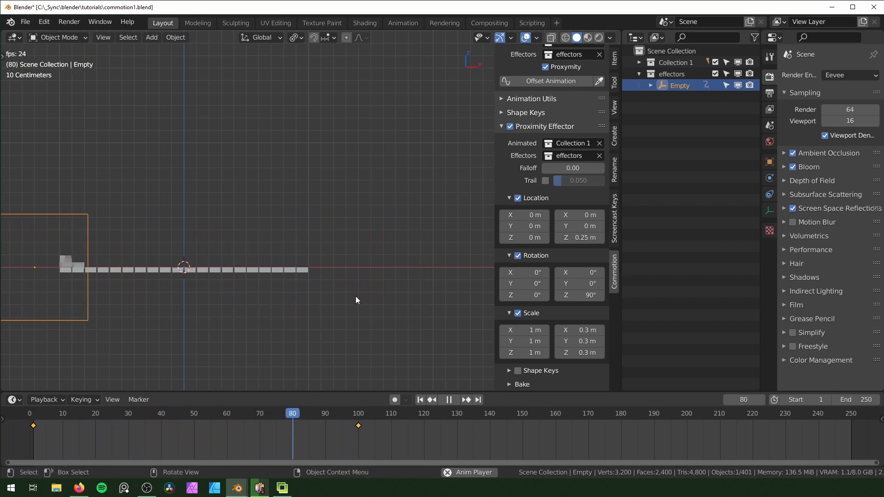
pyautogui.moveTo(355, 300); pyautogui.dragTo(343, 282, button='middle')
pyautogui.press('space')
pyautogui.scroll(-2, 393, 283)
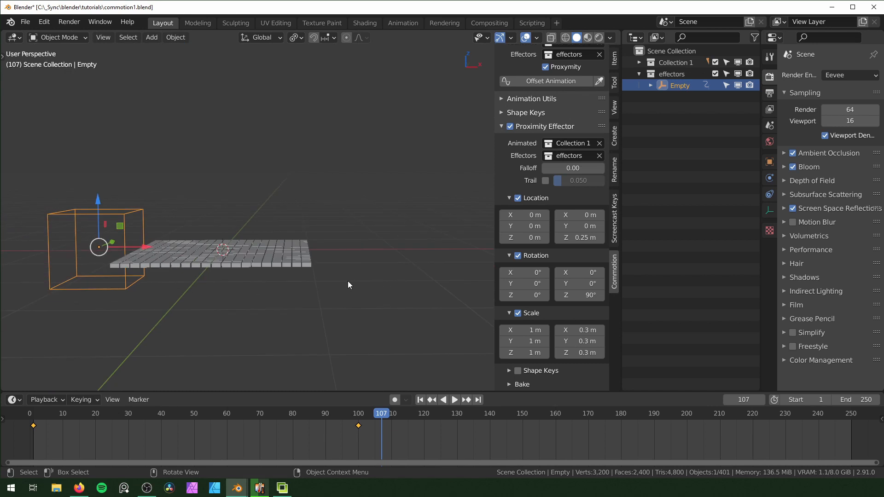
# Bake the Proximity Effector's animation and select all blocks to show their baked keyframes
pyautogui.click(513, 387)
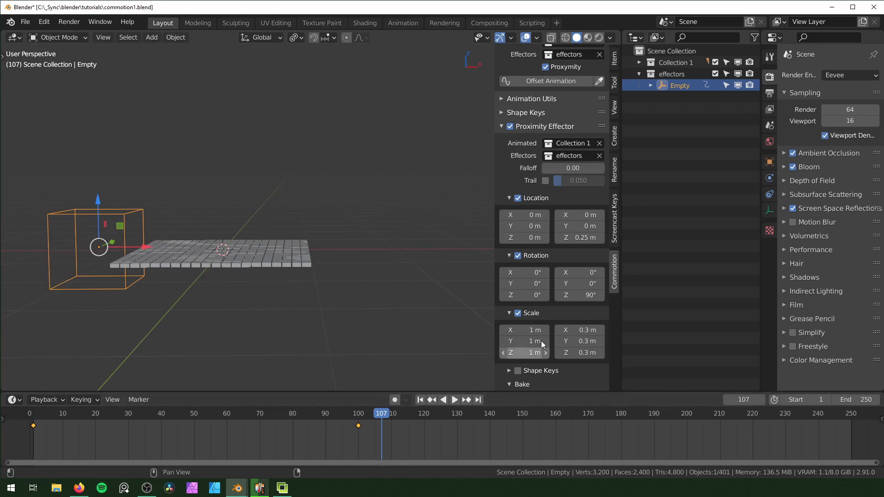
pyautogui.scroll(-1, 539, 341)
pyautogui.click(525, 380)
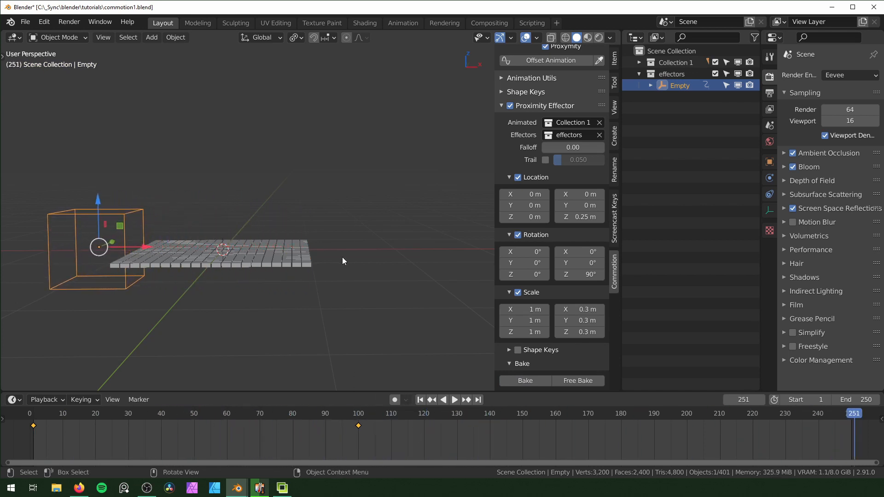
pyautogui.moveTo(374, 164); pyautogui.dragTo(90, 321)
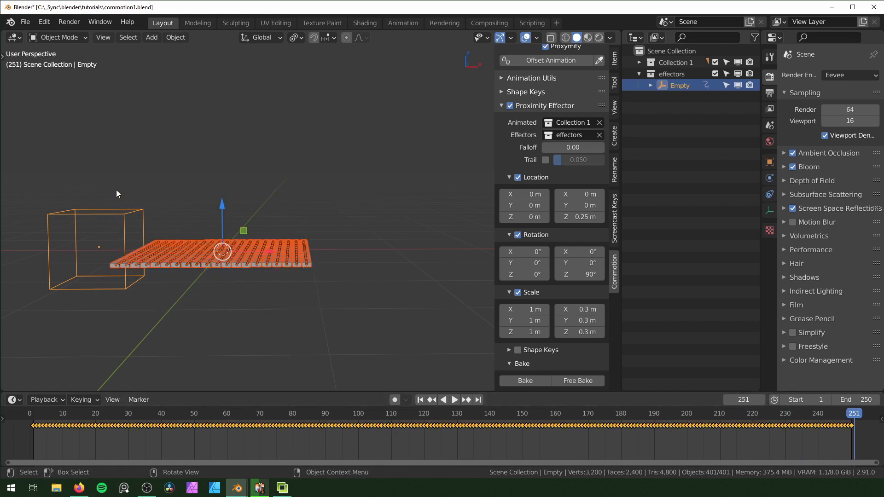
# Play the baked animation with the Proximity Effector disabled, and free the bake
pyautogui.click(510, 106)
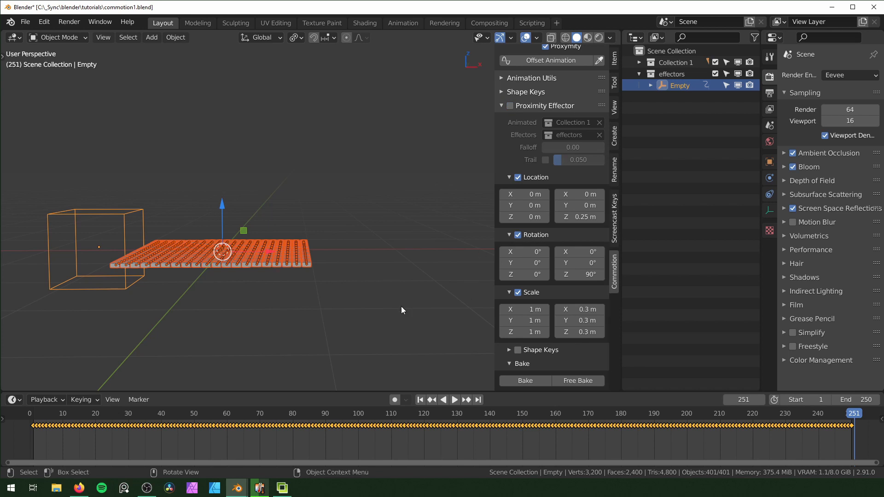
pyautogui.moveTo(401, 306); pyautogui.dragTo(196, 267, button='middle')
pyautogui.moveTo(252, 242); pyautogui.dragTo(314, 250, button='middle')
pyautogui.press('space')
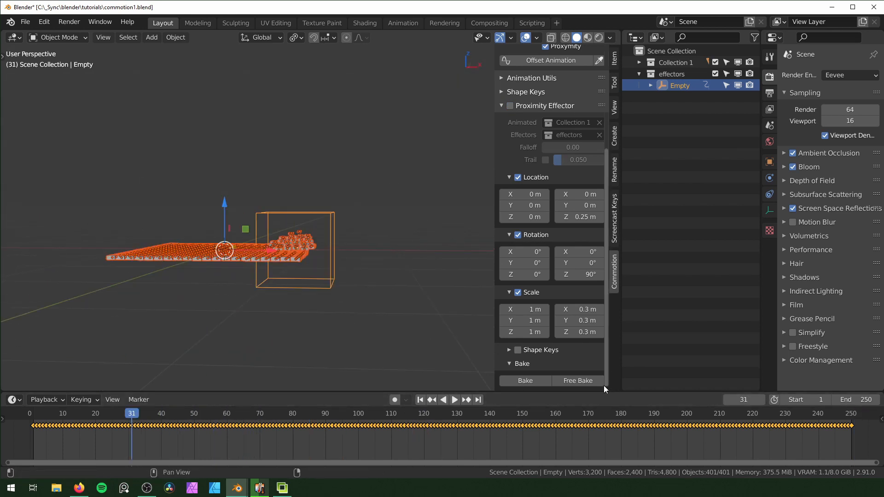
pyautogui.click(572, 380)
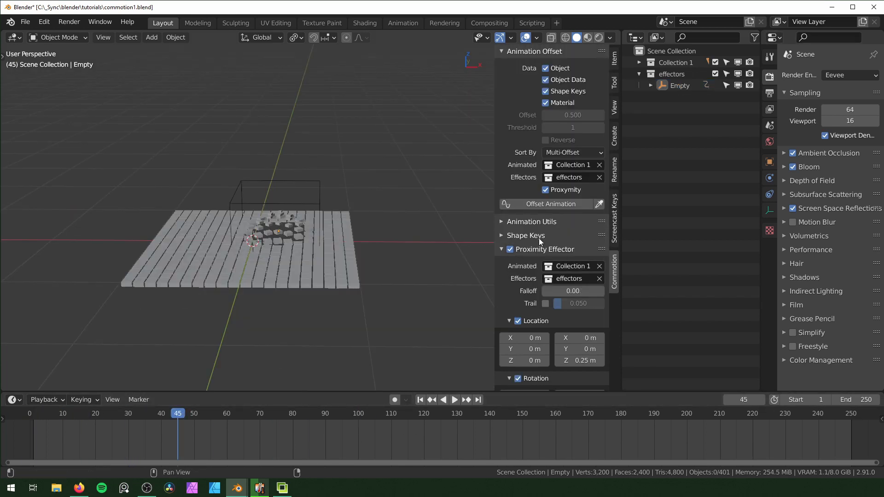
# Collapse the Proximity Effector settings and delete all blocks and the empty from the scene
pyautogui.click(501, 250)
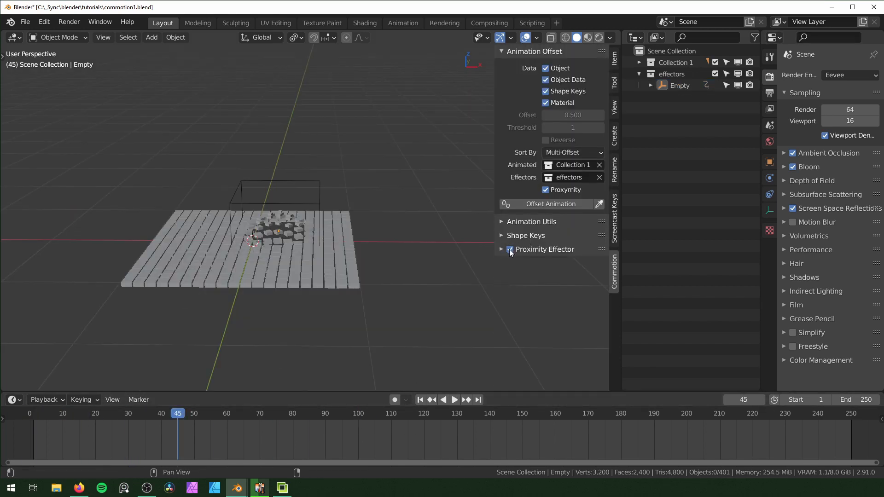
pyautogui.press('a')
pyautogui.press('x')
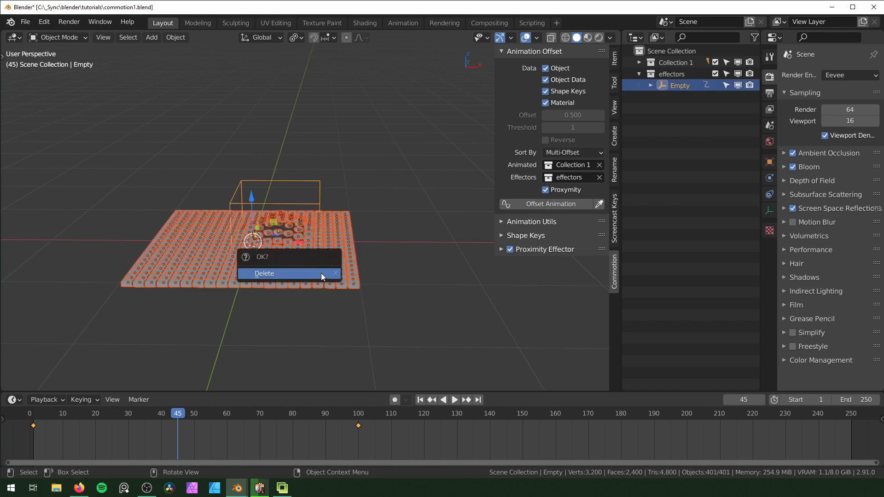
pyautogui.click(321, 273)
# Add a cube mesh and subdivide all its faces with 10 cuts
pyautogui.hotkey('shift', 'a')
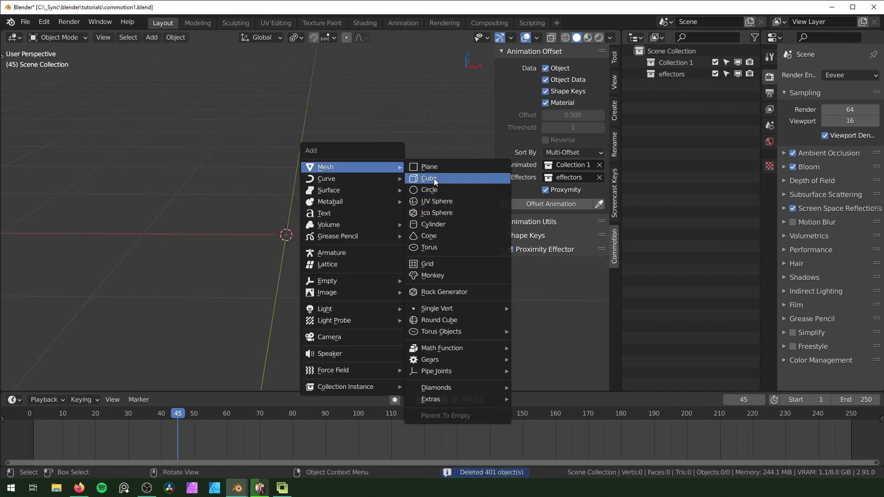
pyautogui.click(433, 178)
pyautogui.scroll(-4, 334, 239)
pyautogui.press('Tab')
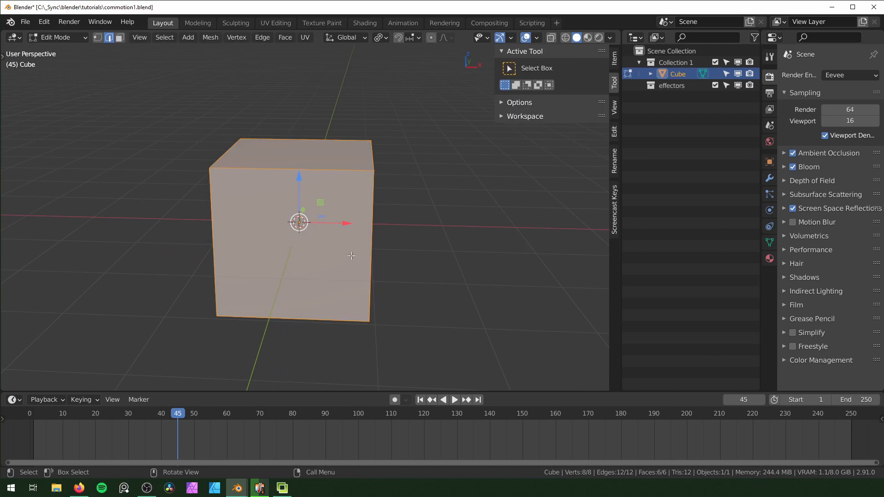
pyautogui.rightClick(306, 209)
pyautogui.click(294, 54)
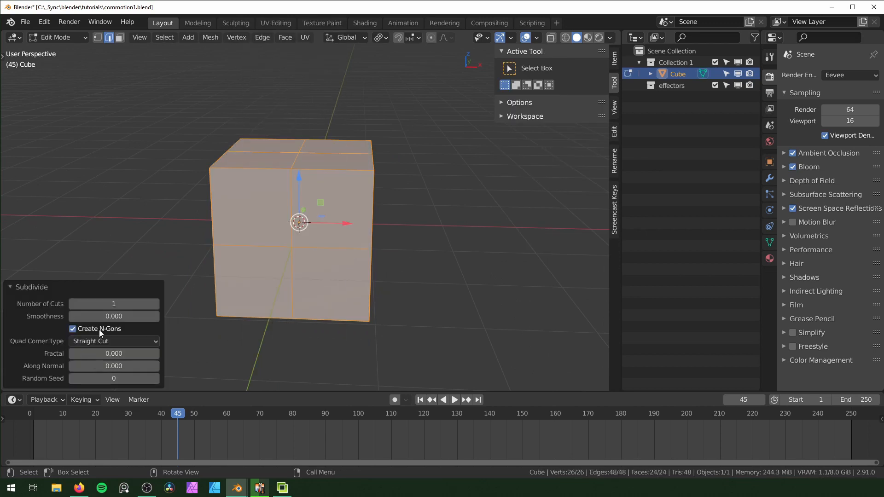
pyautogui.moveTo(102, 304); pyautogui.dragTo(152, 304)
pyautogui.press('Tab')
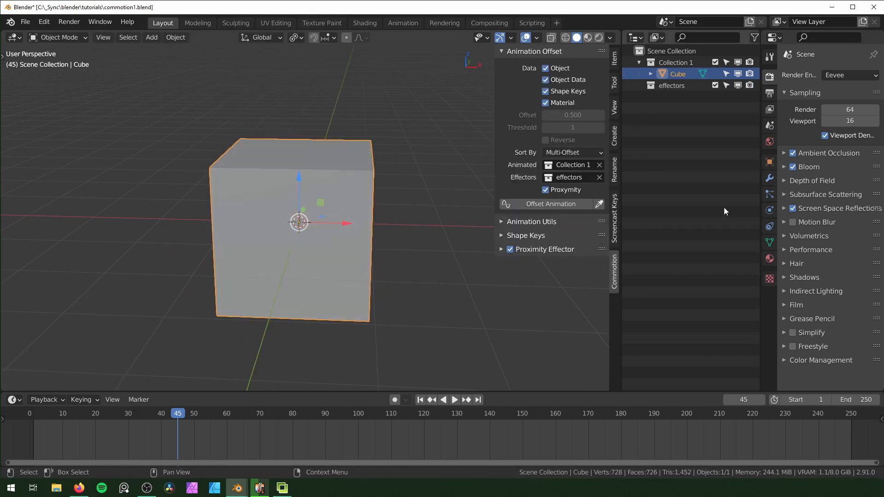
# Widen the properties area and add a basis shape key and a second shape key to the cube
pyautogui.click(769, 244)
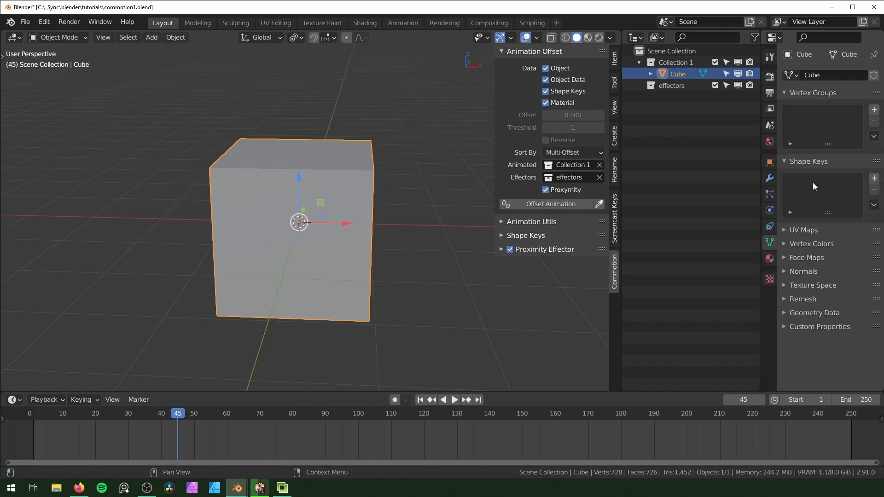
pyautogui.moveTo(760, 188); pyautogui.dragTo(737, 189)
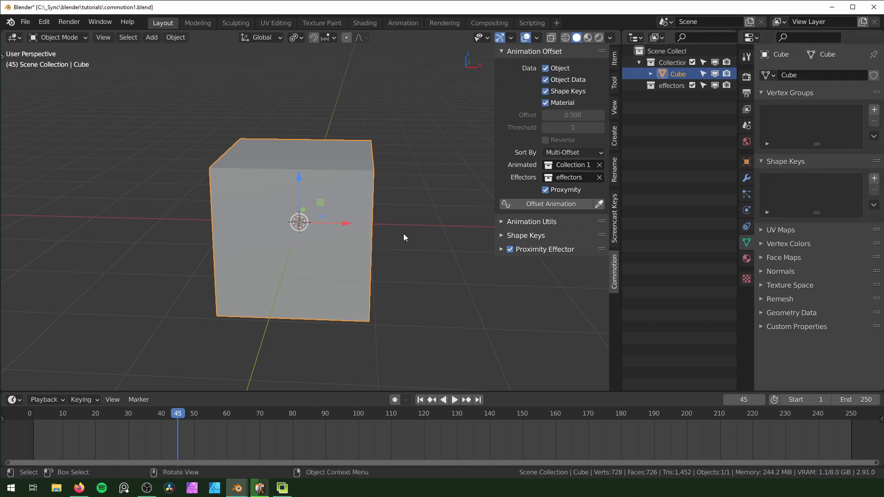
pyautogui.click(873, 178)
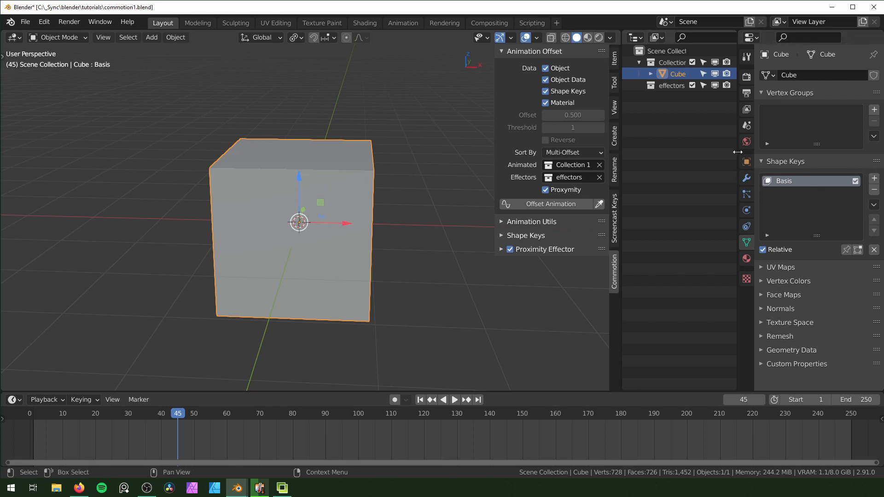
pyautogui.click(874, 178)
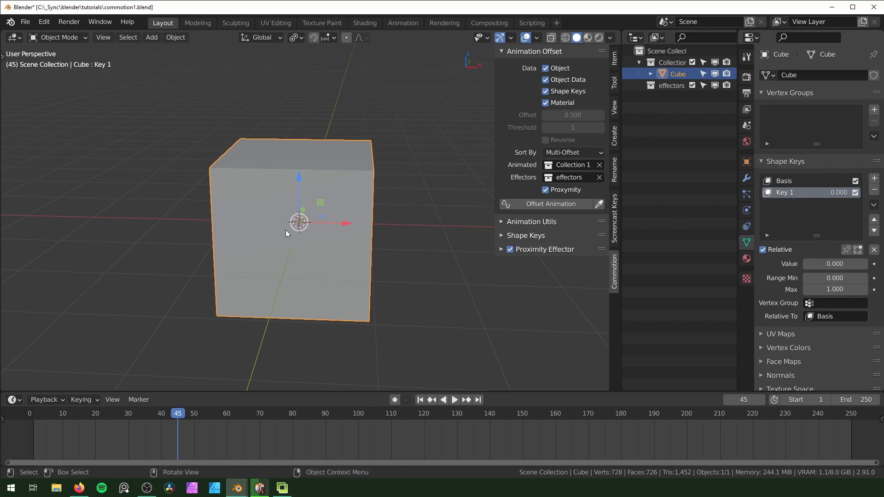
# Turn the cube's whole mesh into a sphere on the second shape key using To Sphere with factor 1.000
pyautogui.press('Tab')
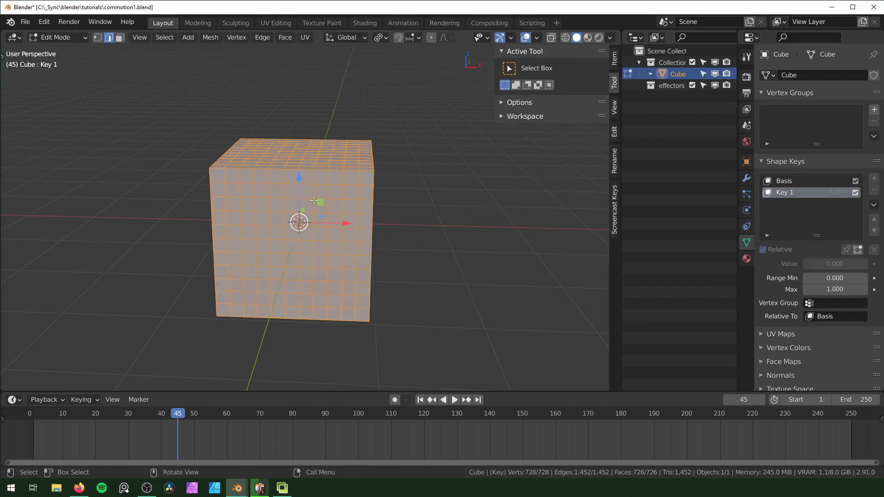
pyautogui.press('F3')
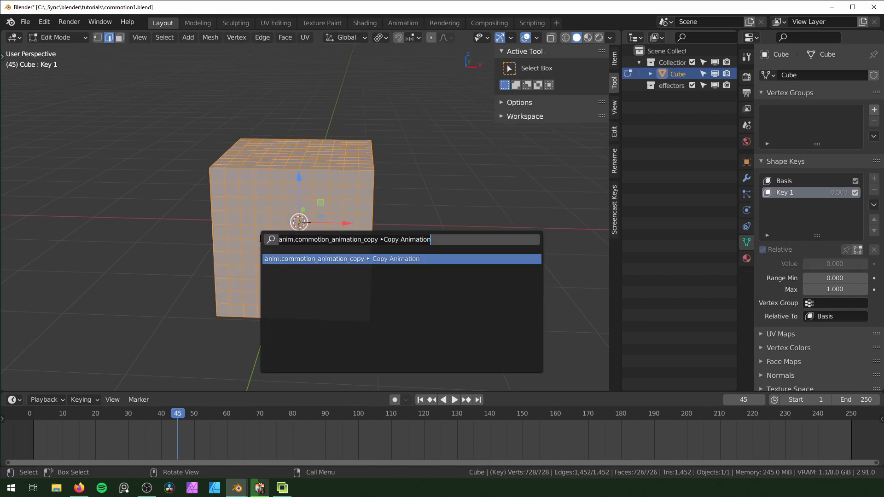
pyautogui.write('to sp')
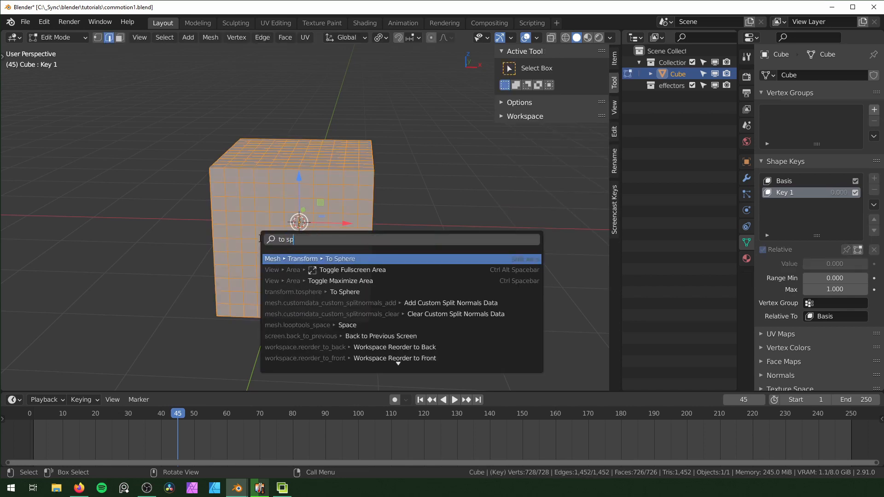
pyautogui.write('here')
pyautogui.press('Return')
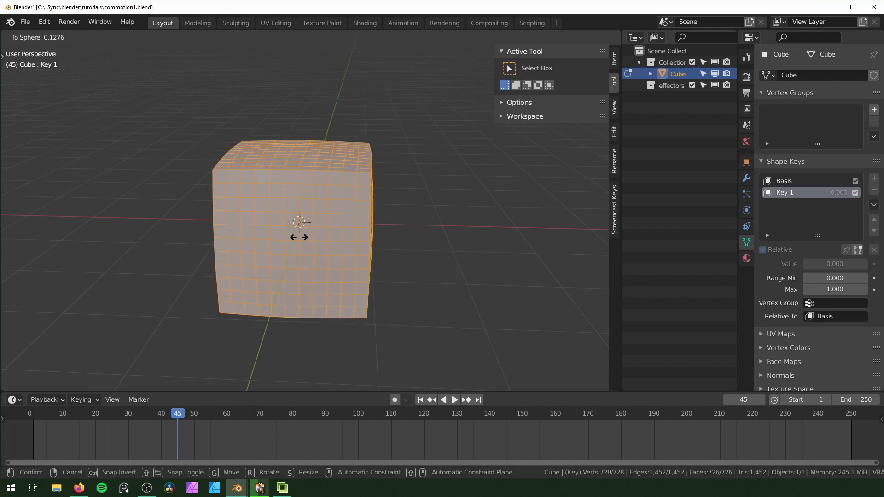
pyautogui.click(85, 291)
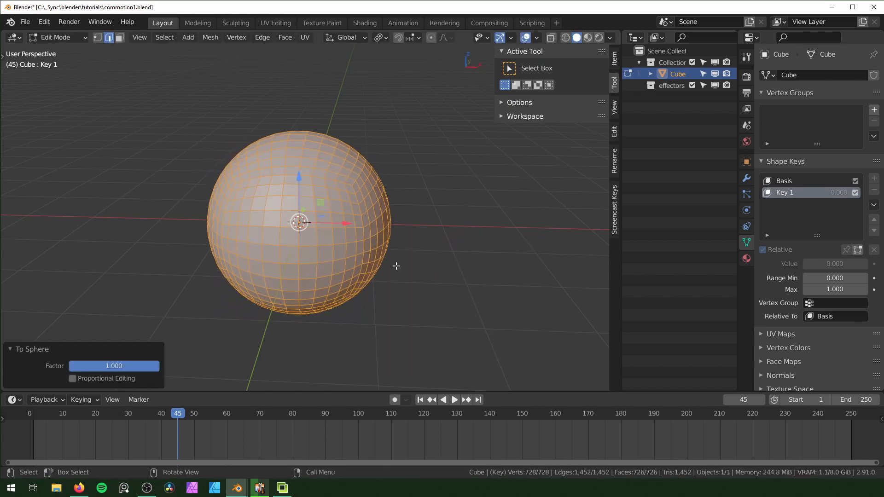
# Return the cube to Object Mode, load its shape keys into Commotion's Shape Keys settings and test the sphere key's value
pyautogui.press('Tab')
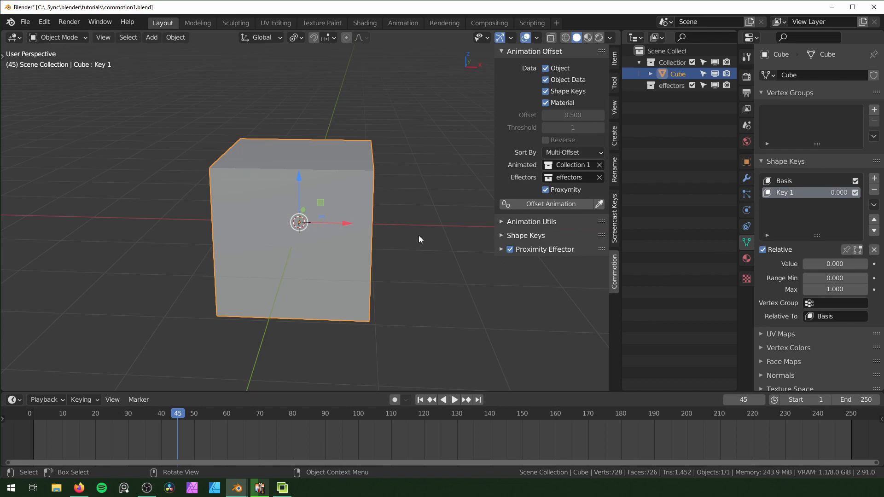
pyautogui.moveTo(839, 194); pyautogui.dragTo(874, 194)
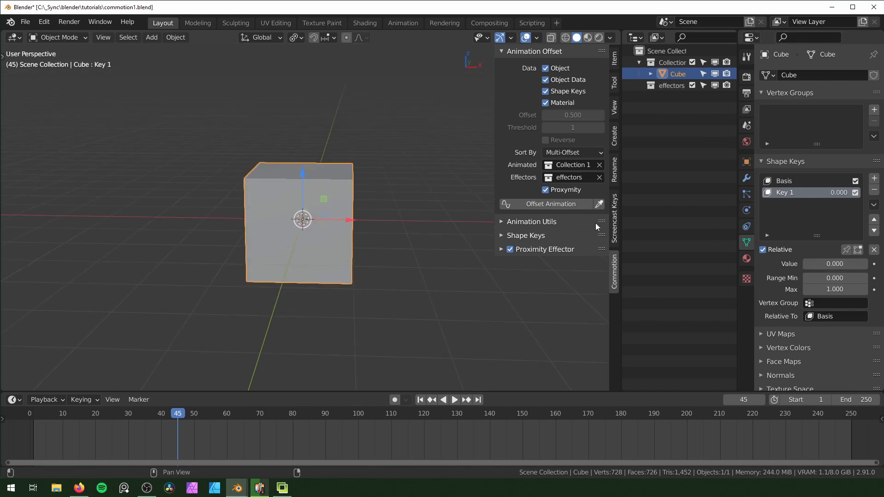
pyautogui.click(501, 235)
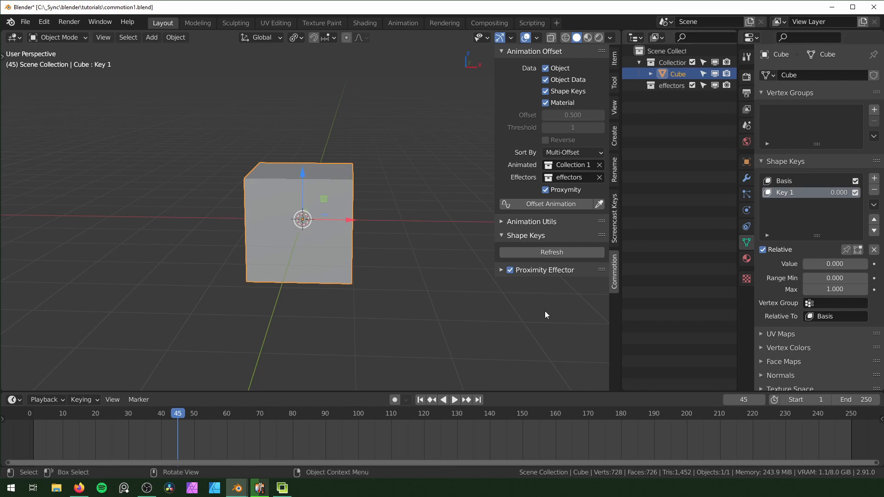
pyautogui.click(541, 253)
pyautogui.moveTo(572, 279); pyautogui.dragTo(572, 279)
# Duplicate the cube about 2.49 m along X and repeat the duplication to make a row of eight cubes
pyautogui.keyDown('shift'); pyautogui.moveTo(412, 218); pyautogui.dragTo(294, 214, button='middle'); pyautogui.keyUp('shift')
pyautogui.hotkey('shift', 'd')
pyautogui.press('x')
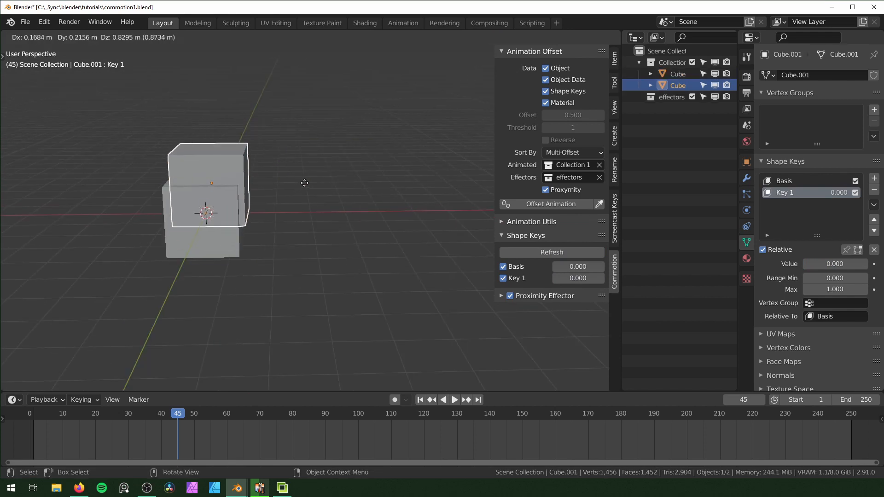
pyautogui.click(386, 203)
pyautogui.hotkey('shift', 'r')
pyautogui.hotkey('shift', 'r')
pyautogui.hotkey('shift', 'r')
pyautogui.hotkey('shift', 'r')
pyautogui.hotkey('shift', 'r')
pyautogui.hotkey('shift', 'r')
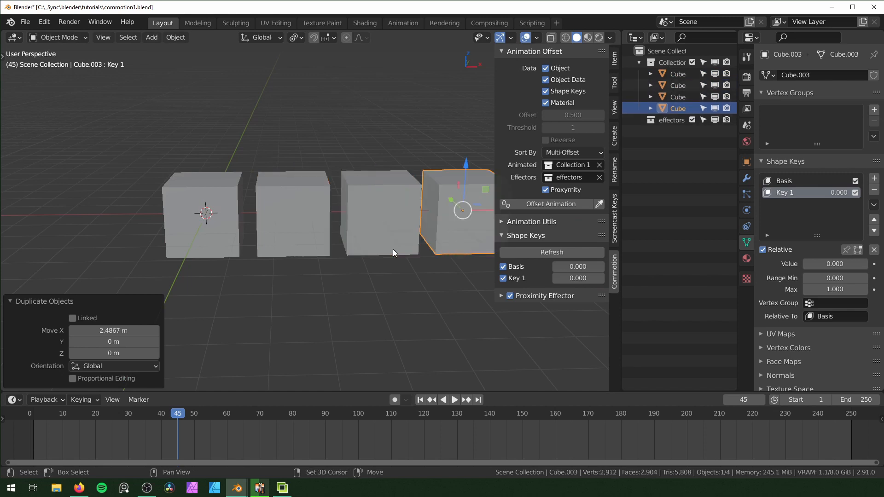
pyautogui.scroll(-5, 393, 250)
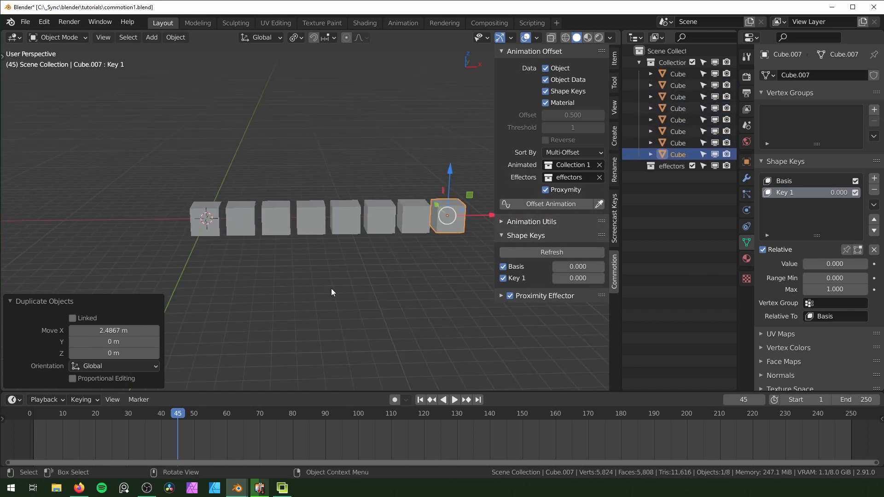
pyautogui.scroll(2, 354, 235)
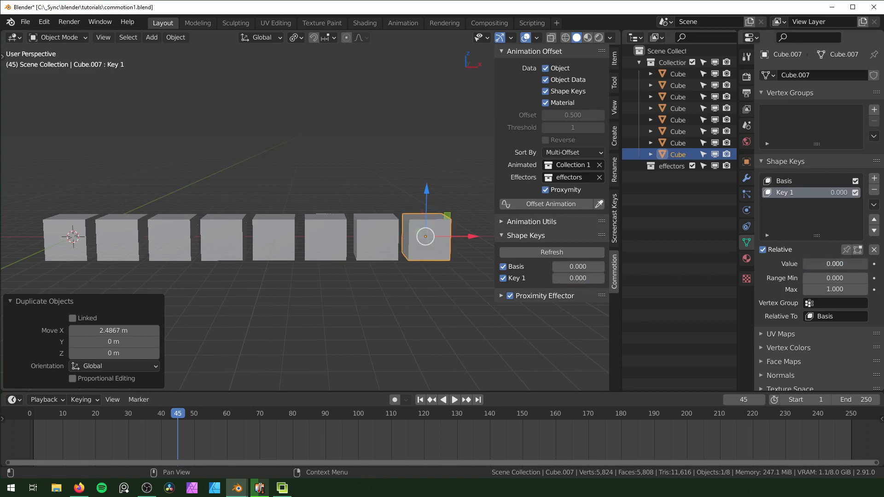
# Keyframe Key 1 on the first cube at 0.000 on frame 1 and 1.000 on frame 30
pyautogui.moveTo(806, 264); pyautogui.dragTo(867, 263)
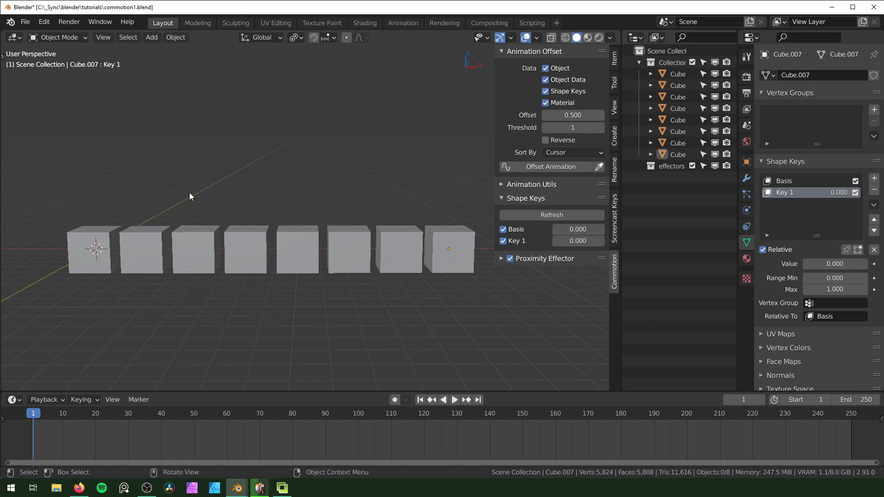
pyautogui.click(100, 237)
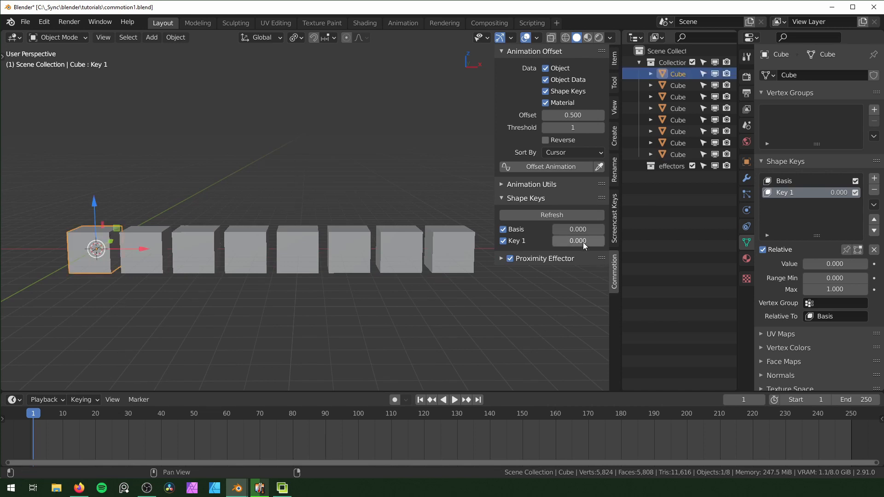
pyautogui.press('i')
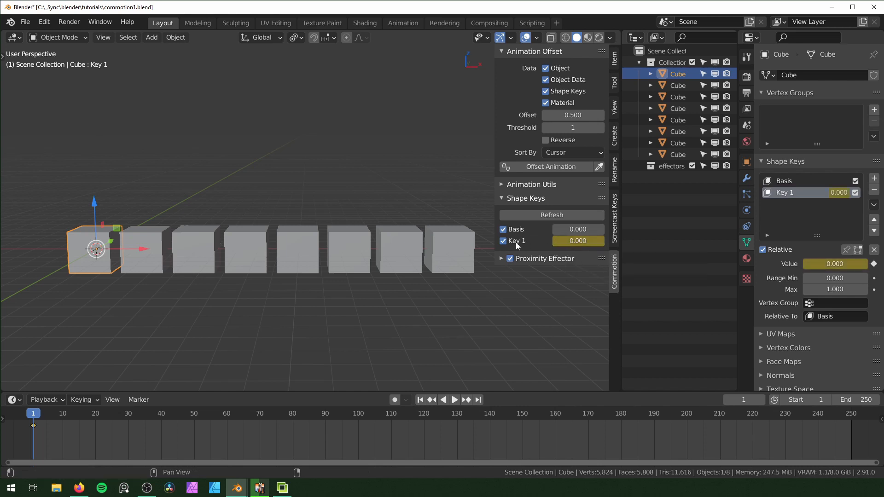
pyautogui.moveTo(104, 412); pyautogui.dragTo(129, 417)
pyautogui.moveTo(574, 242); pyautogui.dragTo(623, 242)
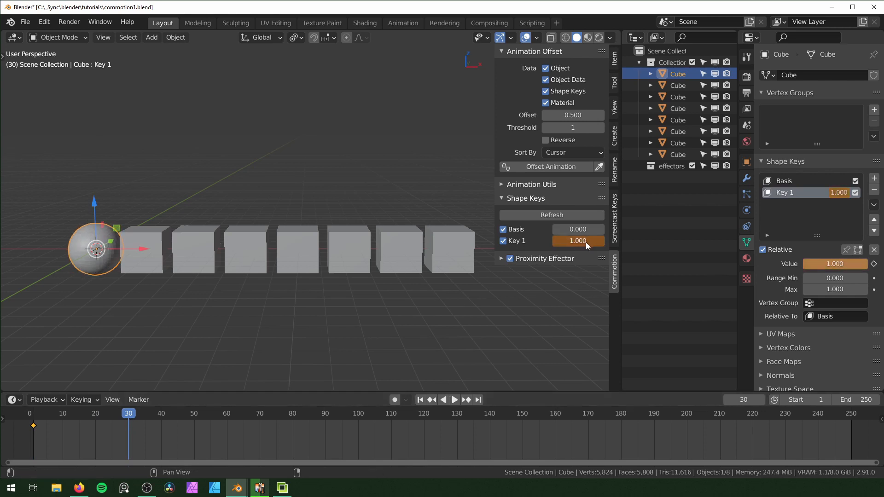
pyautogui.press('i')
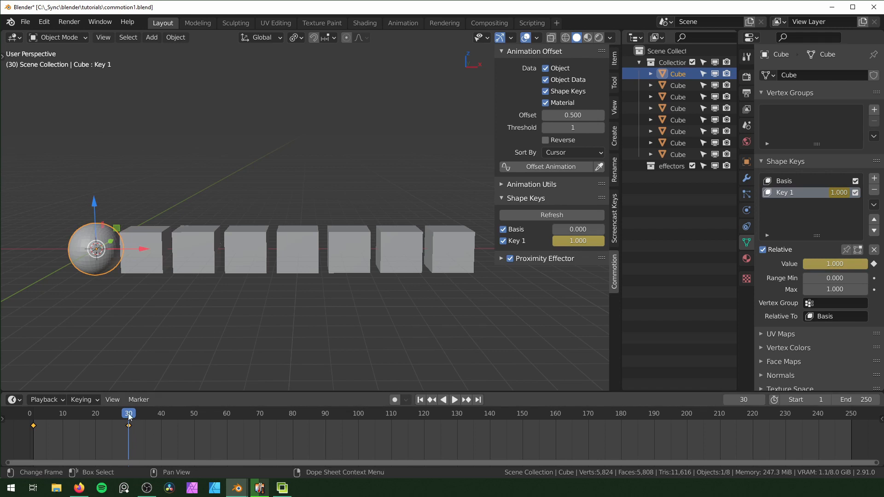
# Play back the first cube's shape key animation and return to frame 1
pyautogui.click(20, 432)
pyautogui.press('space')
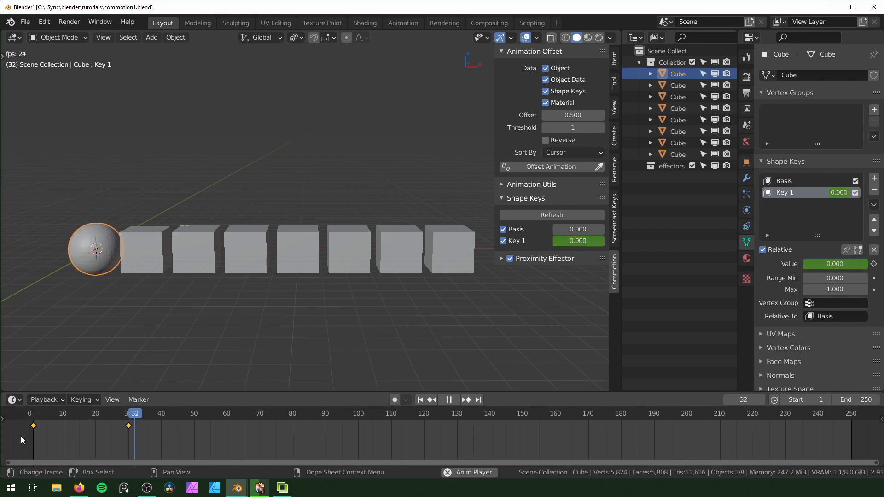
pyautogui.press('space')
pyautogui.moveTo(87, 427); pyautogui.dragTo(34, 446)
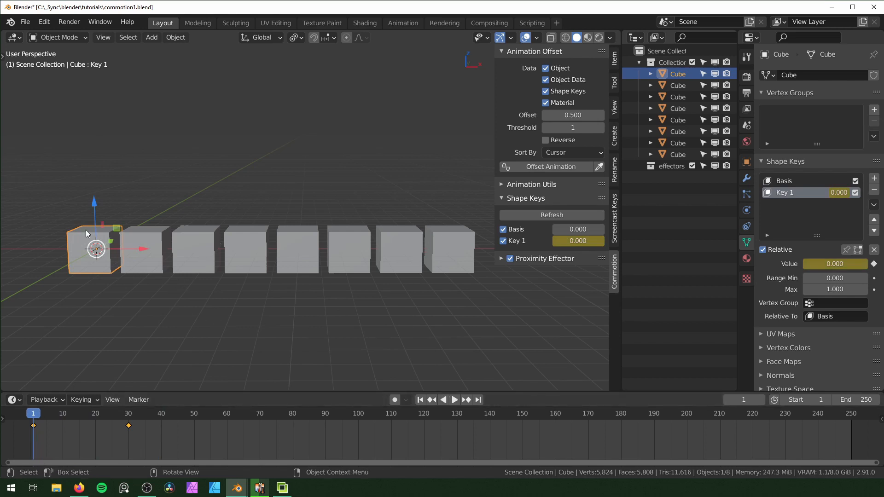
# Copy the first cube's shape key animation to all the cubes with Commotion, and play it back from frame 1
pyautogui.moveTo(64, 152); pyautogui.dragTo(467, 309)
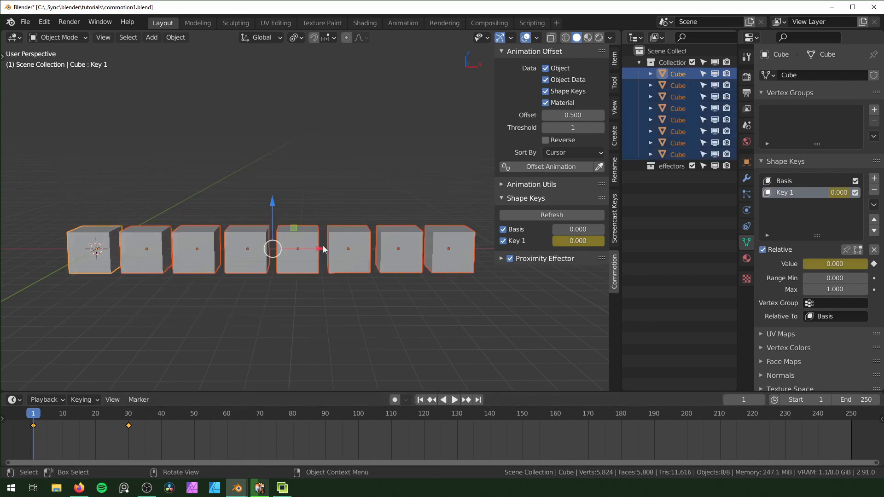
pyautogui.click(507, 186)
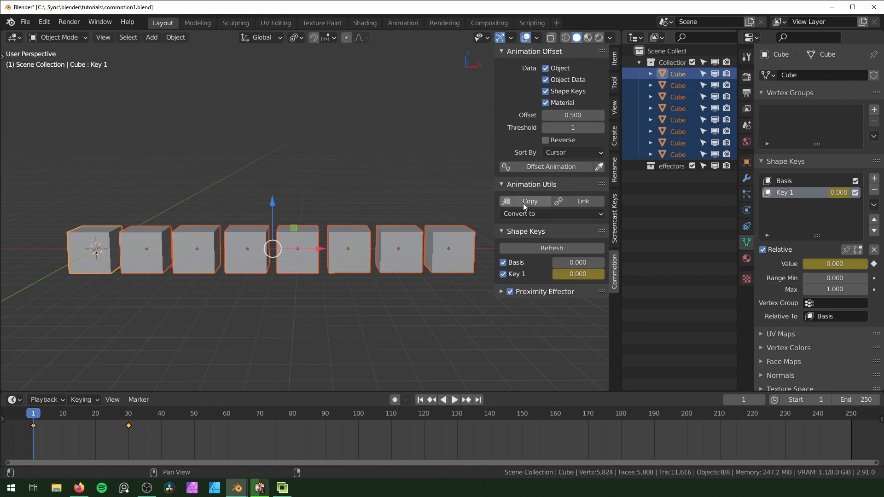
pyautogui.press('space')
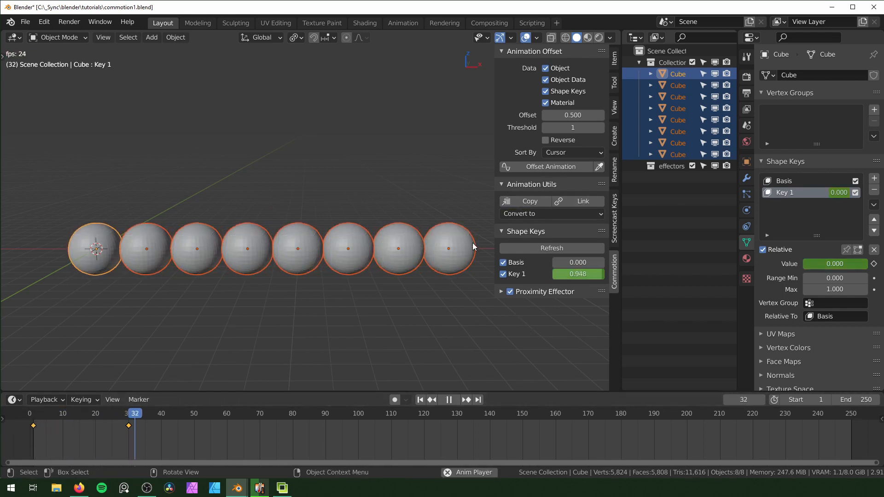
pyautogui.press('space')
pyautogui.hotkey('shift', 'Left')
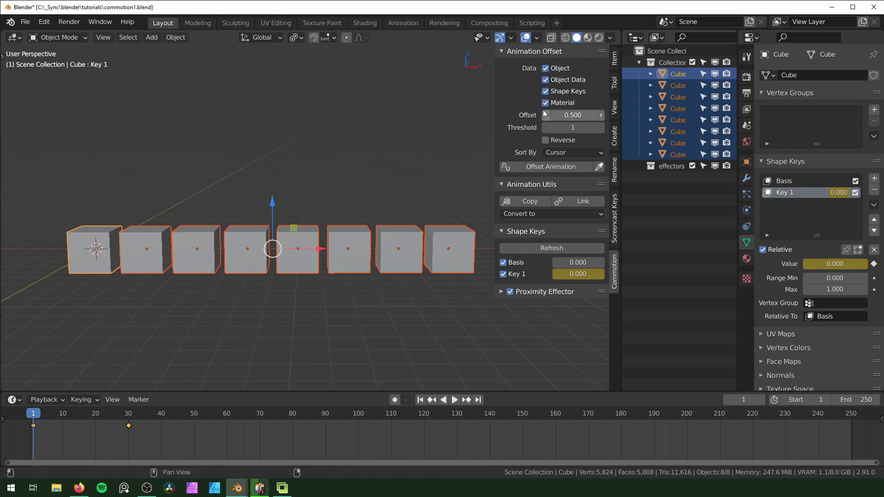
# Set the animation offset to 5.000, apply Offset Animation sorted by Cursor to all cubes, and deselect them
pyautogui.click(570, 116)
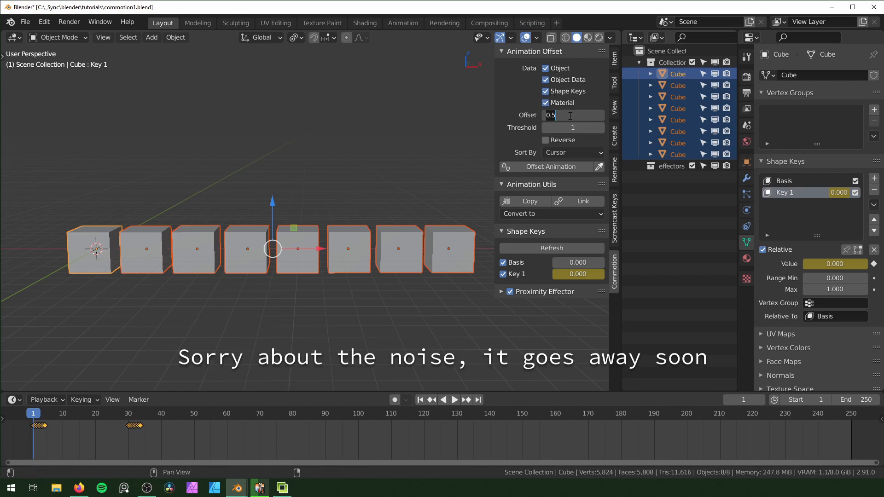
pyautogui.press('Return')
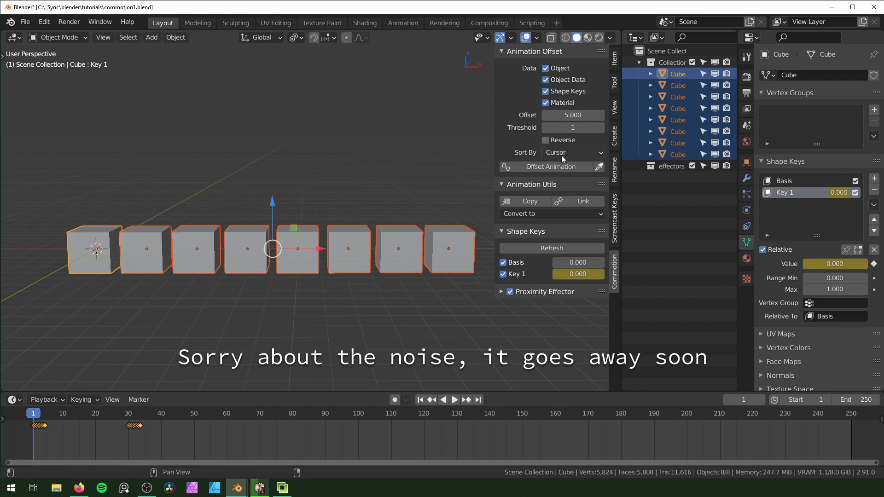
pyautogui.click(561, 172)
pyautogui.click(291, 321)
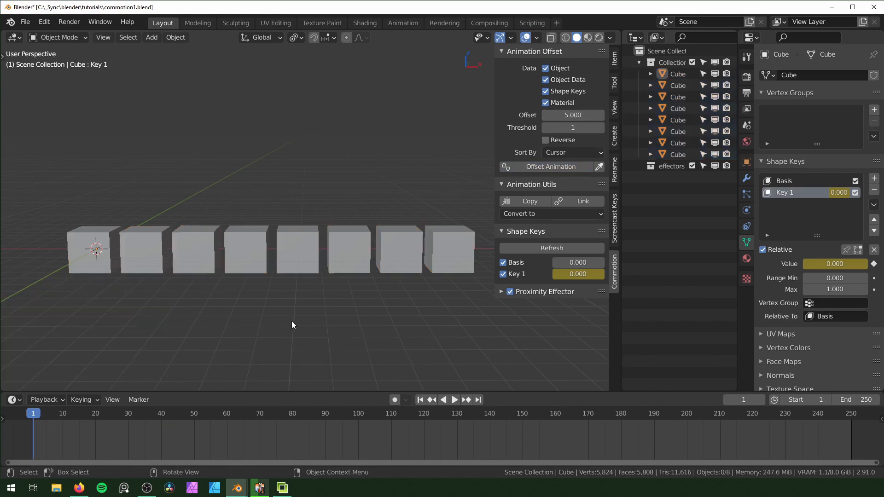
# Play back the offset animation to examine how the row of cubes turns into spheres
pyautogui.press('space')
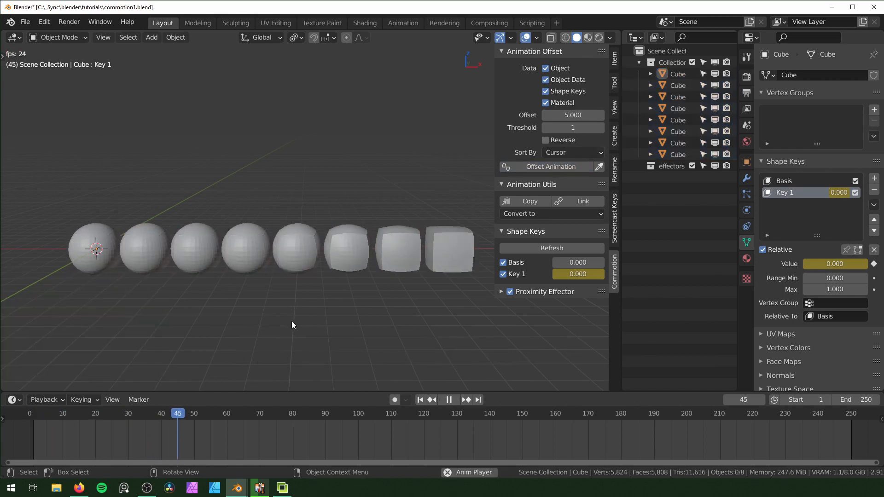
pyautogui.hotkey('shift', 'Left')
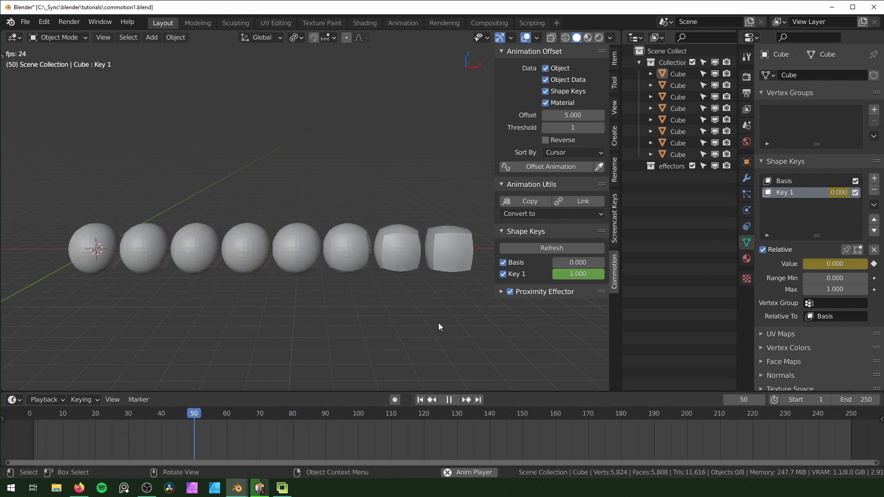
pyautogui.hotkey('shift', 'Left')
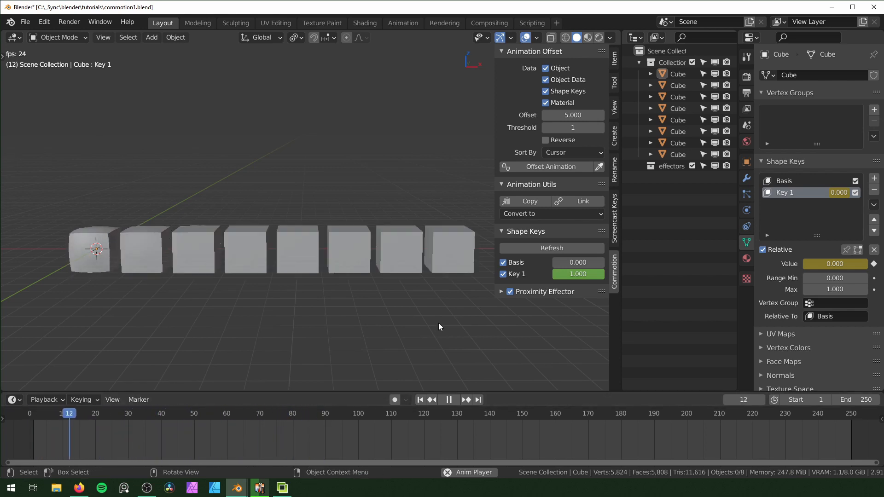
pyautogui.press('Escape')
# Delete all the cubes and add a monkey mesh at the scene origin
pyautogui.scroll(-2, 281, 289)
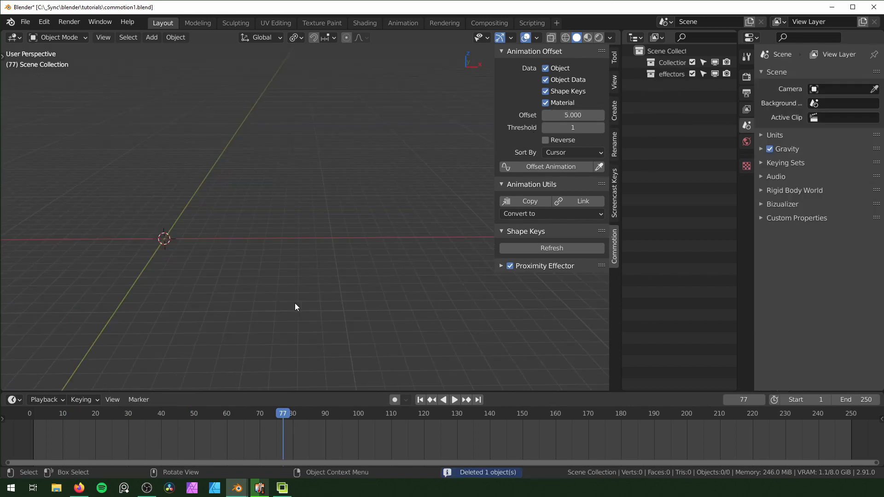
pyautogui.hotkey('shift', 'a')
pyautogui.moveTo(278, 244)
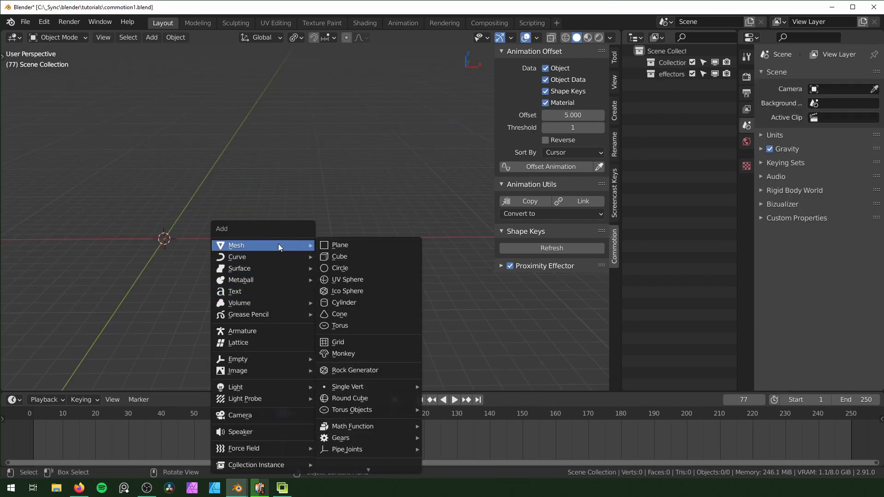
pyautogui.click(367, 351)
pyautogui.scroll(1, 297, 273)
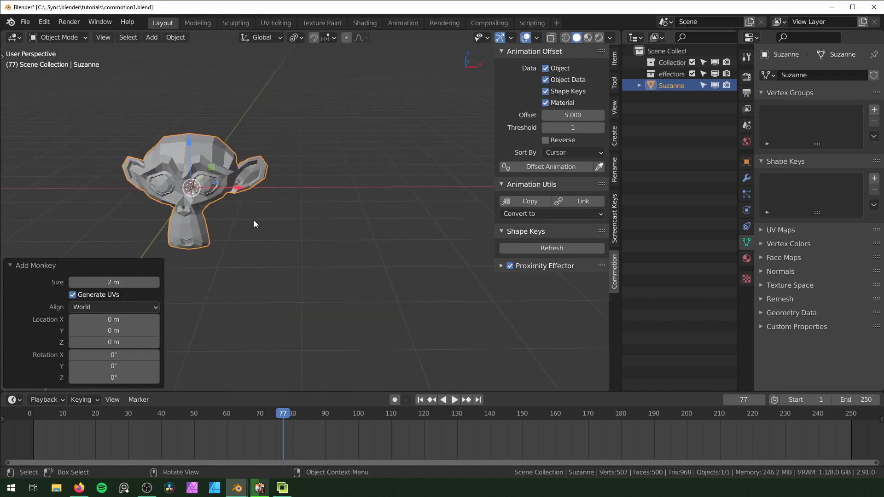
# Duplicate the monkey about 3 m along X and repeat the duplication to make a row of ten monkeys
pyautogui.scroll(-2, 253, 220)
pyautogui.keyDown('shift'); pyautogui.moveTo(391, 220); pyautogui.dragTo(349, 234, button='middle'); pyautogui.keyUp('shift')
pyautogui.hotkey('shift', 'd')
pyautogui.press('x')
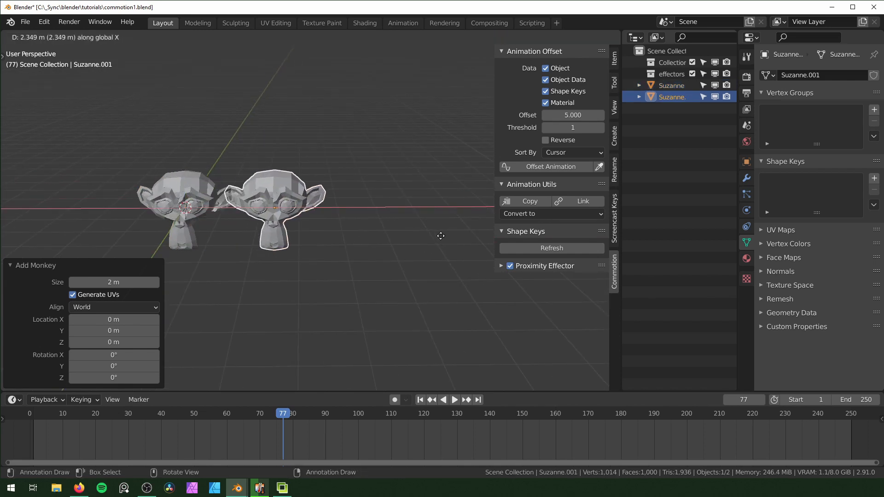
pyautogui.click(445, 242)
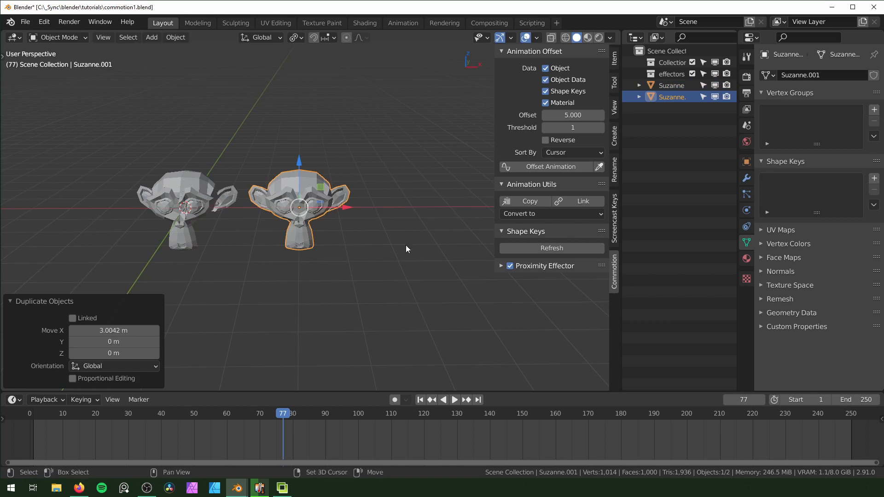
pyautogui.hotkey('shift', 'r')
pyautogui.hotkey('shift', 'r')
pyautogui.hotkey('shift', 'r')
pyautogui.hotkey('shift', 'r')
pyautogui.hotkey('shift', 'r')
pyautogui.hotkey('shift', 'r')
pyautogui.hotkey('shift', 'r')
pyautogui.hotkey('shift', 'r')
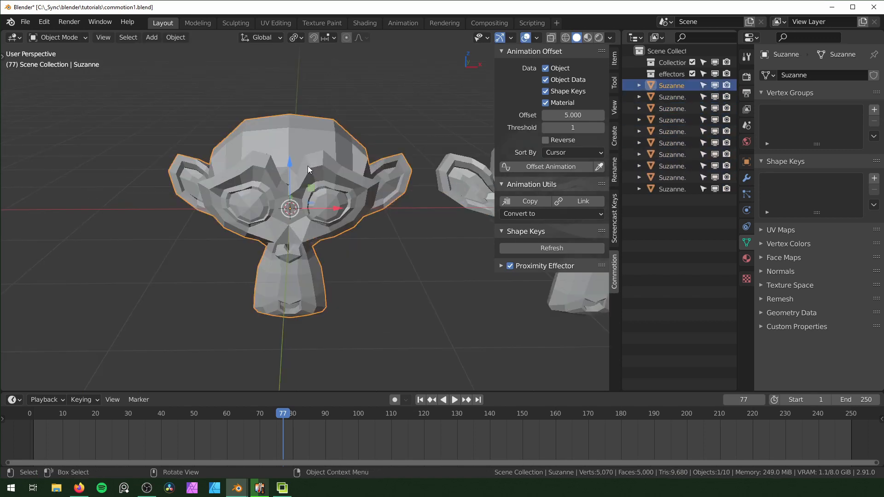
# Give the first monkey a new material in the Shading workspace and reveal the timeline area below the 3D view
pyautogui.press('.')
pyautogui.press('KP_Decimal')
pyautogui.keyDown('shift'); pyautogui.moveTo(388, 243); pyautogui.dragTo(373, 242, button='middle'); pyautogui.keyUp('shift')
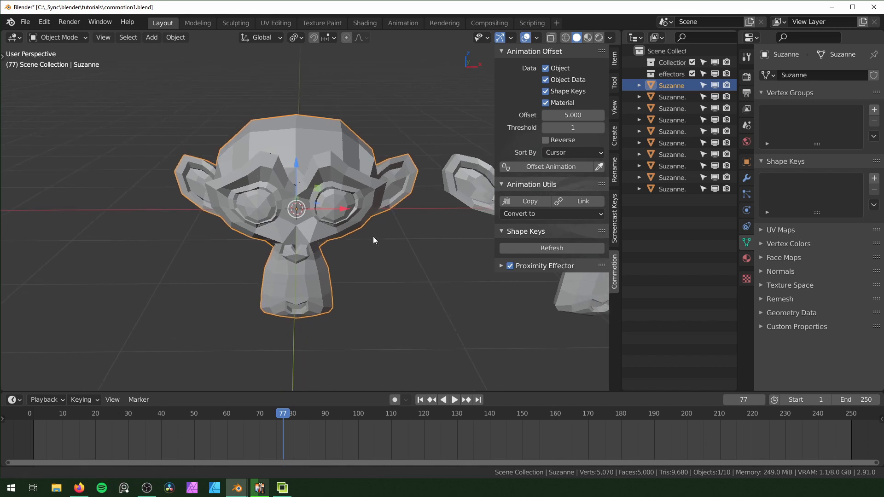
pyautogui.click(371, 22)
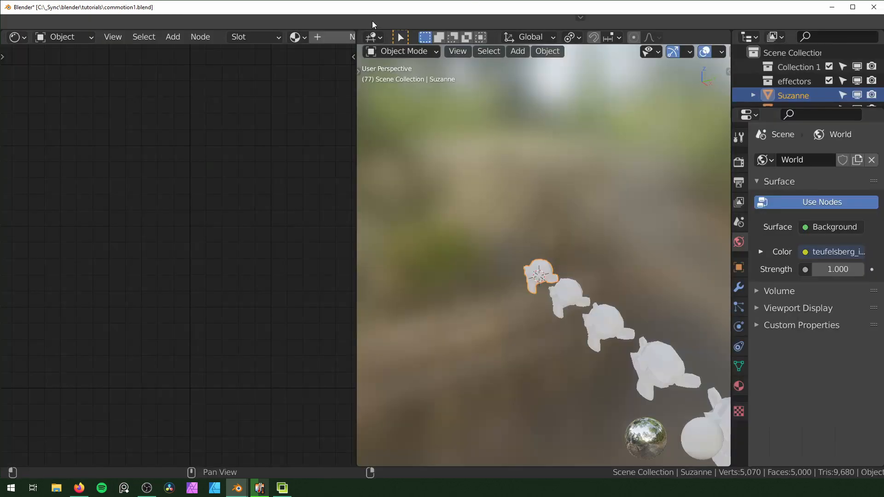
pyautogui.press('KP_Decimal')
pyautogui.moveTo(433, 207); pyautogui.dragTo(466, 211, button='middle')
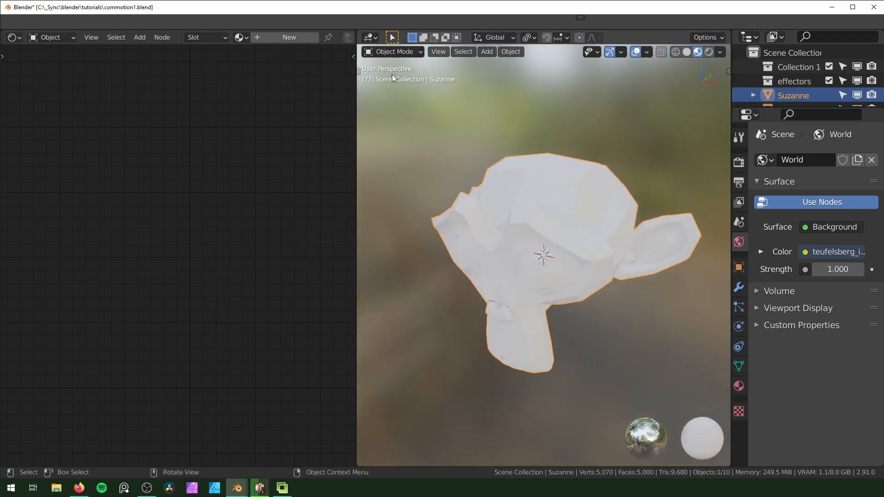
pyautogui.click(302, 35)
pyautogui.scroll(-3, 208, 229)
pyautogui.moveTo(223, 272); pyautogui.dragTo(146, 203, button='middle')
pyautogui.moveTo(522, 282); pyautogui.dragTo(565, 274, button='middle')
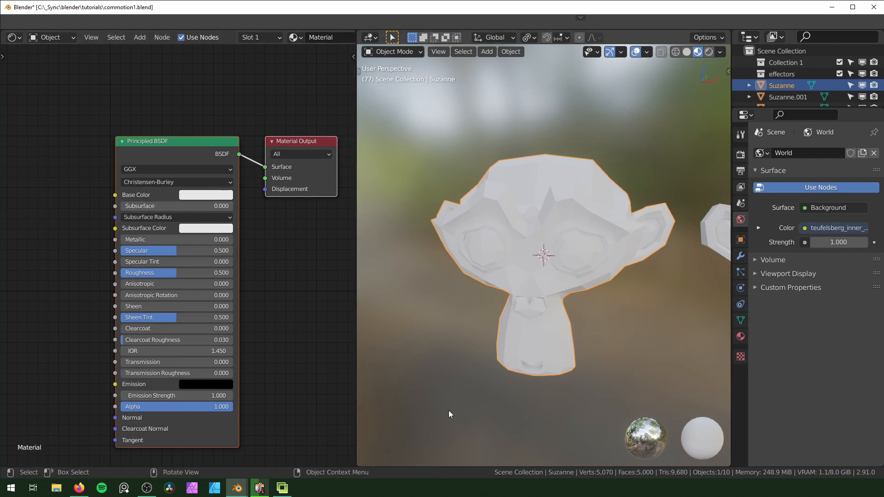
pyautogui.moveTo(359, 463); pyautogui.dragTo(373, 420)
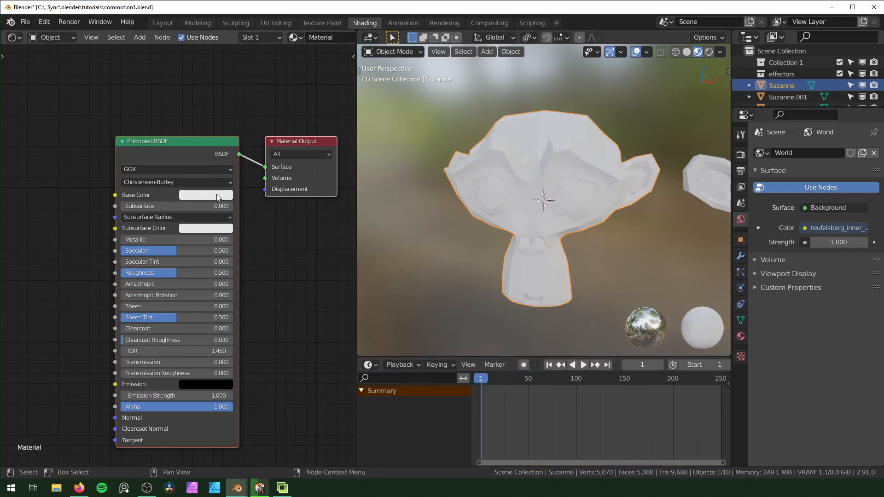
# Keyframe the first monkey's material Base Color as white at frame 1 and black at frame 30
pyautogui.press('i')
pyautogui.moveTo(513, 382); pyautogui.dragTo(509, 391)
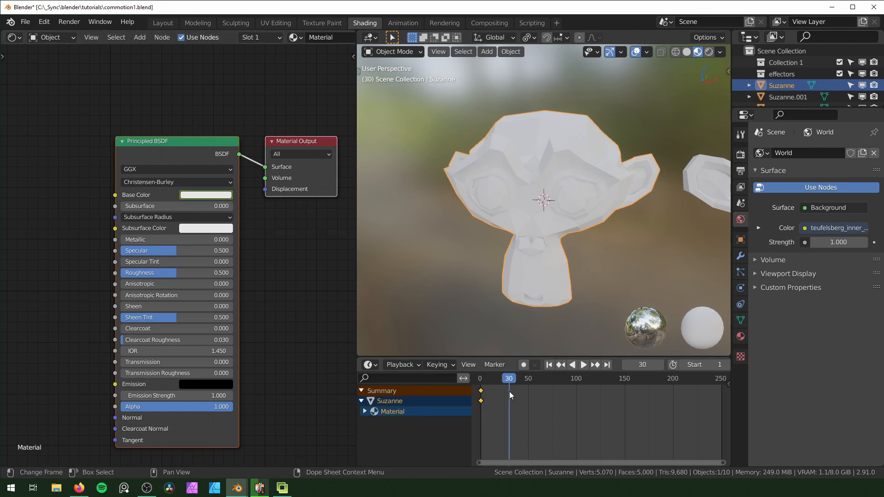
pyautogui.click(219, 195)
pyautogui.moveTo(267, 94); pyautogui.dragTo(267, 121)
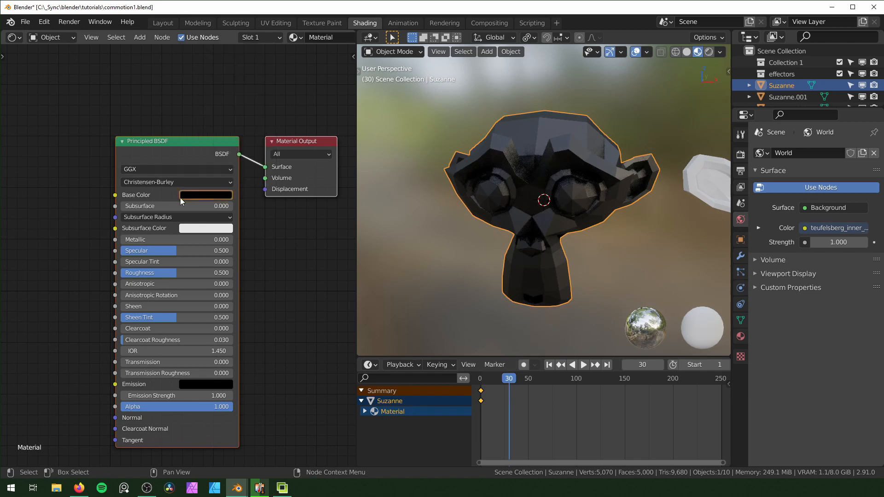
pyautogui.press('i')
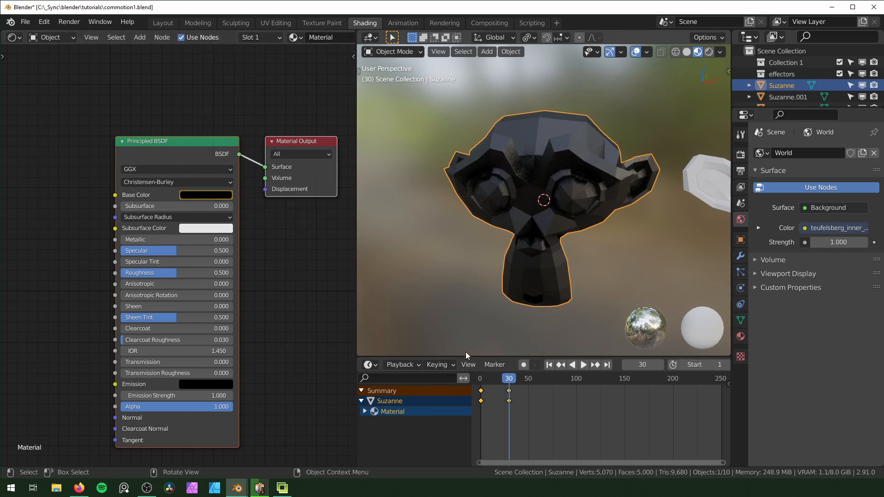
# Play the animation from the first frame to check the first monkey's color change
pyautogui.hotkey('shift', 'Left')
pyautogui.press('space')
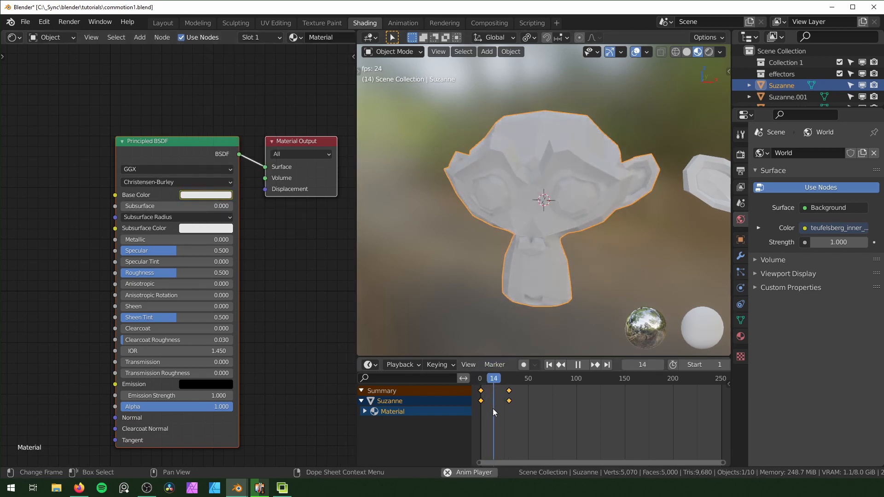
pyautogui.press('space')
# Select all ten monkeys and link the first monkey's animated material to the others
pyautogui.scroll(-4, 570, 230)
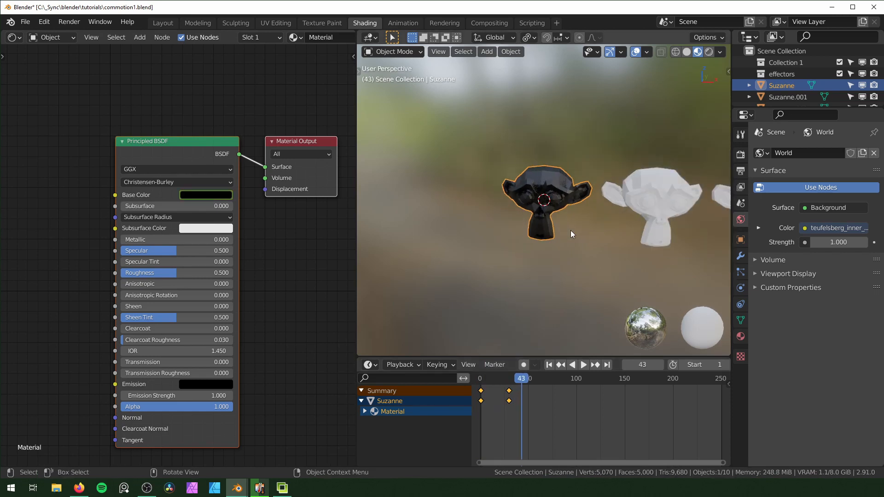
pyautogui.keyDown('shift'); pyautogui.moveTo(596, 228); pyautogui.dragTo(481, 253, button='middle'); pyautogui.keyUp('shift')
pyautogui.scroll(-3, 477, 239)
pyautogui.scroll(-1, 511, 249)
pyautogui.scroll(-1, 518, 247)
pyautogui.keyDown('shift'); pyautogui.moveTo(554, 246); pyautogui.dragTo(500, 250, button='middle'); pyautogui.keyUp('shift')
pyautogui.scroll(-2, 529, 246)
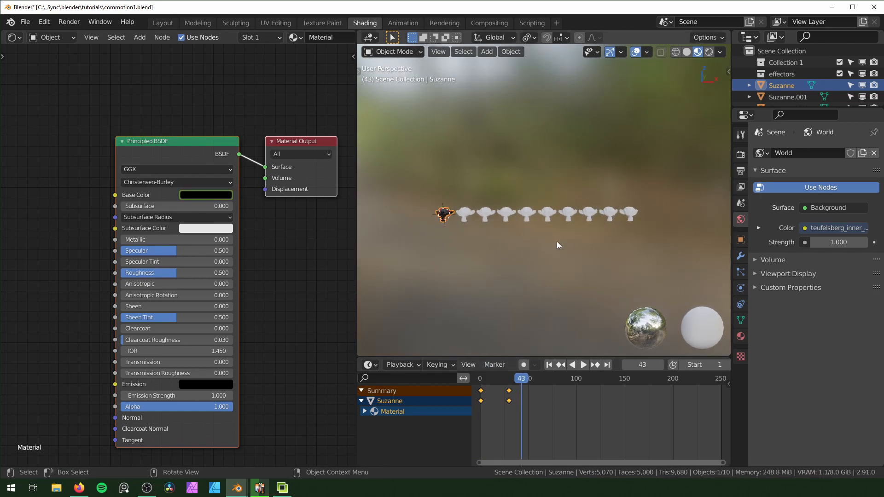
pyautogui.press('a')
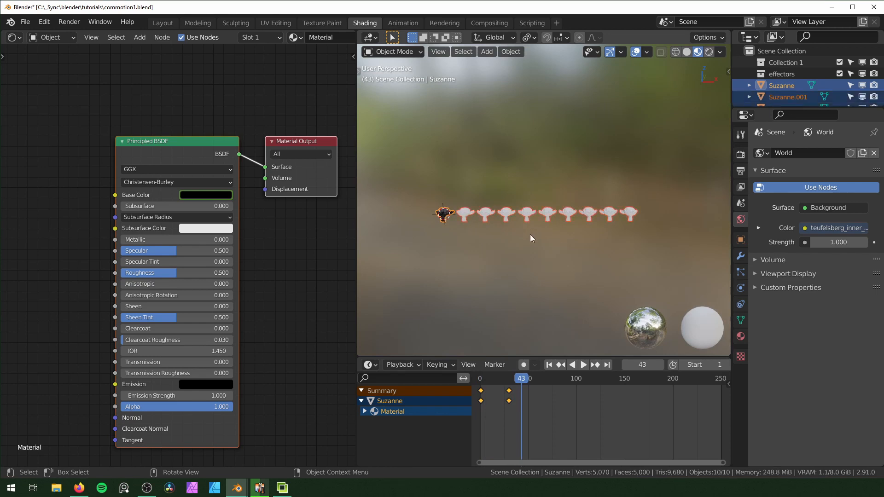
pyautogui.hotkey('ctrl', 'l')
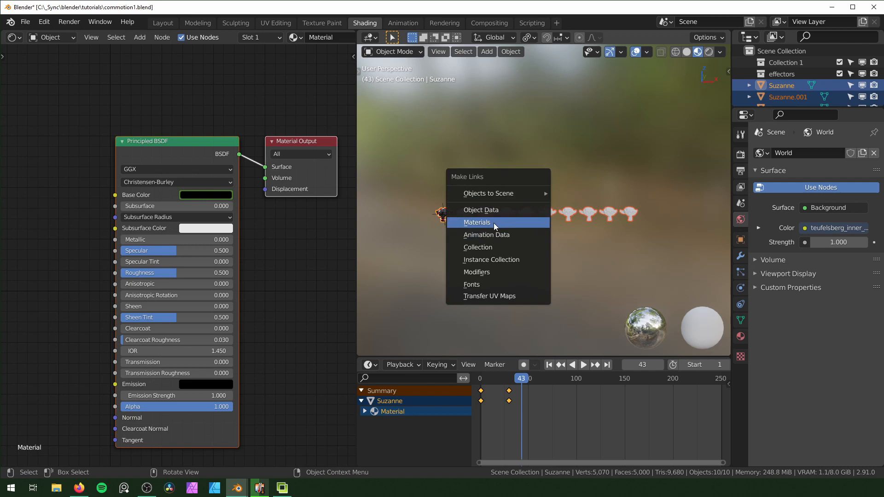
pyautogui.click(506, 223)
# Play back the linked material animation across the row and select the third monkey
pyautogui.press('space')
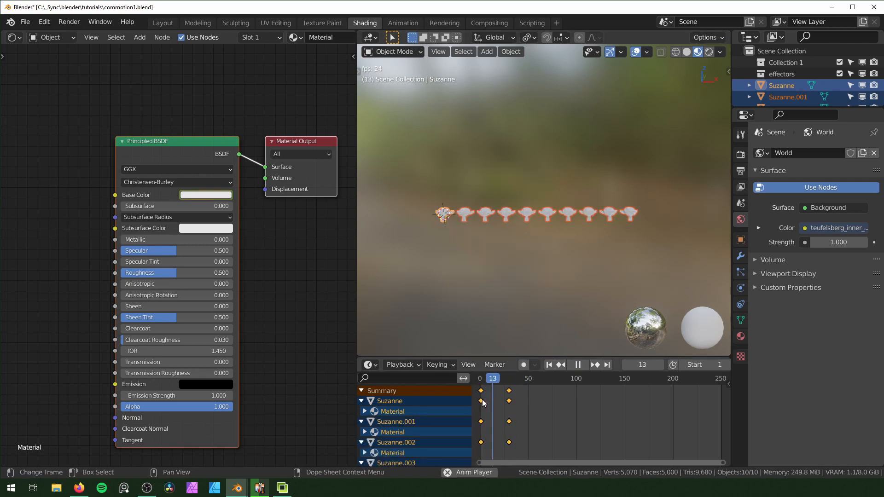
pyautogui.click(486, 213)
pyautogui.press('space')
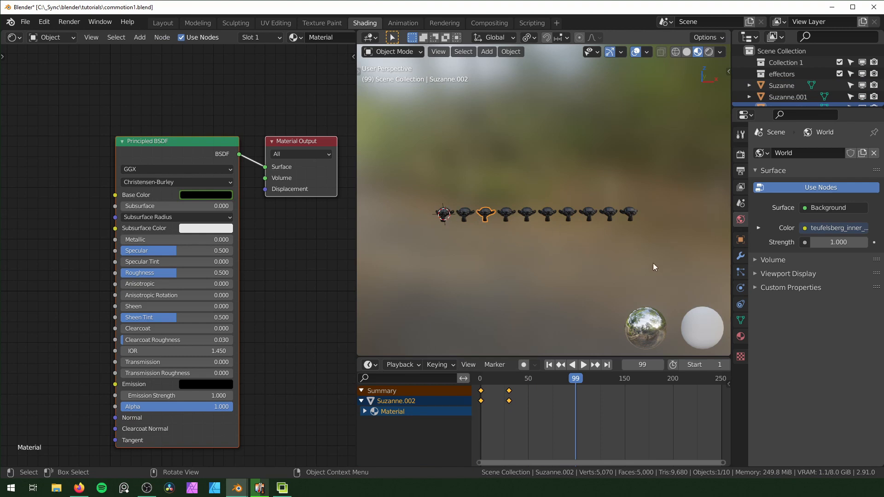
# Select the whole row of monkeys and make their materials single-user
pyautogui.scroll(1, 379, 48)
pyautogui.scroll(-5, 273, 40)
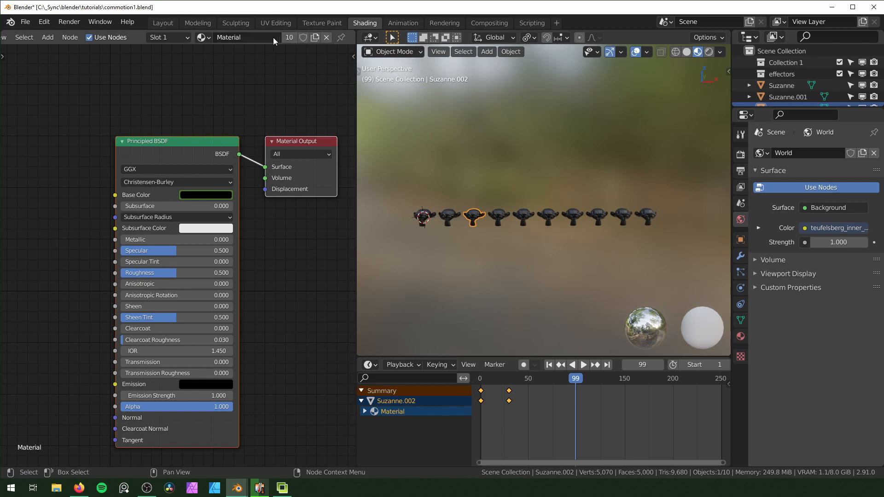
pyautogui.moveTo(402, 166); pyautogui.dragTo(685, 261)
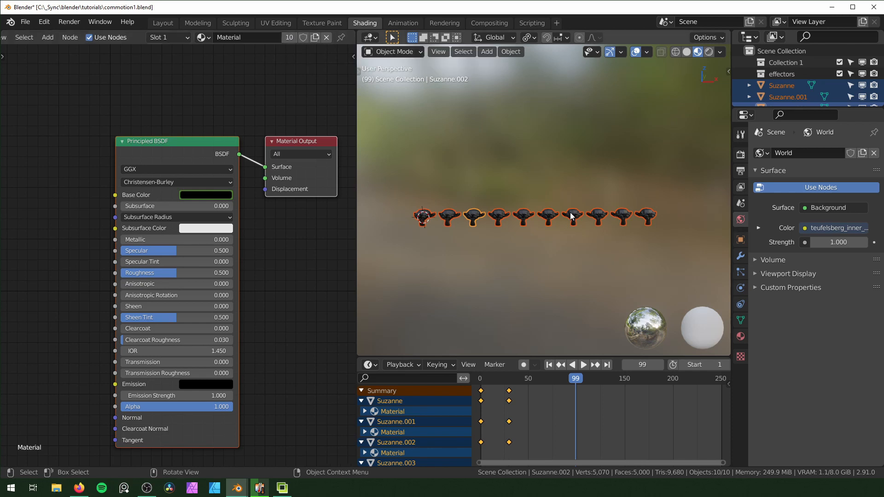
pyautogui.press('F3')
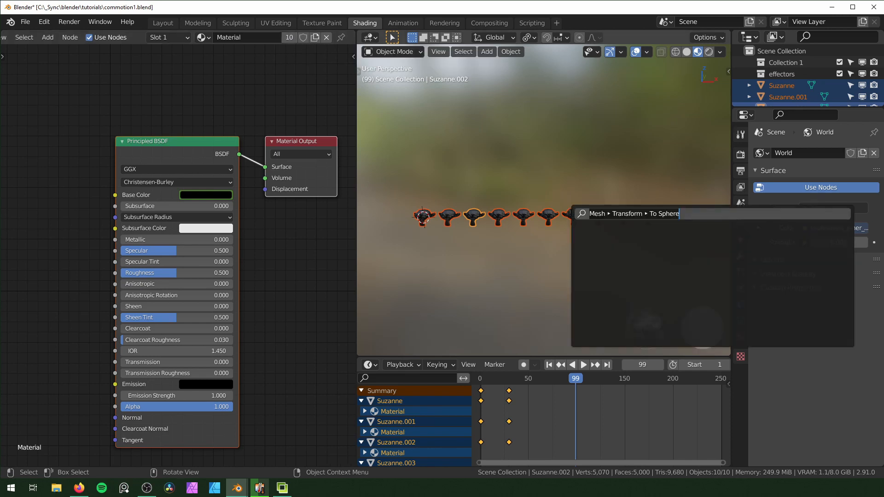
pyautogui.write('sinlge user')
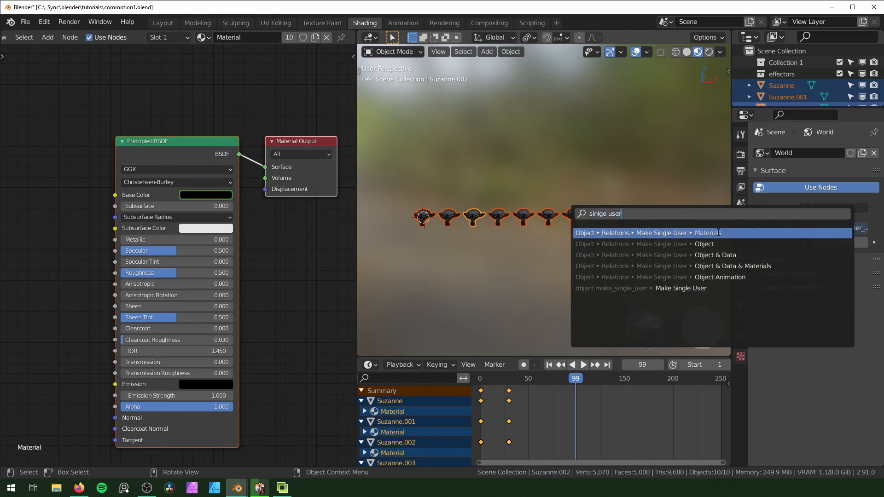
pyautogui.click(718, 233)
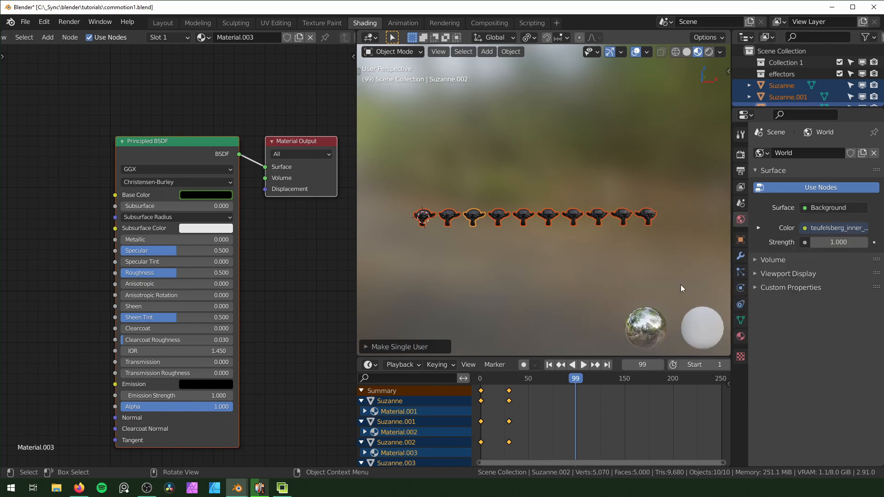
# Select individual monkeys along the row to examine their materials and scrub the timeline back
pyautogui.click(427, 220)
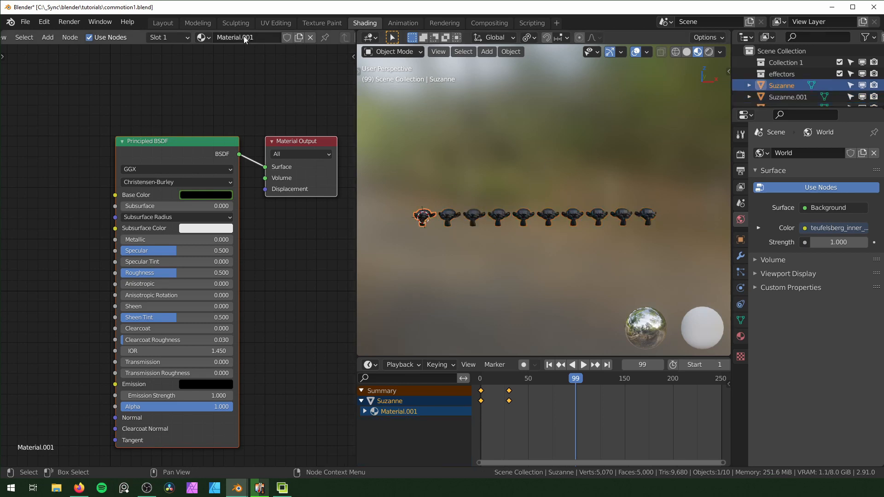
pyautogui.click(447, 214)
pyautogui.click(597, 217)
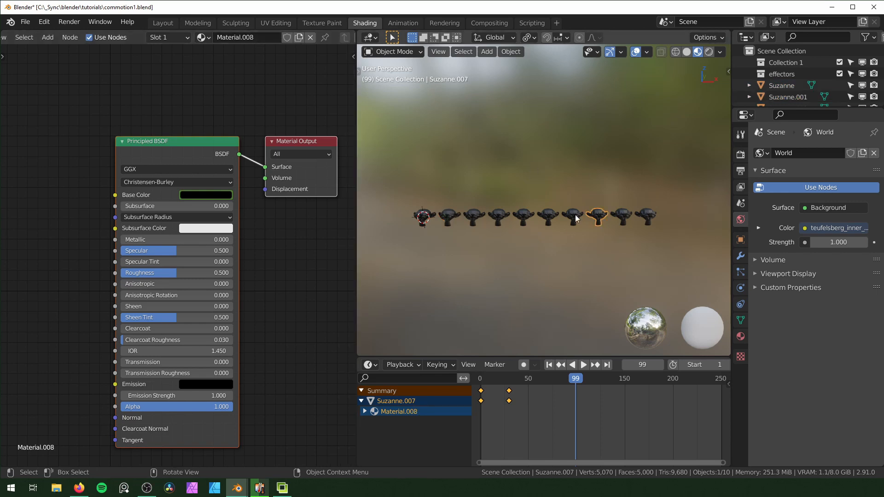
pyautogui.moveTo(567, 378); pyautogui.dragTo(517, 407)
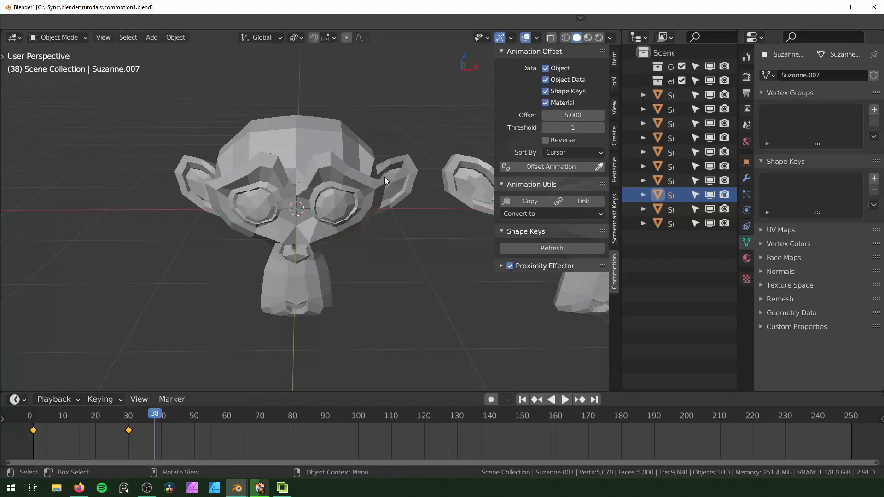
# Select all the monkeys at frame 1 and offset their animation by 5 frames, including materials, sorted by Cursor
pyautogui.scroll(-5, 384, 176)
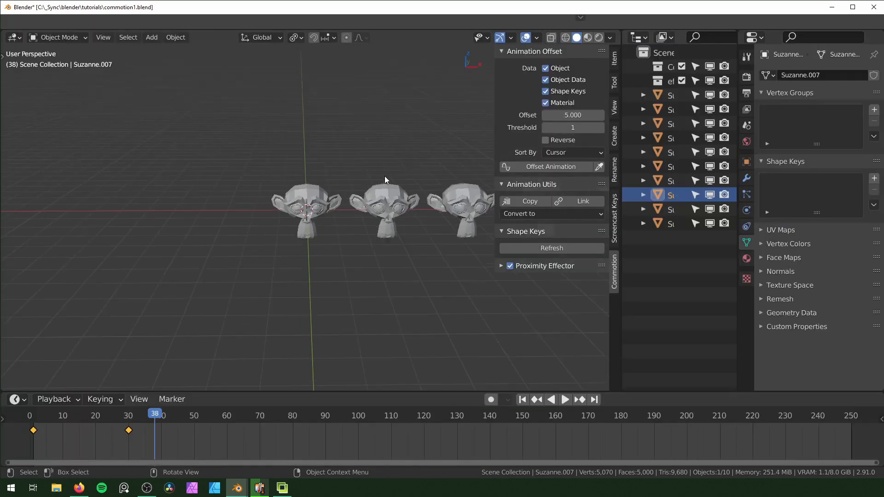
pyautogui.scroll(2, 401, 184)
pyautogui.scroll(-2, 248, 216)
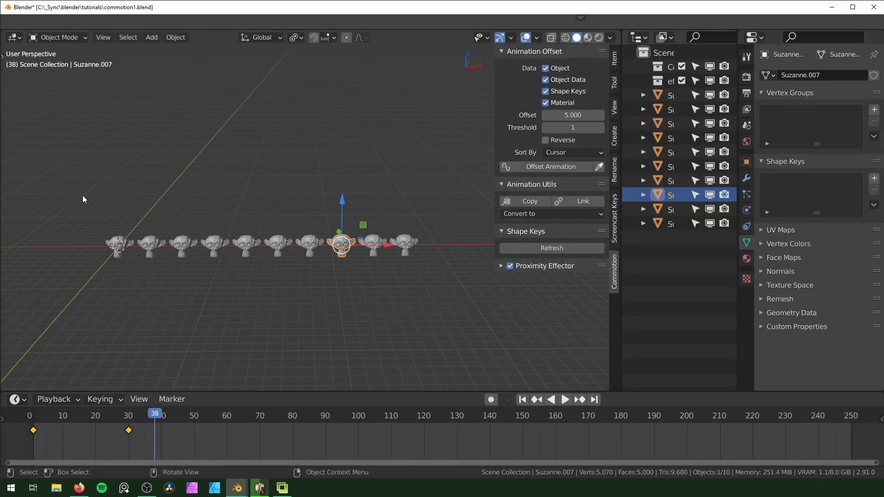
pyautogui.moveTo(58, 182); pyautogui.dragTo(426, 343)
pyautogui.hotkey('shift', 'Left')
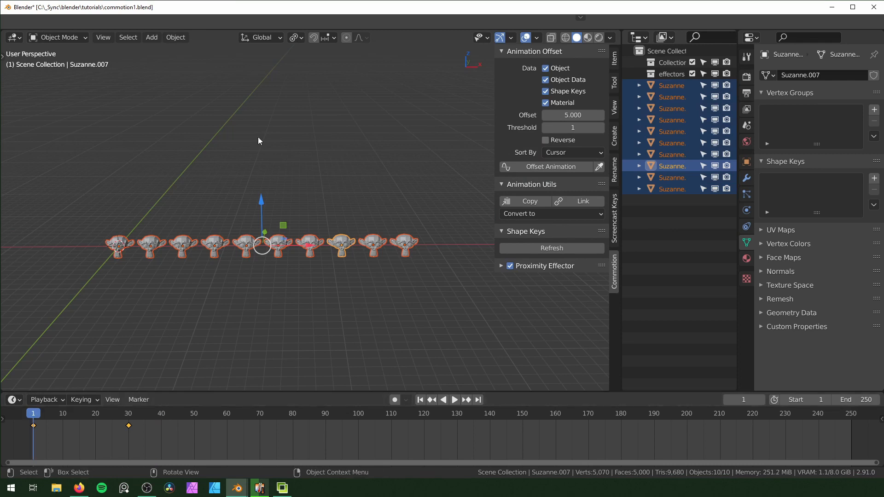
pyautogui.click(545, 167)
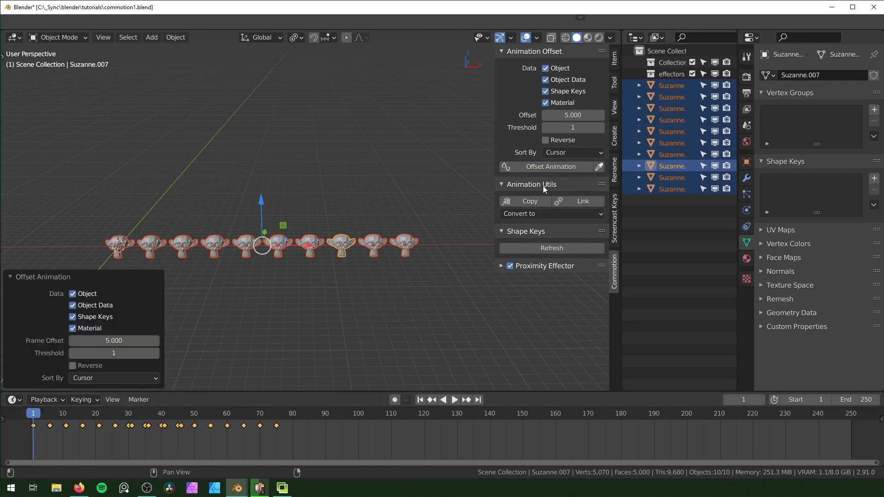
# Switch the viewport to Material Preview and play back the offset color animation along the row
pyautogui.click(588, 38)
pyautogui.moveTo(358, 306); pyautogui.dragTo(371, 269, button='middle')
pyautogui.press('space')
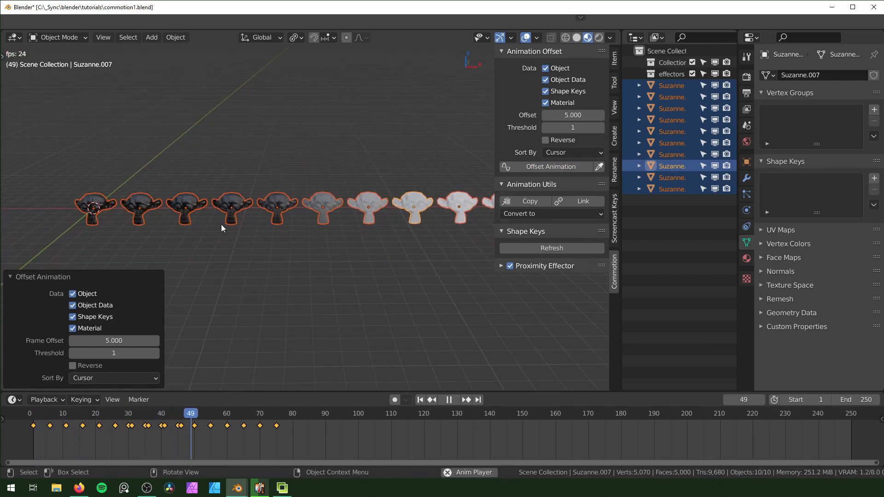
pyautogui.scroll(-2, 457, 286)
pyautogui.moveTo(314, 225); pyautogui.dragTo(306, 224, button='middle')
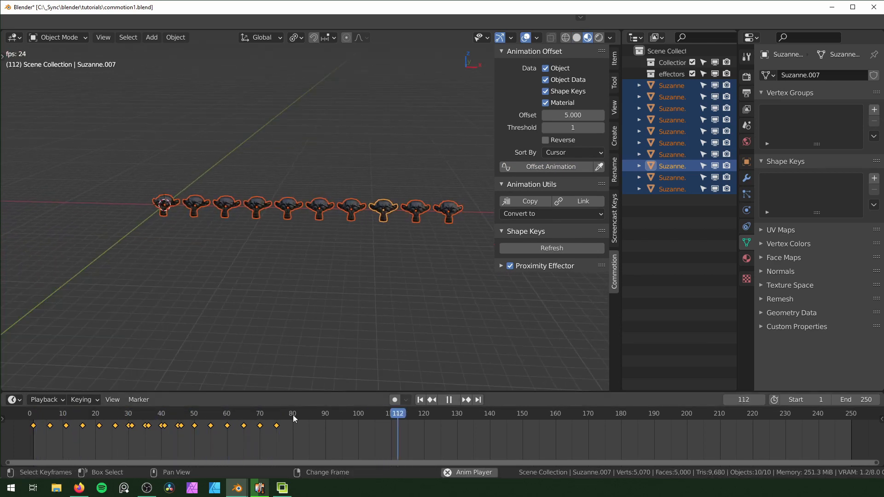
pyautogui.hotkey('shift', 'Left')
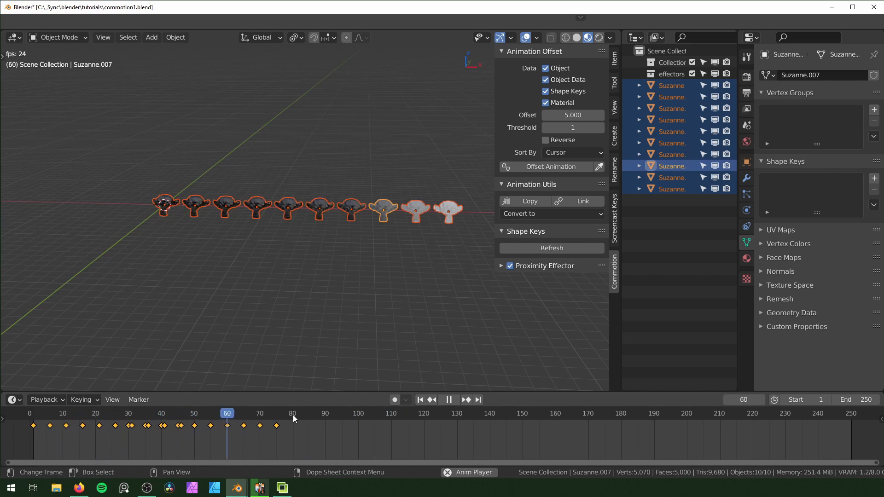
pyautogui.press('space')
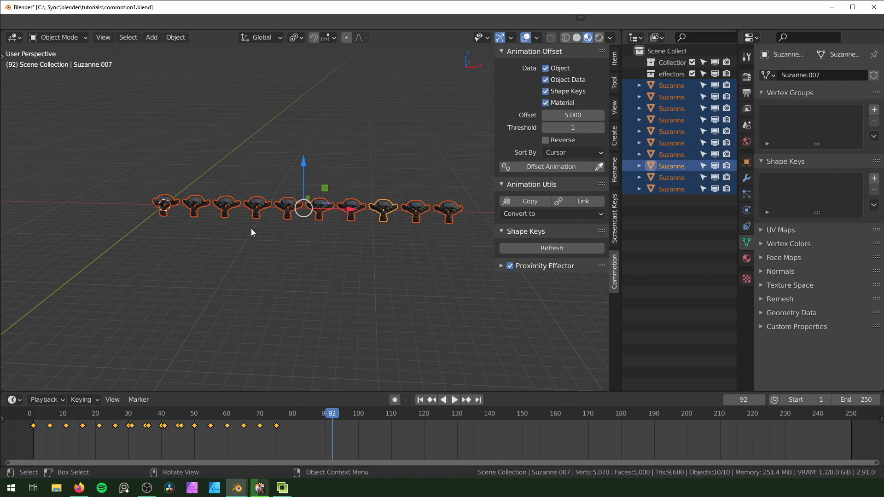
# Replay the offset color animation from the first frame
pyautogui.hotkey('shift', 'Left')
pyautogui.press('space')
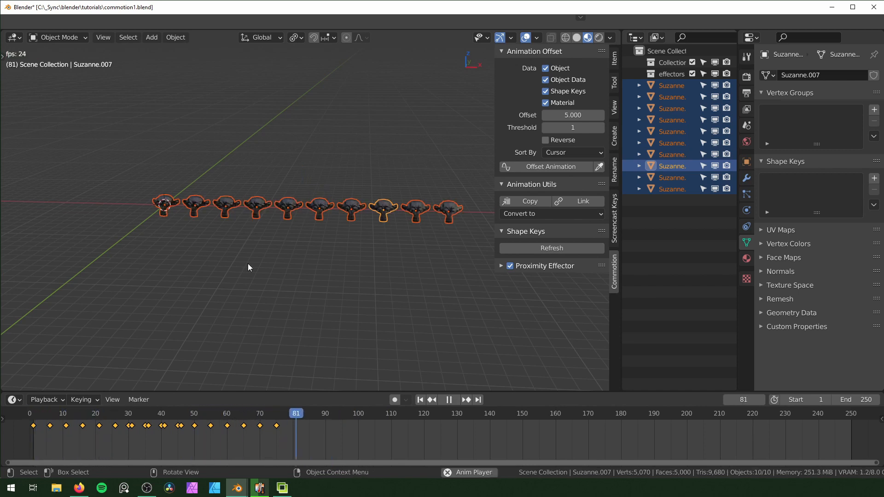
pyautogui.press('space')
# From frame 1, reapply the 5-frame animation offset with Reverse enabled and play it back
pyautogui.hotkey('shift', 'Left')
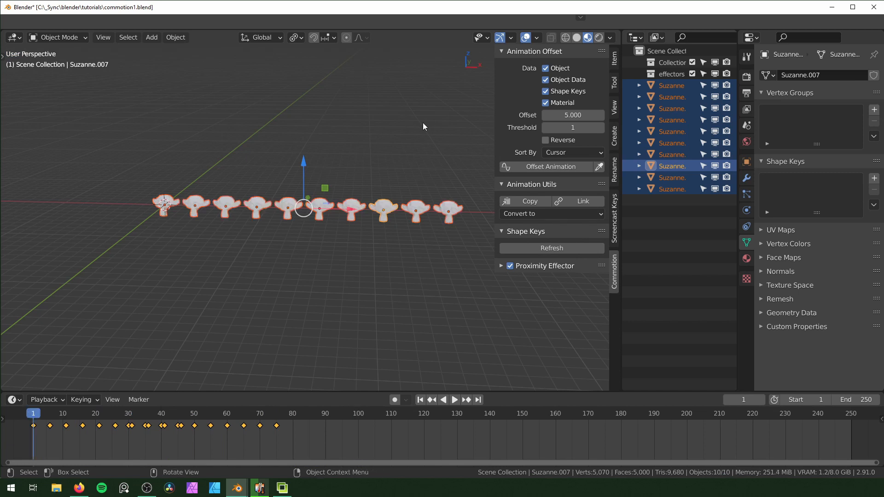
pyautogui.click(539, 167)
pyautogui.press('space')
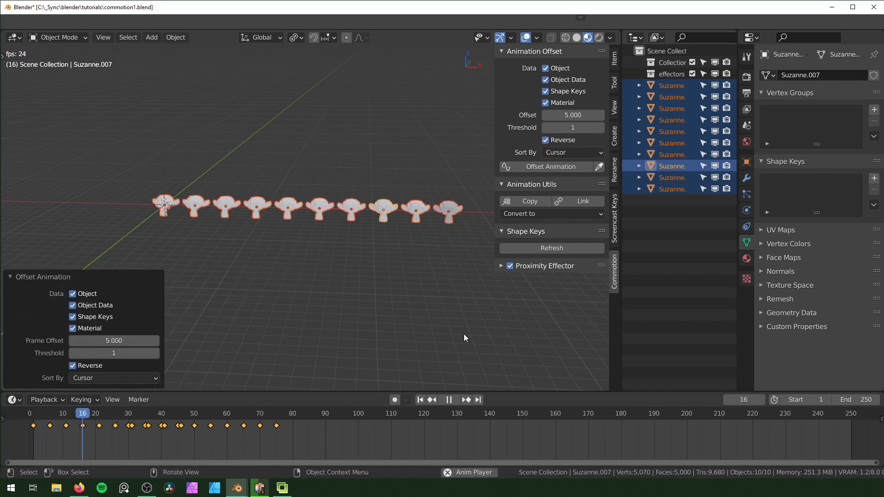